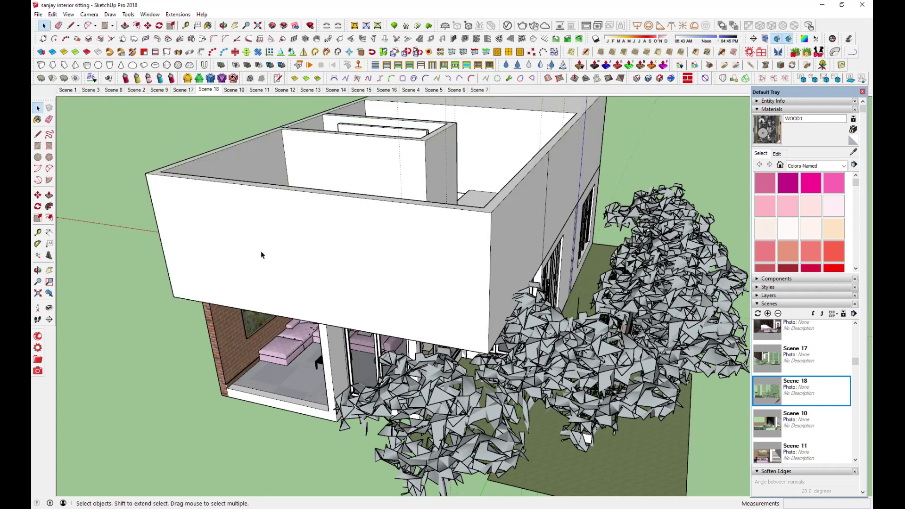
Step: Switch to Scene 1 and sample the living-room floor material to examine its settings in the V-Ray Asset Editor
{"action": "middle_click_drag", "start_coordinate": [271, 363], "coordinate": [108, 100]}
{"action": "left_click", "coordinate": [68, 90]}
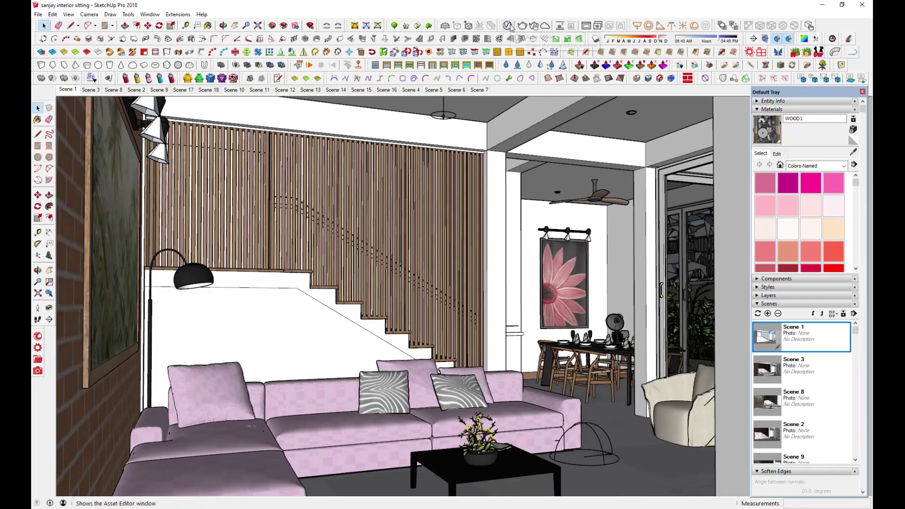
{"action": "left_click", "coordinate": [508, 26]}
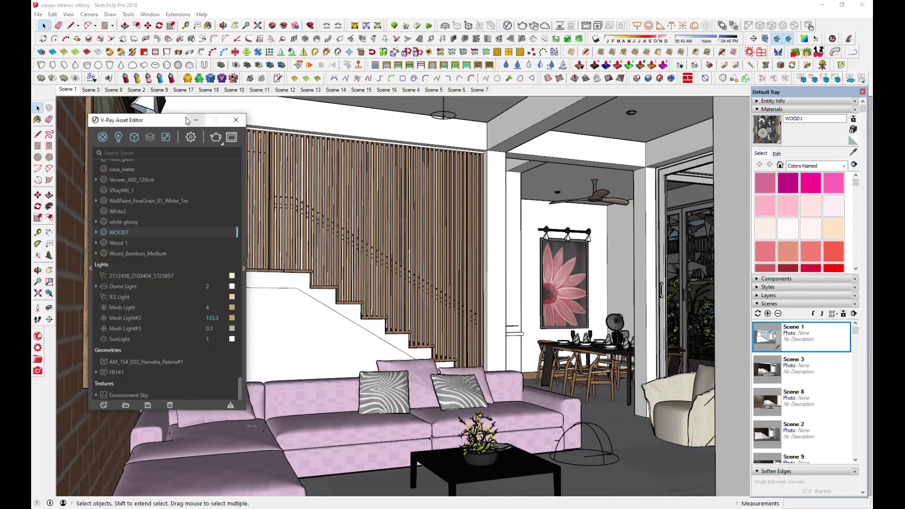
{"action": "left_click_drag", "start_coordinate": [167, 121], "coordinate": [316, 108]}
{"action": "left_click", "coordinate": [854, 153]}
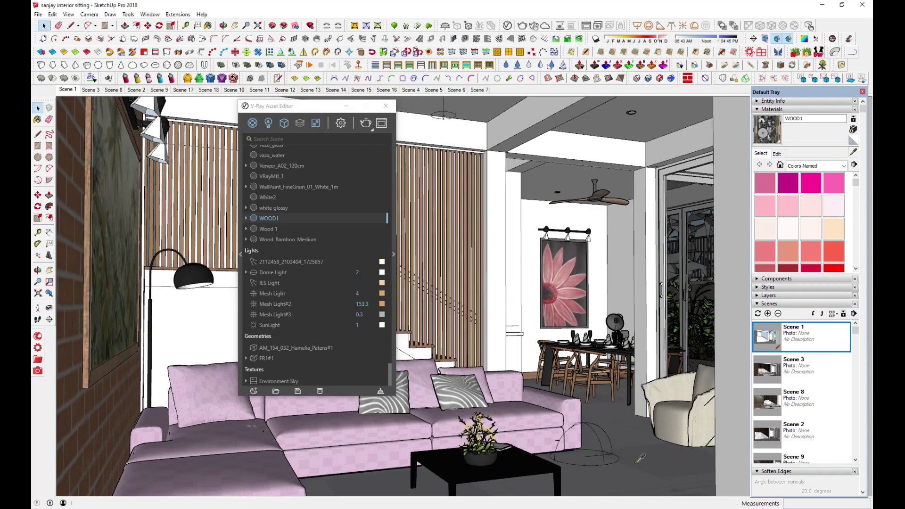
{"action": "left_click", "coordinate": [395, 252]}
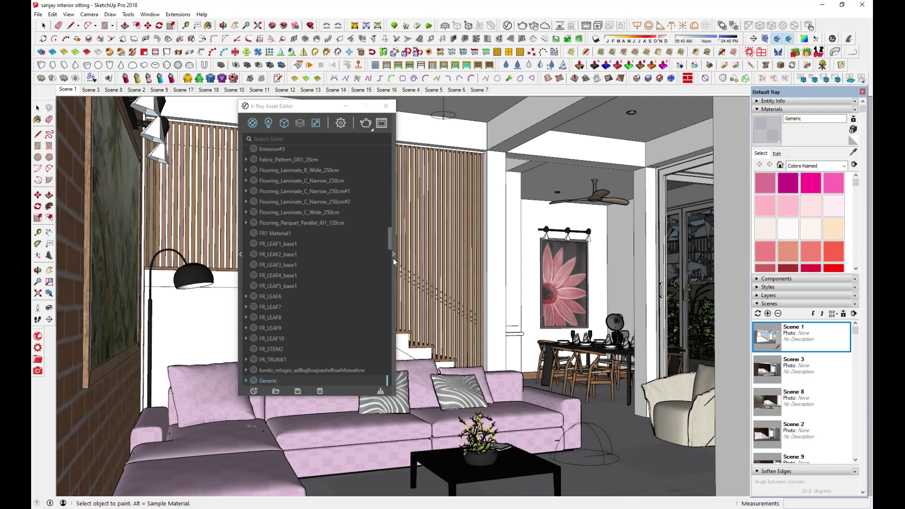
{"action": "left_click", "coordinate": [394, 255]}
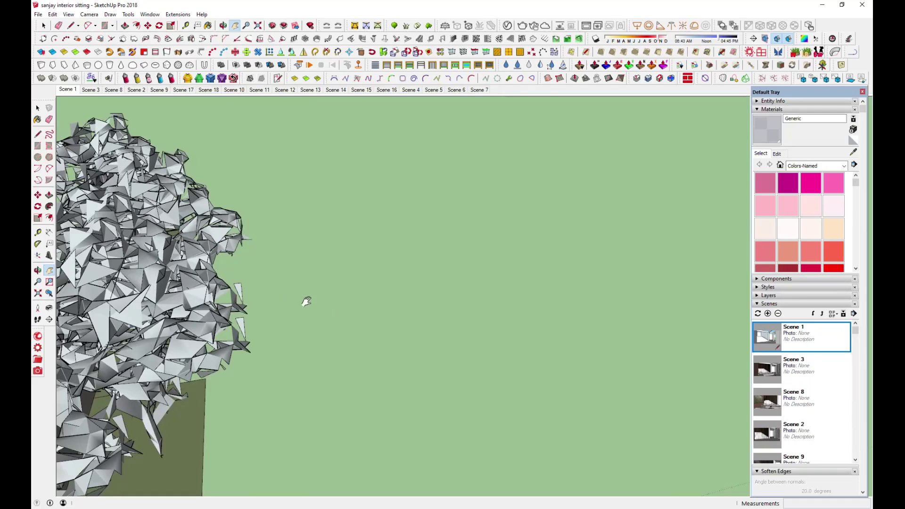
Step: Draw a large horizontal rectangle on the empty ground beyond the trees outside the house
{"action": "key", "text": "h"}
{"action": "scroll", "coordinate": [421, 382], "scroll_direction": "up", "scroll_amount": 3}
{"action": "left_click", "coordinate": [104, 25]}
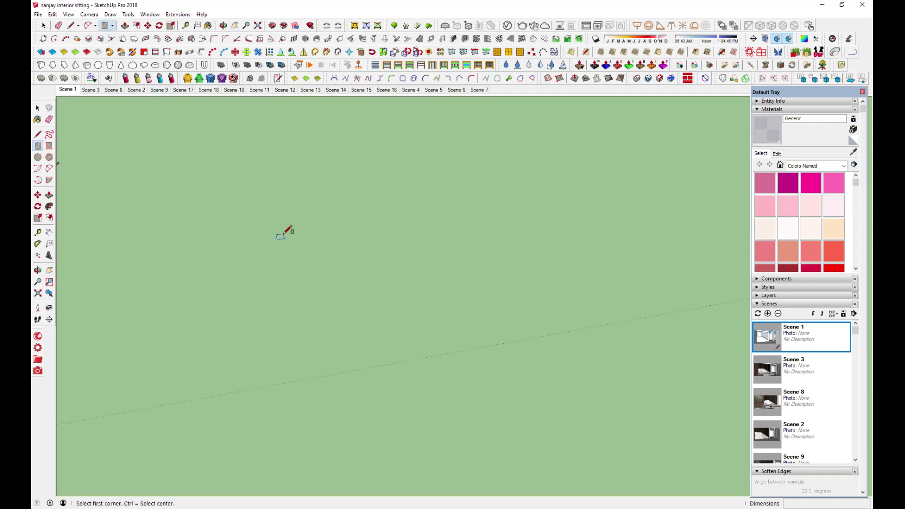
{"action": "left_click", "coordinate": [297, 249]}
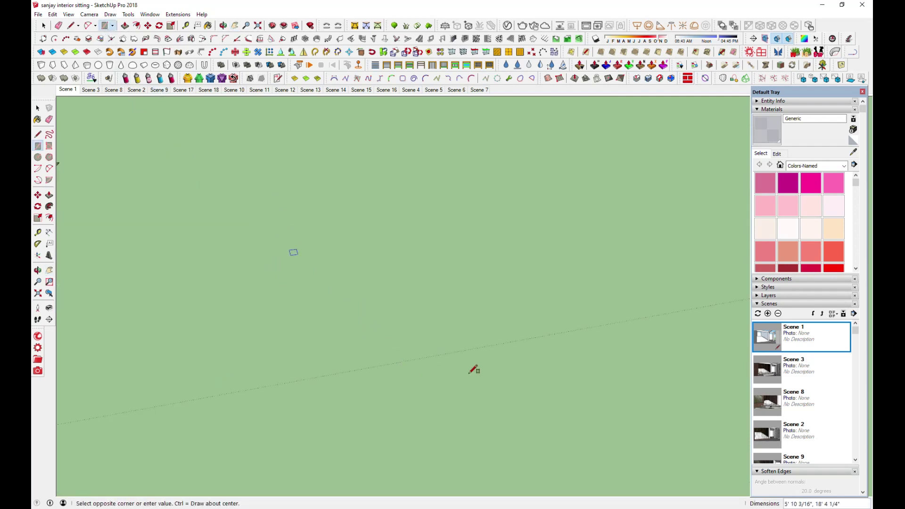
{"action": "left_click", "coordinate": [517, 356]}
{"action": "left_click", "coordinate": [43, 25]}
Step: Reverse the face of the new rectangle so that its front side points upward
{"action": "scroll", "coordinate": [389, 367], "scroll_direction": "up", "scroll_amount": 3}
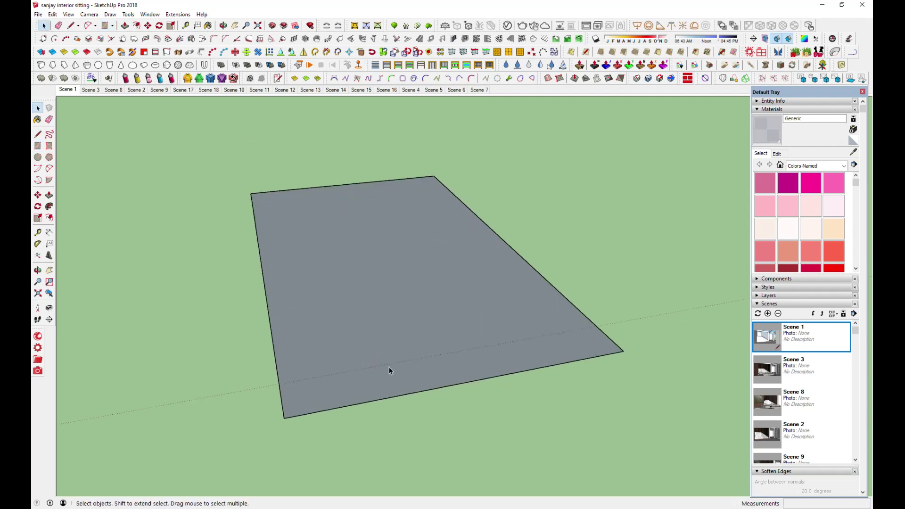
{"action": "right_click", "coordinate": [369, 290]}
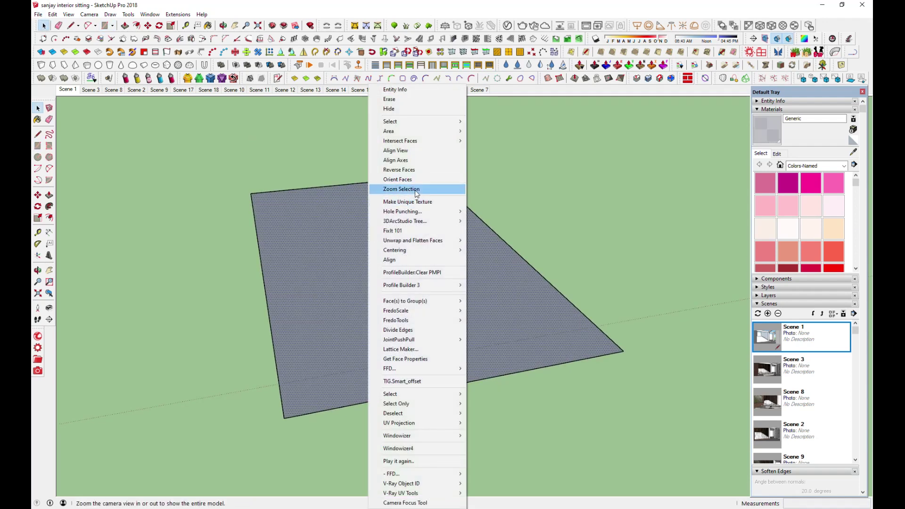
{"action": "left_click", "coordinate": [399, 170]}
{"action": "scroll", "coordinate": [366, 281], "scroll_direction": "up", "scroll_amount": 3}
{"action": "middle_click_drag", "start_coordinate": [366, 296], "coordinate": [303, 285]}
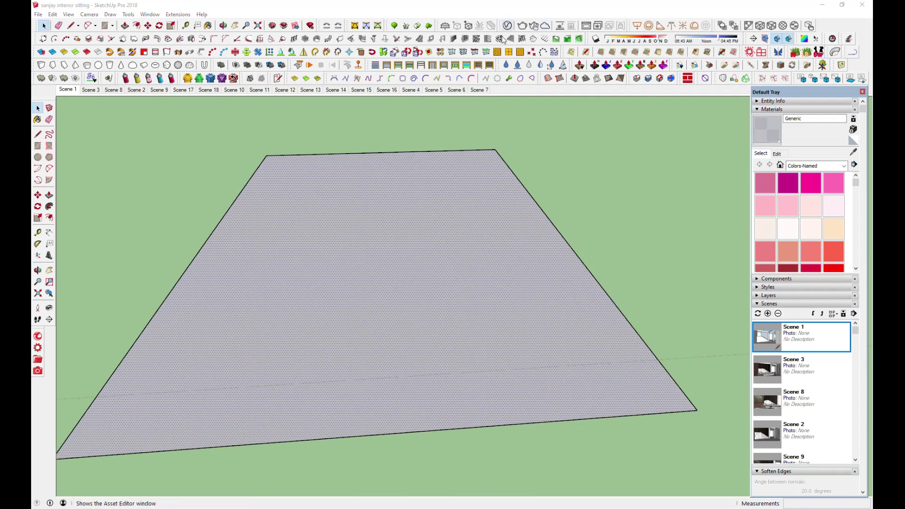
Step: Create a new Generic material in the V-Ray Asset Editor
{"action": "left_click", "coordinate": [503, 39]}
{"action": "left_click", "coordinate": [255, 392]}
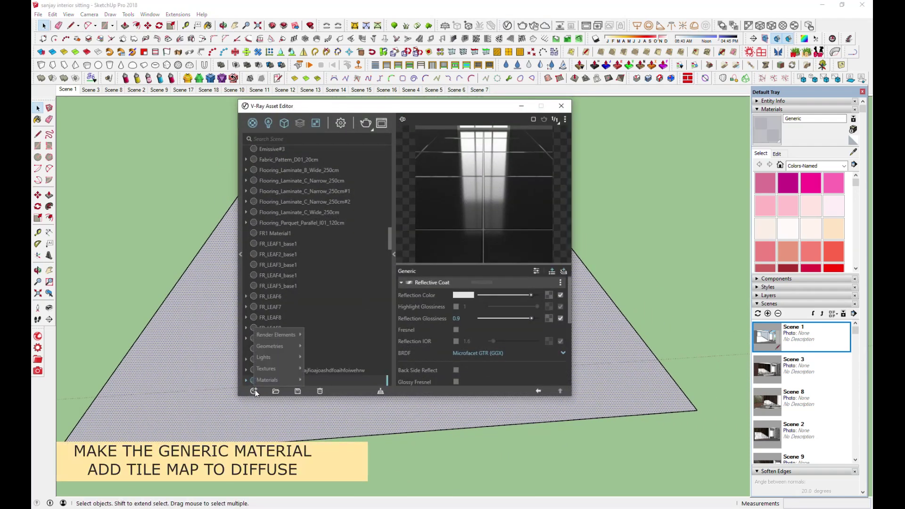
{"action": "mouse_move", "coordinate": [278, 380]}
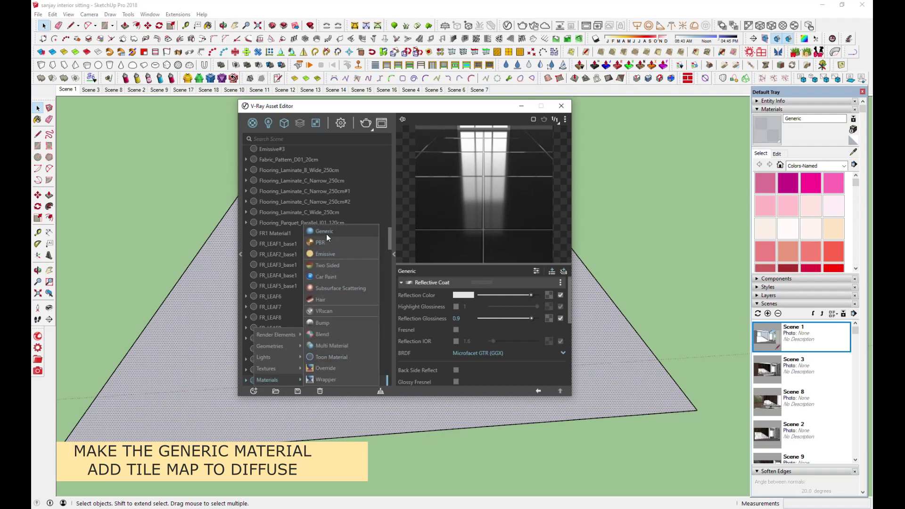
{"action": "left_click", "coordinate": [330, 237]}
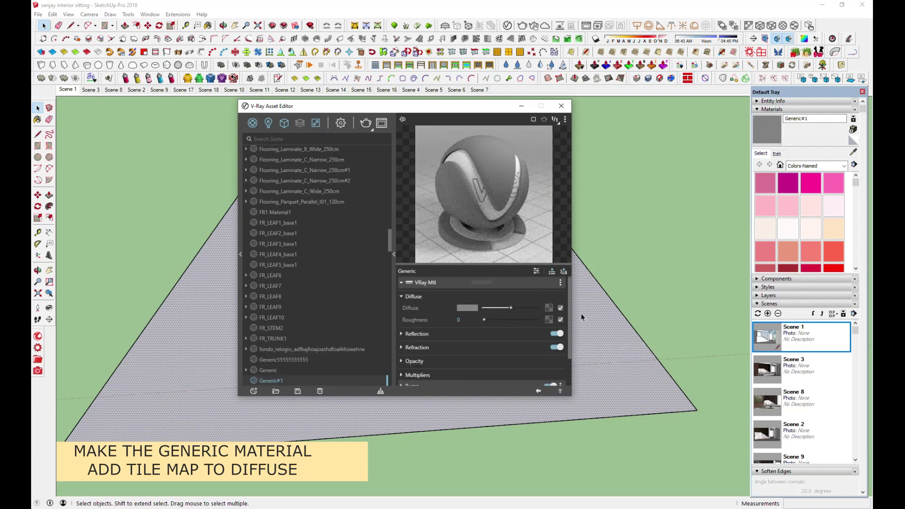
Step: Assign a Tiles texture to the new material's diffuse and set its tile color to black
{"action": "left_click", "coordinate": [548, 308]}
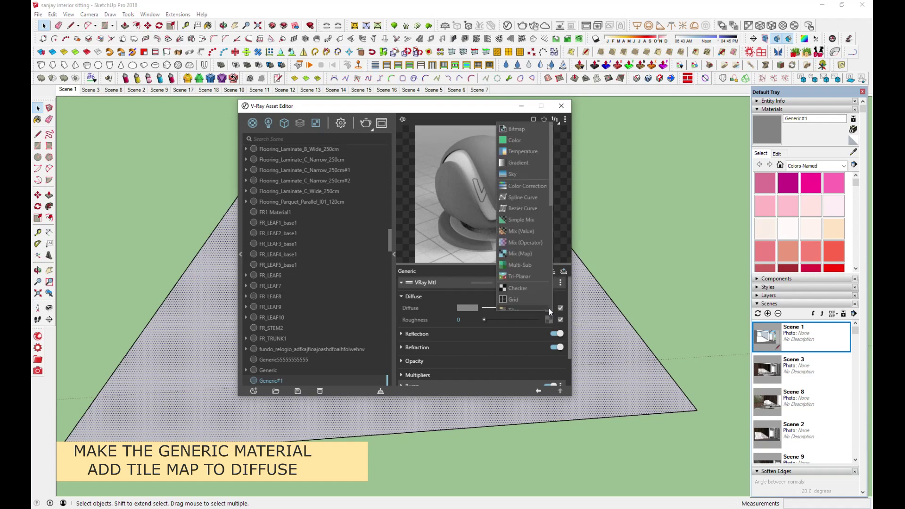
{"action": "scroll", "coordinate": [533, 249], "scroll_direction": "down", "scroll_amount": 3}
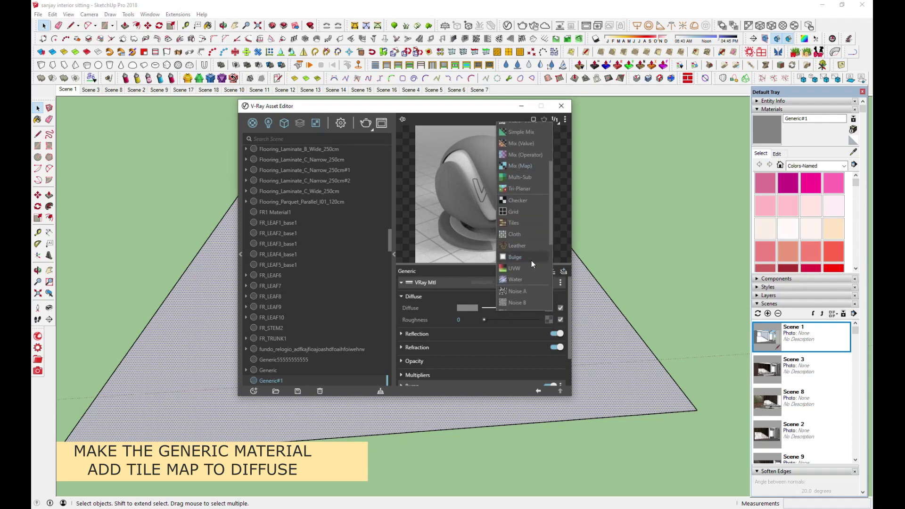
{"action": "left_click", "coordinate": [519, 223]}
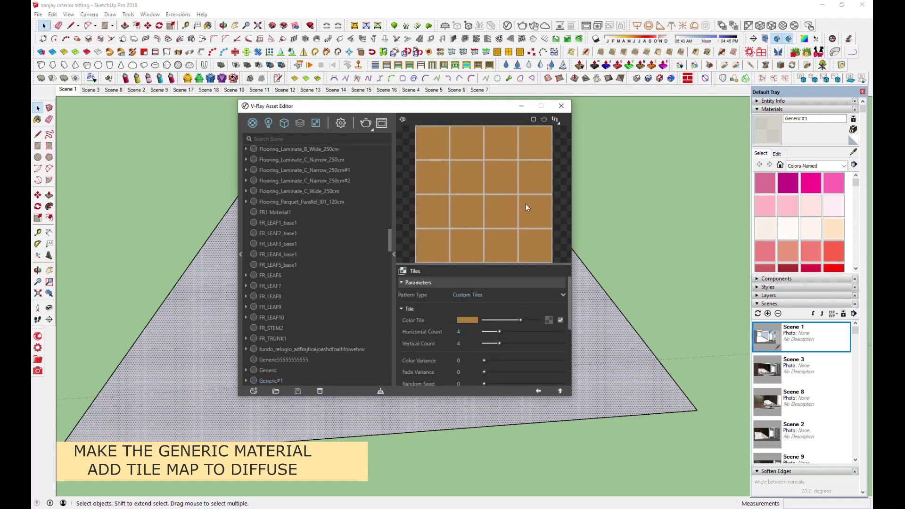
{"action": "left_click", "coordinate": [474, 320]}
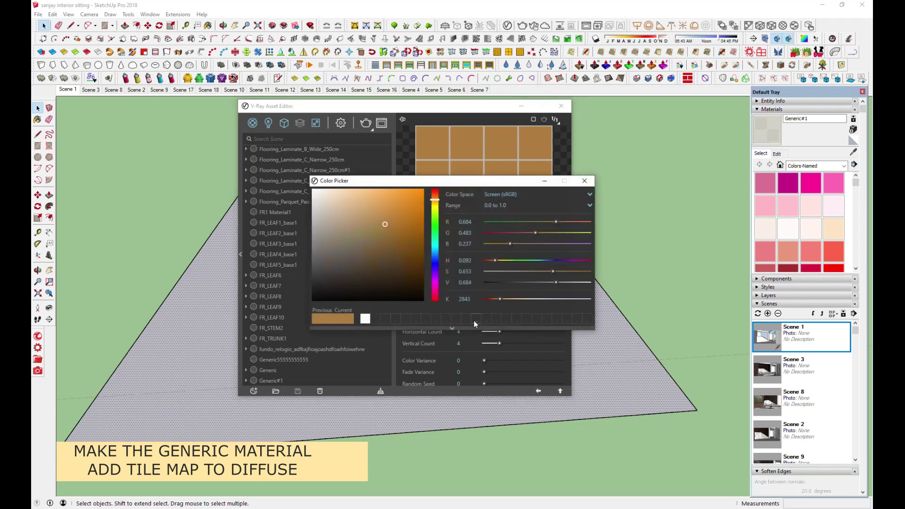
{"action": "left_click_drag", "start_coordinate": [370, 279], "coordinate": [317, 301]}
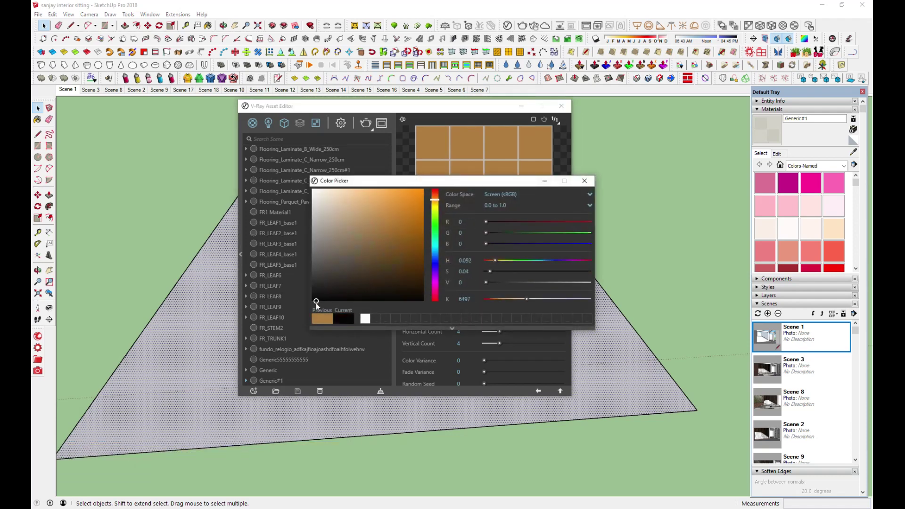
{"action": "left_click", "coordinate": [587, 180]}
Step: Set both the horizontal and vertical tile counts of the Tiles texture to 2
{"action": "scroll", "coordinate": [495, 342], "scroll_direction": "down", "scroll_amount": 2}
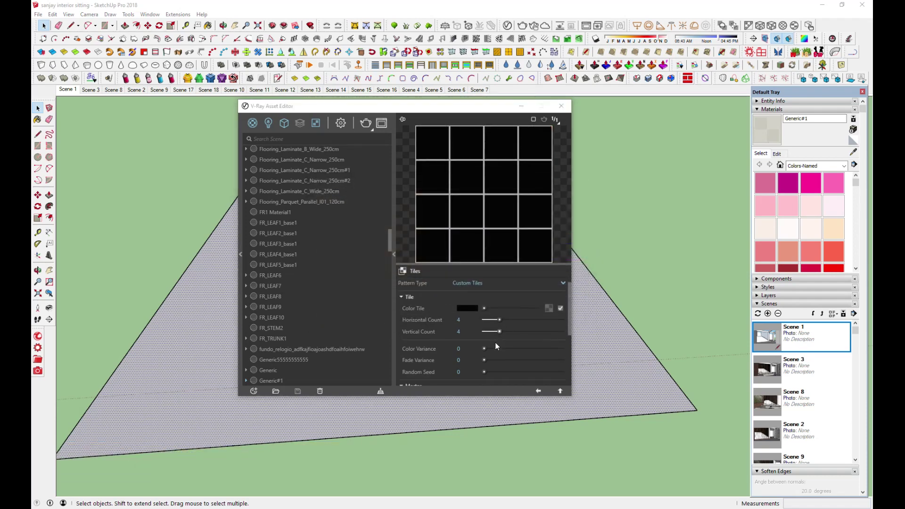
{"action": "scroll", "coordinate": [497, 336], "scroll_direction": "up", "scroll_amount": 2}
{"action": "mouse_move", "coordinate": [500, 331]}
{"action": "left_mouse_down"}
{"action": "mouse_move", "coordinate": [525, 329]}
{"action": "mouse_move", "coordinate": [490, 330]}
{"action": "mouse_move", "coordinate": [491, 345]}
{"action": "left_mouse_up"}
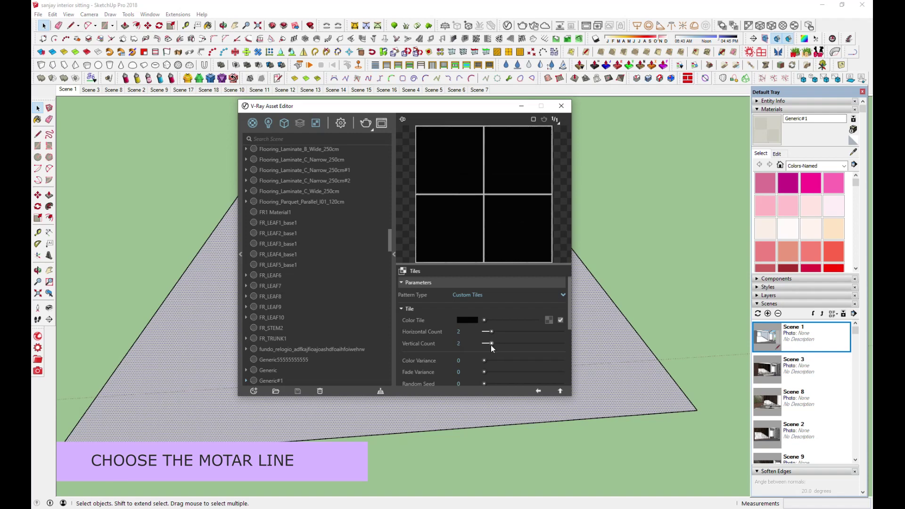
{"action": "mouse_move", "coordinate": [489, 346]}
{"action": "left_mouse_down"}
{"action": "mouse_move", "coordinate": [512, 345]}
{"action": "mouse_move", "coordinate": [490, 346]}
{"action": "left_mouse_up"}
Step: Thin the mortar lines by setting the horizontal gap to 0.2 and narrowing the vertical gap to match, then return to the material
{"action": "scroll", "coordinate": [499, 360], "scroll_direction": "down", "scroll_amount": 2}
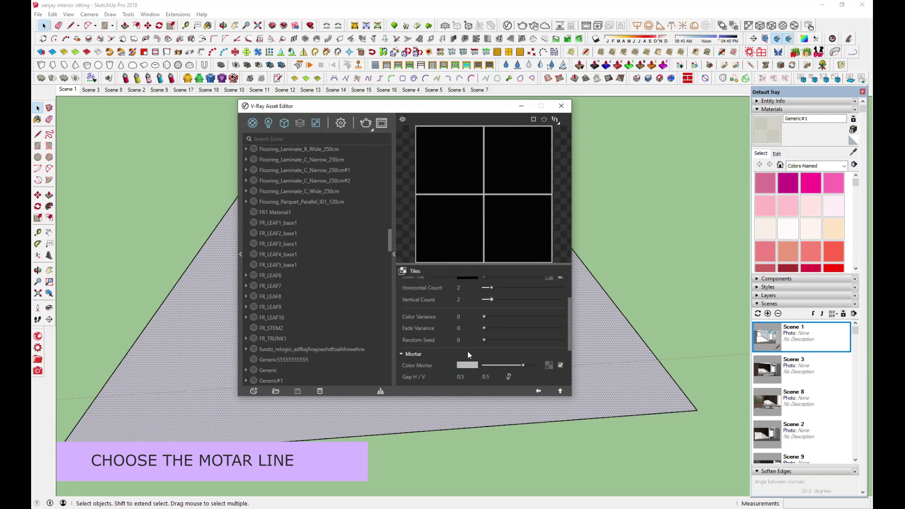
{"action": "scroll", "coordinate": [521, 361], "scroll_direction": "down", "scroll_amount": 2}
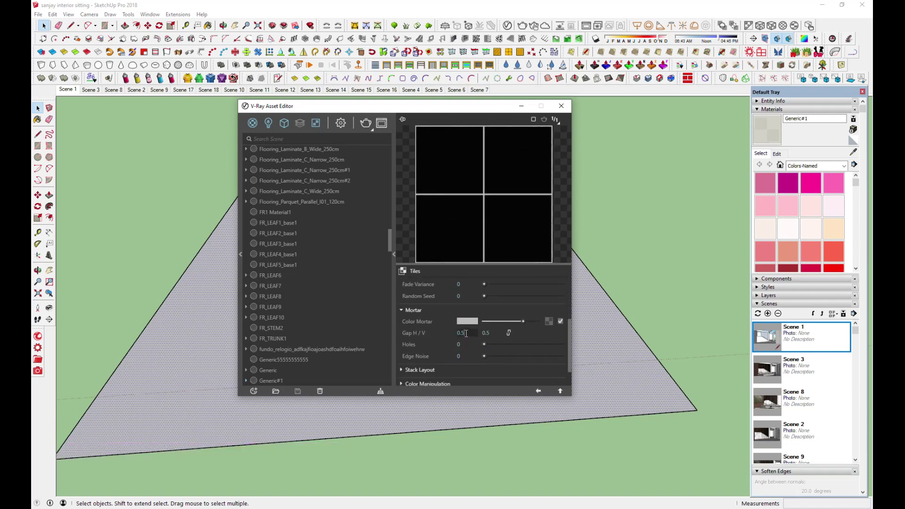
{"action": "left_click", "coordinate": [488, 333]}
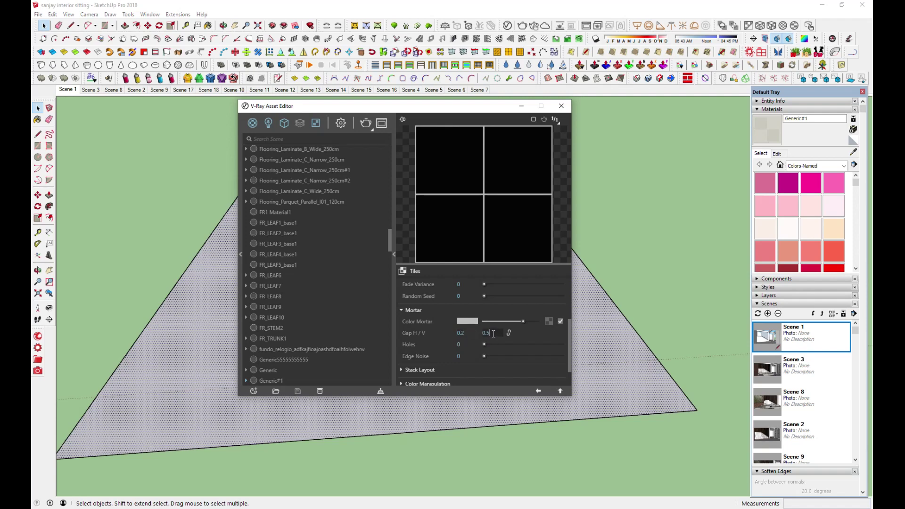
{"action": "left_click", "coordinate": [523, 308]}
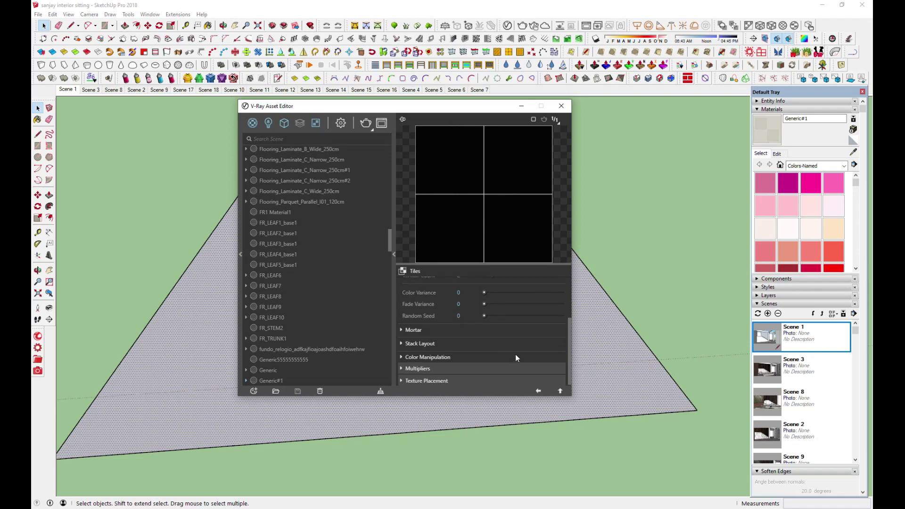
{"action": "scroll", "coordinate": [516, 354], "scroll_direction": "up", "scroll_amount": 3}
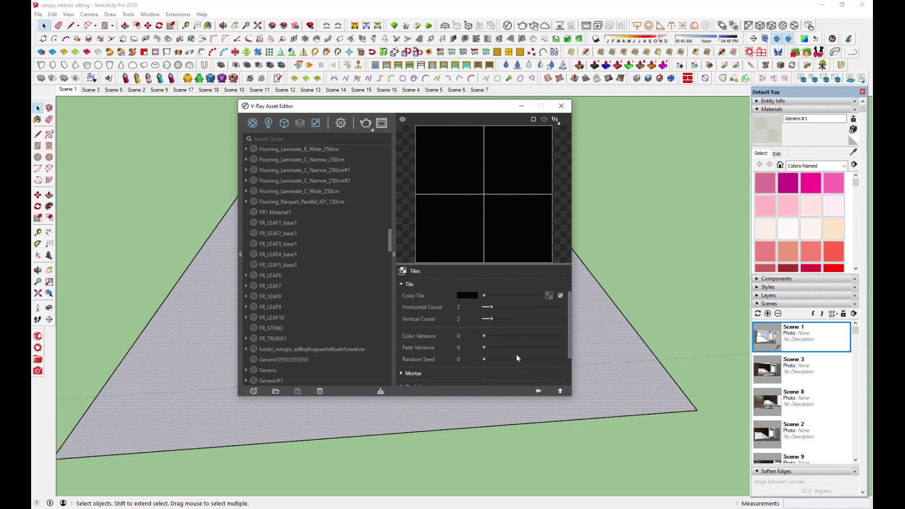
{"action": "left_click", "coordinate": [538, 392]}
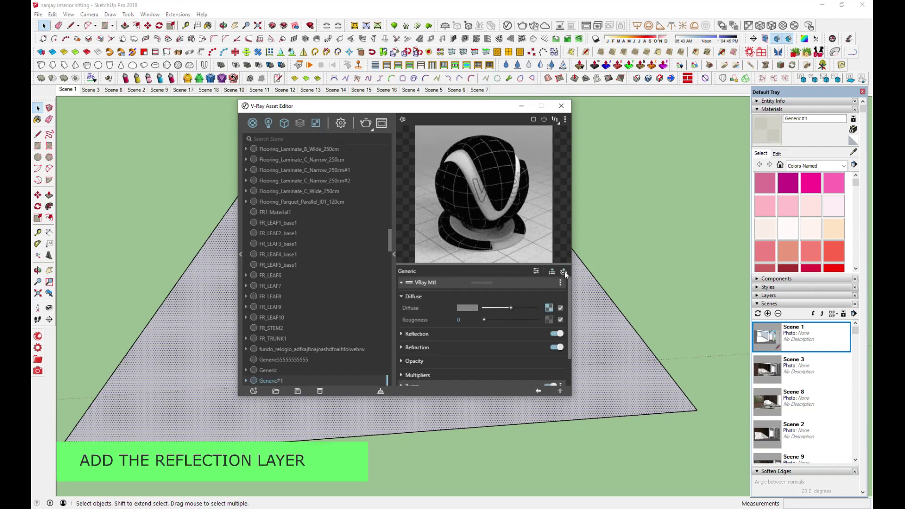
Step: Add a Reflective Coat layer with a near-white reflection color and a reflection glossiness of 0.85
{"action": "left_click", "coordinate": [563, 271]}
{"action": "left_click", "coordinate": [542, 323]}
{"action": "left_click_drag", "start_coordinate": [537, 319], "coordinate": [530, 295]}
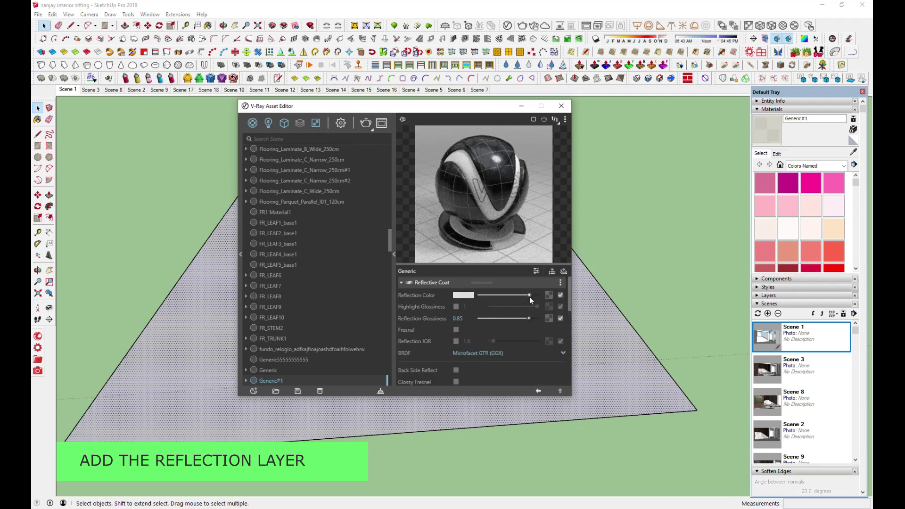
Step: Copy the Tiles texture from the VRay Mtl diffuse and paste it as a copy into the material's bump map
{"action": "scroll", "coordinate": [526, 330], "scroll_direction": "down", "scroll_amount": 5}
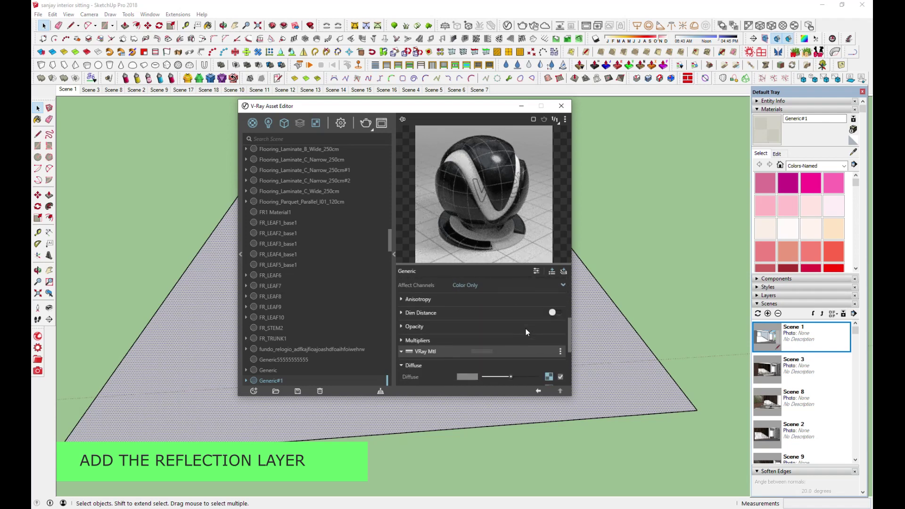
{"action": "right_click", "coordinate": [550, 376]}
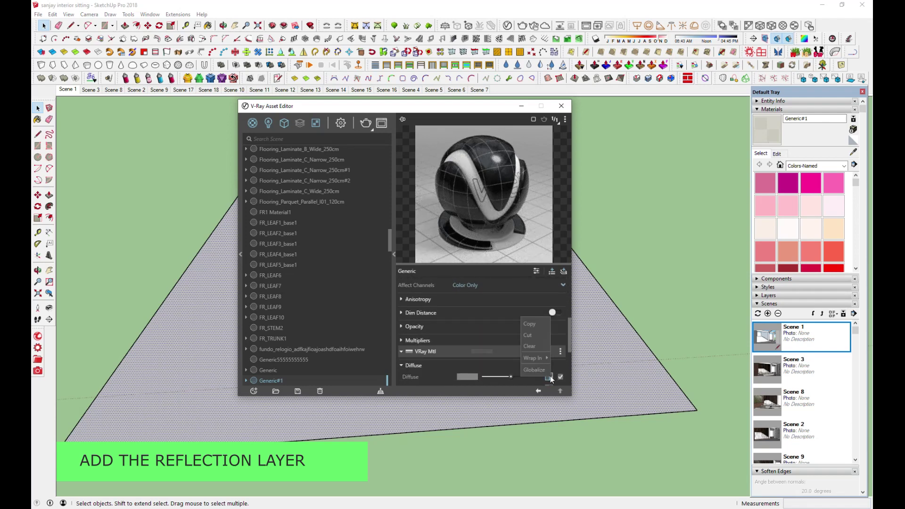
{"action": "left_click", "coordinate": [535, 324]}
{"action": "scroll", "coordinate": [502, 350], "scroll_direction": "down", "scroll_amount": 4}
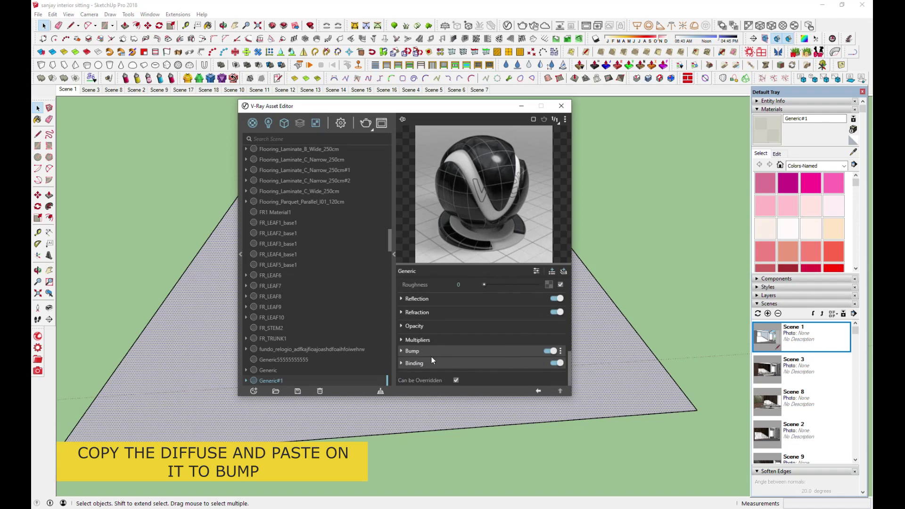
{"action": "left_click", "coordinate": [408, 352]}
{"action": "left_click", "coordinate": [556, 364]}
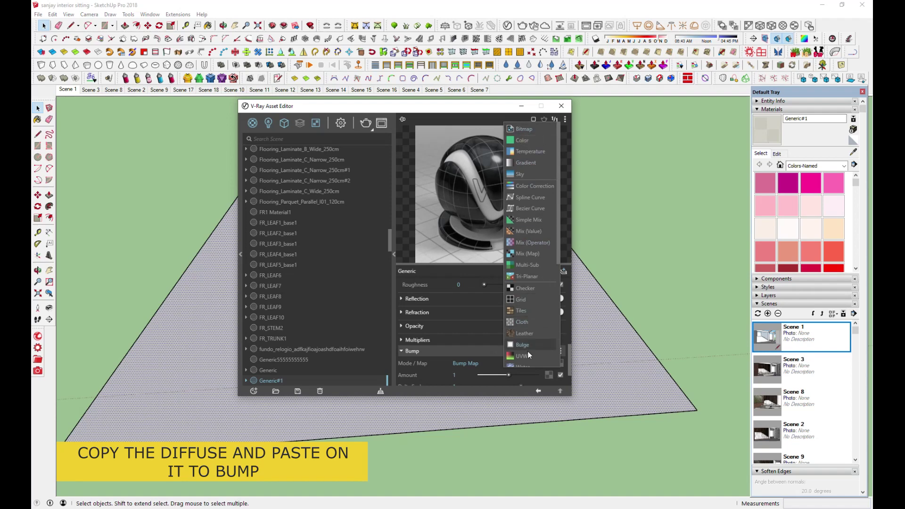
{"action": "left_click", "coordinate": [561, 365]}
{"action": "left_click", "coordinate": [561, 365]}
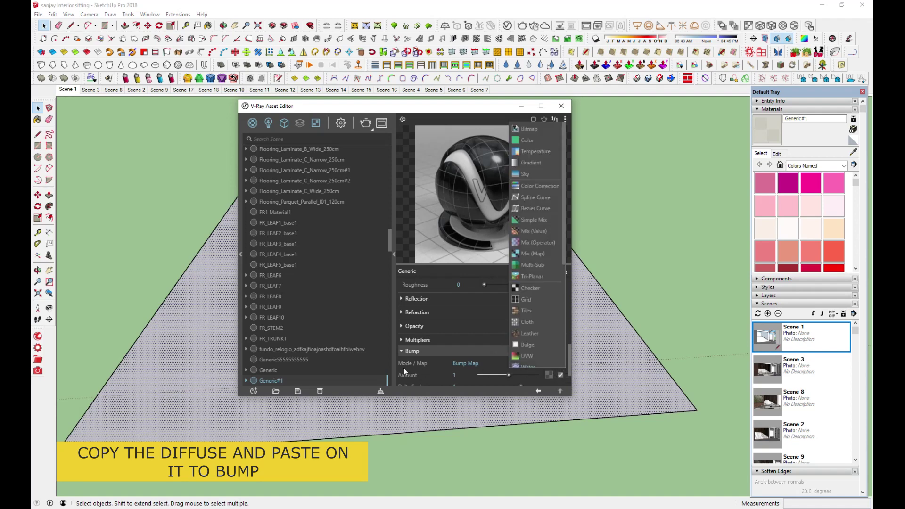
{"action": "left_click", "coordinate": [446, 389]}
{"action": "right_click", "coordinate": [560, 365]}
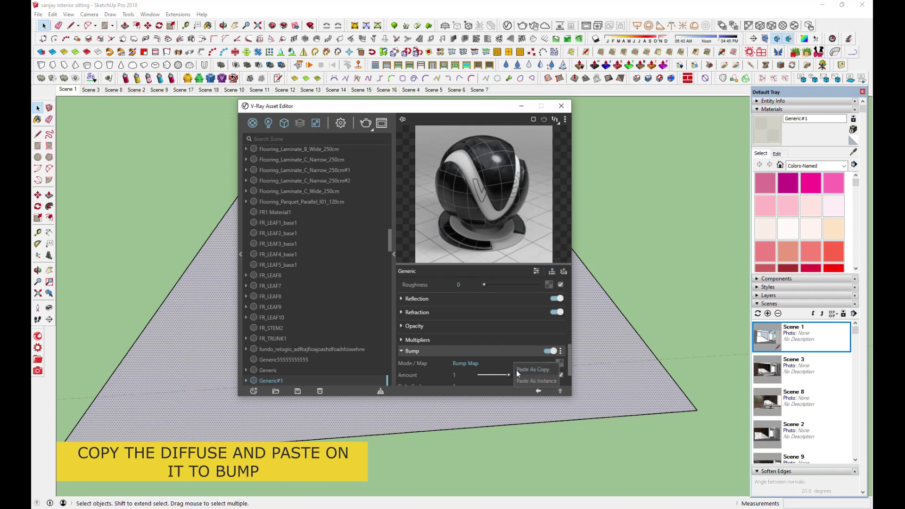
{"action": "left_click", "coordinate": [526, 369]}
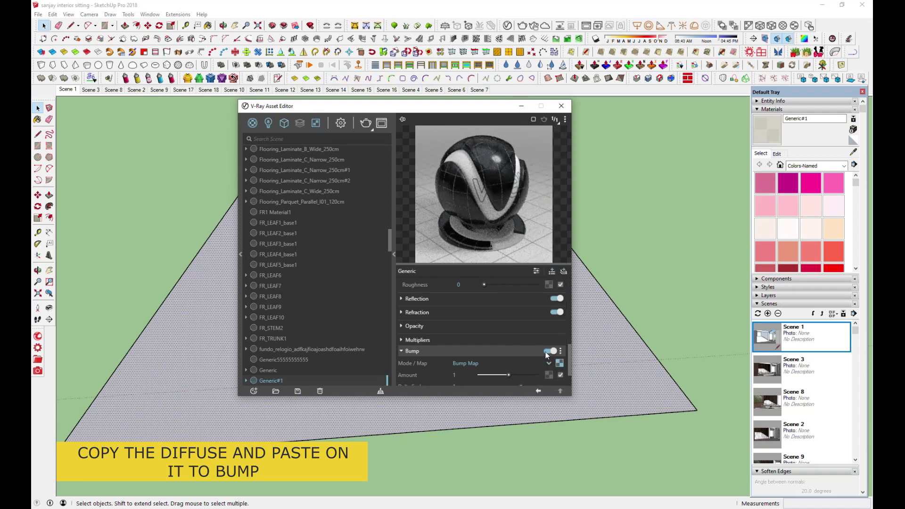
Step: Invert the Tiles texture in the bump map through its color manipulation settings and return to the material
{"action": "left_click", "coordinate": [559, 365]}
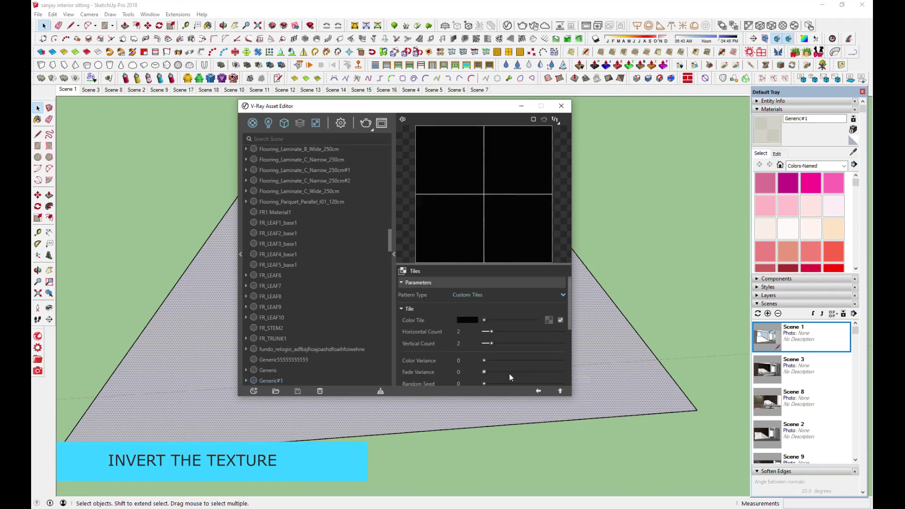
{"action": "scroll", "coordinate": [478, 324], "scroll_direction": "down", "scroll_amount": 5}
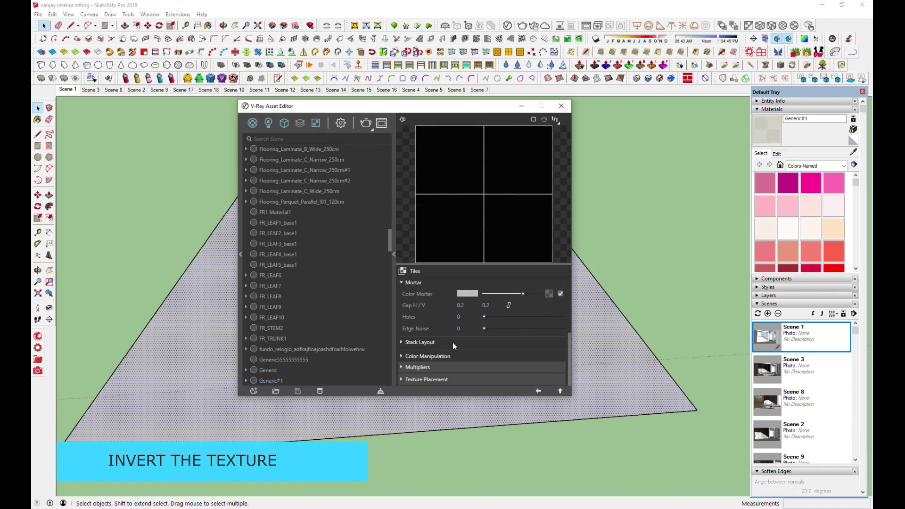
{"action": "left_click", "coordinate": [437, 356]}
{"action": "scroll", "coordinate": [447, 358], "scroll_direction": "down", "scroll_amount": 2}
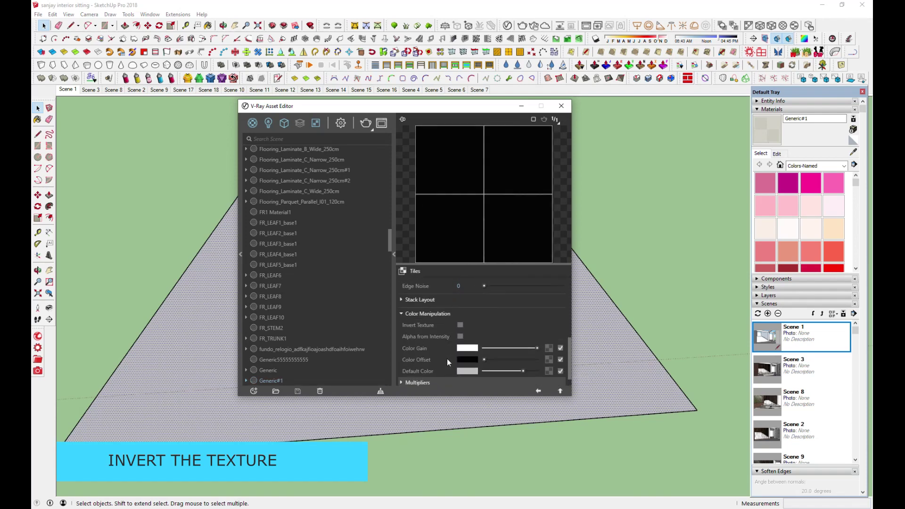
{"action": "left_click", "coordinate": [460, 325]}
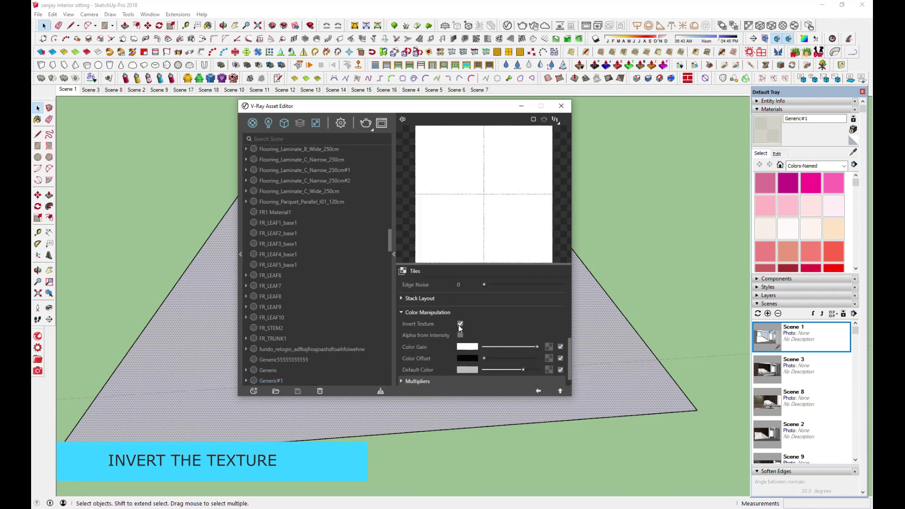
{"action": "left_click", "coordinate": [538, 390]}
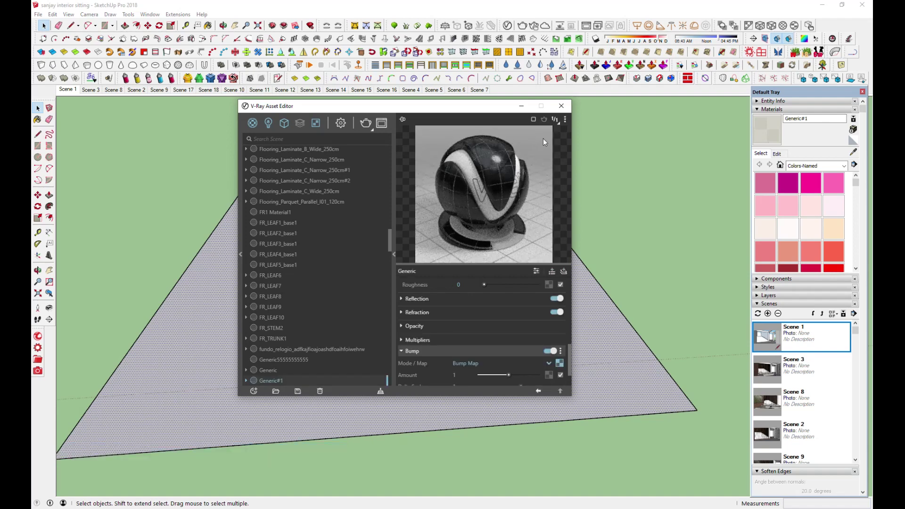
Step: Switch the material preview to Floor and raise the bump amount to 1.74
{"action": "left_click", "coordinate": [565, 120]}
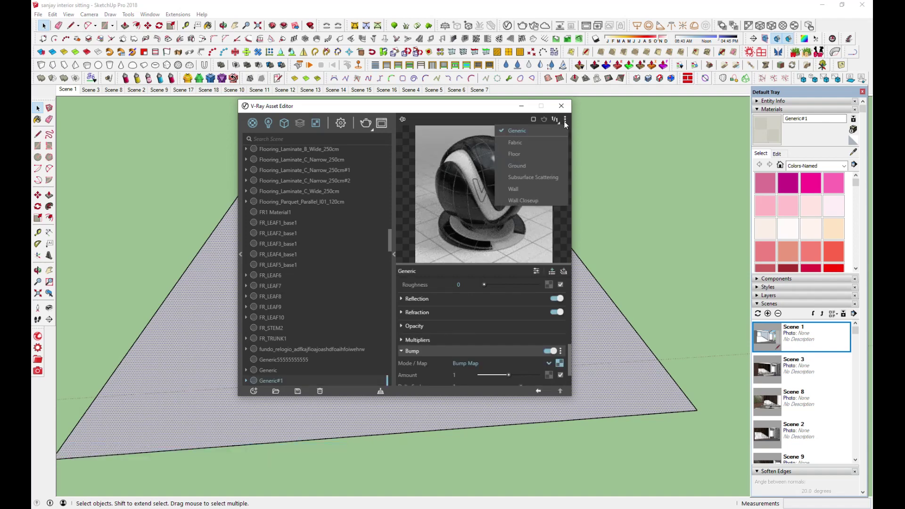
{"action": "left_click", "coordinate": [545, 155]}
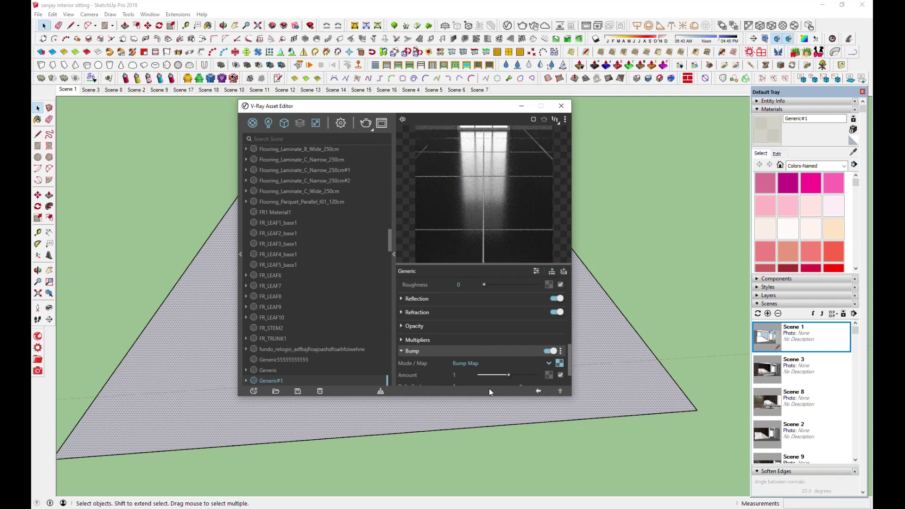
{"action": "left_click_drag", "start_coordinate": [506, 374], "coordinate": [529, 375]}
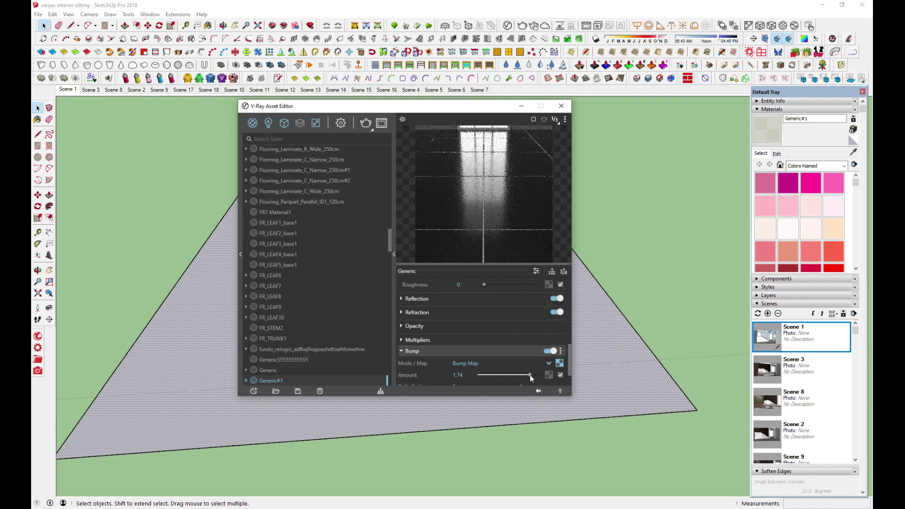
Step: Rename the Generic#1 material to "floor tile" and apply it to the selected ground rectangle
{"action": "left_click", "coordinate": [166, 387]}
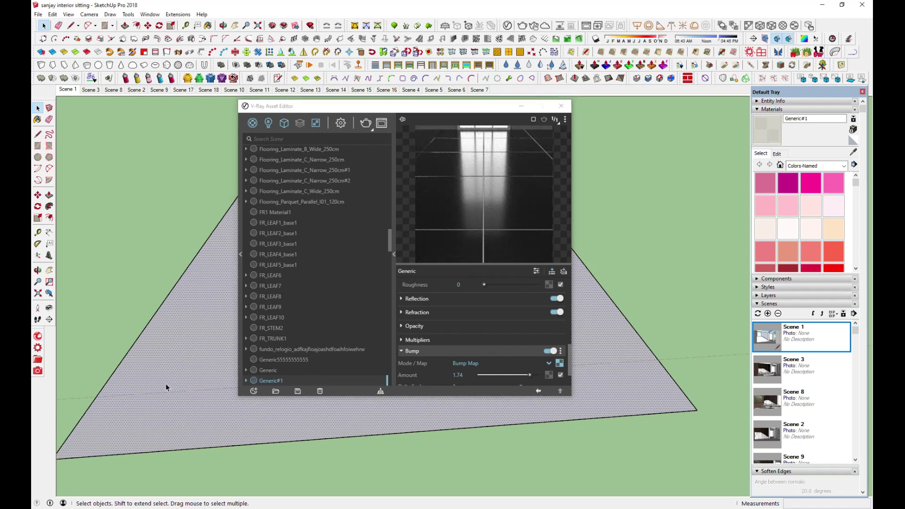
{"action": "left_click", "coordinate": [286, 380]}
{"action": "scroll", "coordinate": [293, 226], "scroll_direction": "down", "scroll_amount": 6}
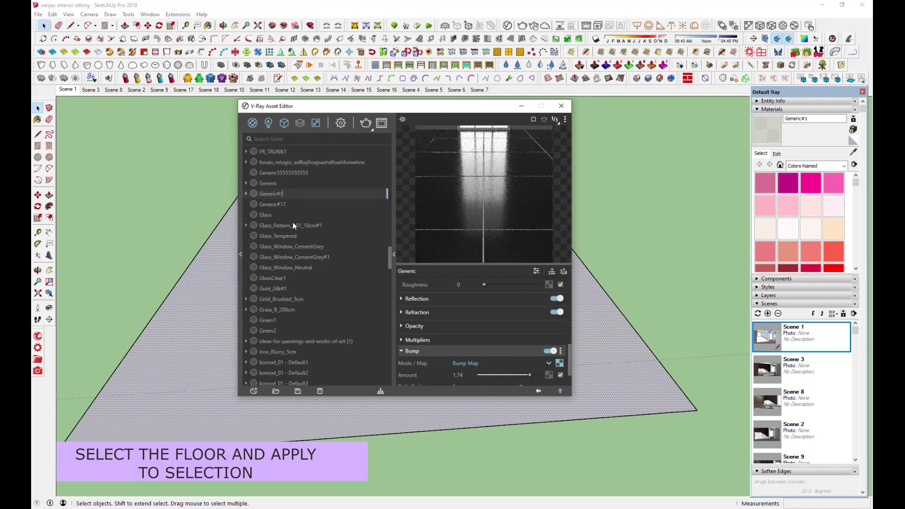
{"action": "left_click_drag", "start_coordinate": [279, 190], "coordinate": [262, 206]}
{"action": "type", "text": "floor tile"}
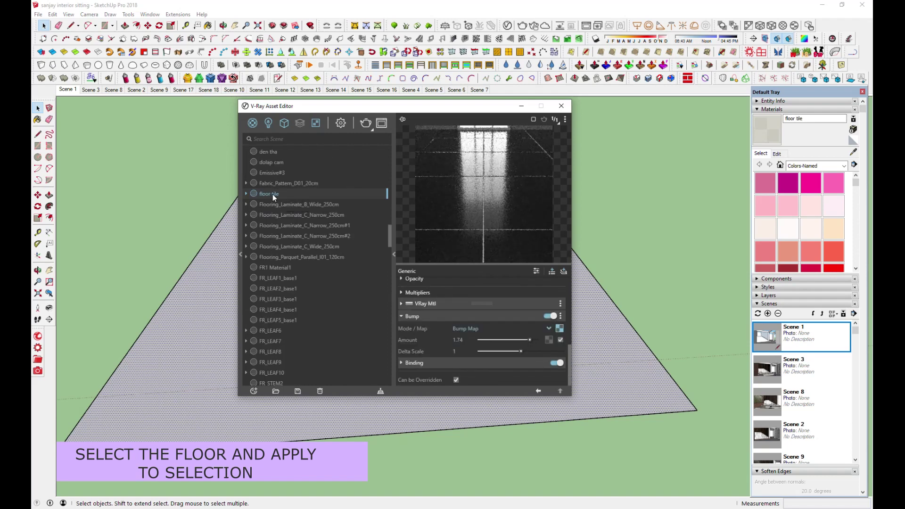
{"action": "right_click", "coordinate": [272, 194]}
{"action": "left_click", "coordinate": [294, 211]}
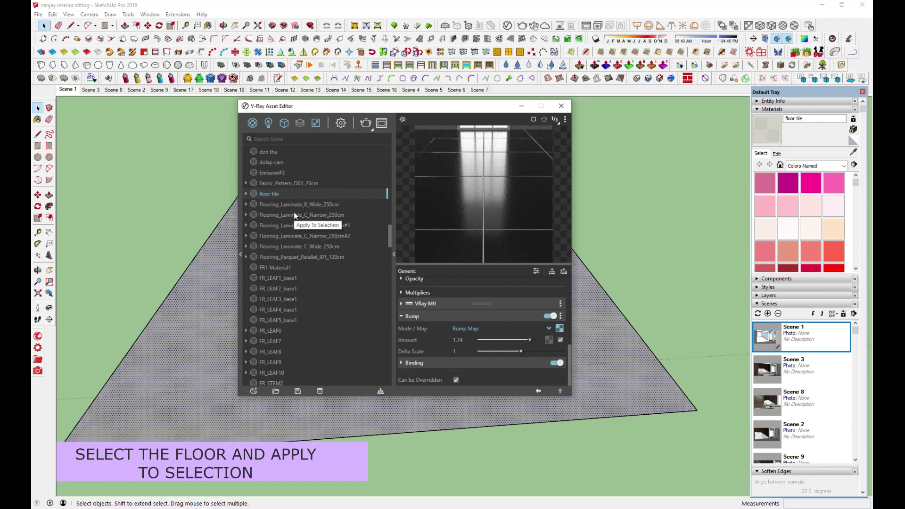
Step: Start an interactive V-Ray render of the tiled ground, keeping the V-Ray Asset Editor clear of the model and beside the frame buffer
{"action": "left_click_drag", "start_coordinate": [389, 107], "coordinate": [644, 148]}
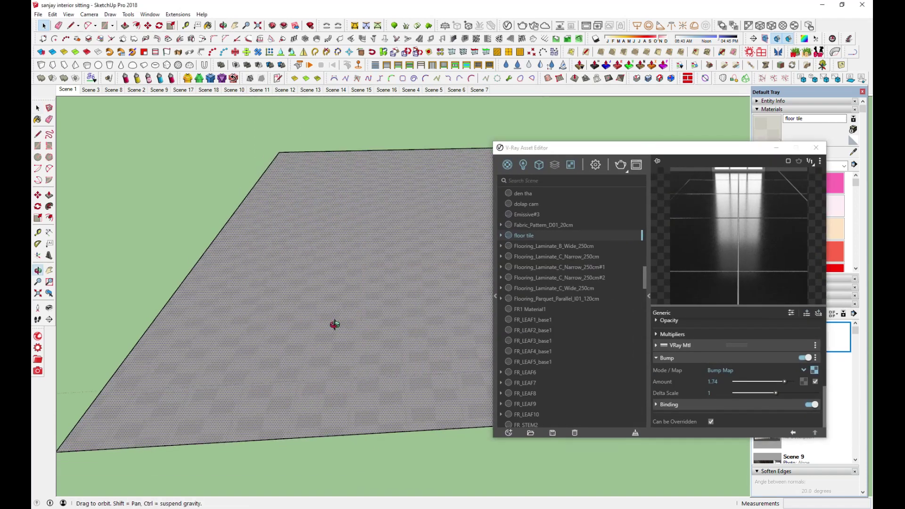
{"action": "scroll", "coordinate": [324, 318], "scroll_direction": "up", "scroll_amount": 2}
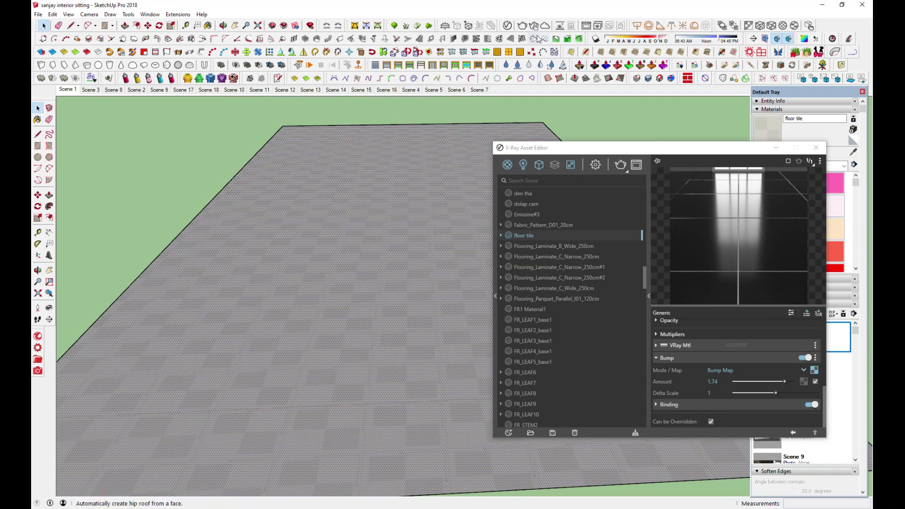
{"action": "left_click", "coordinate": [531, 32]}
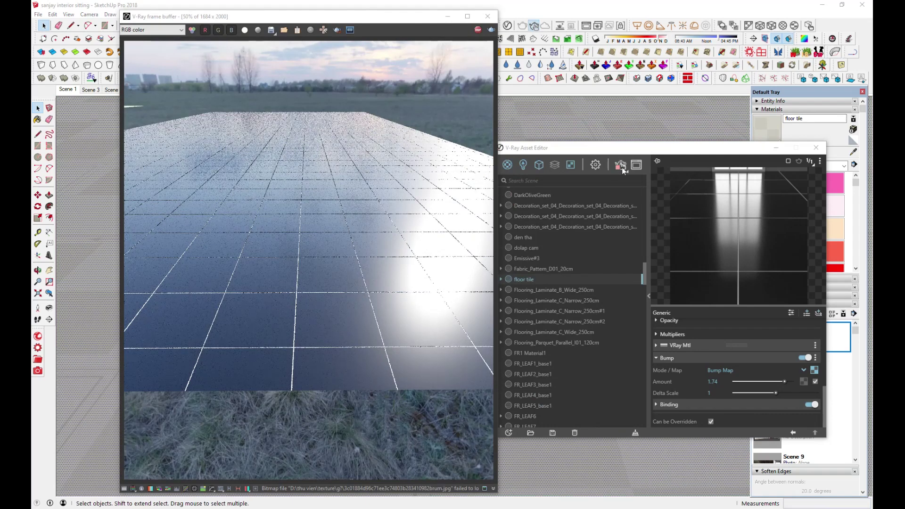
{"action": "left_click_drag", "start_coordinate": [642, 149], "coordinate": [613, 114]}
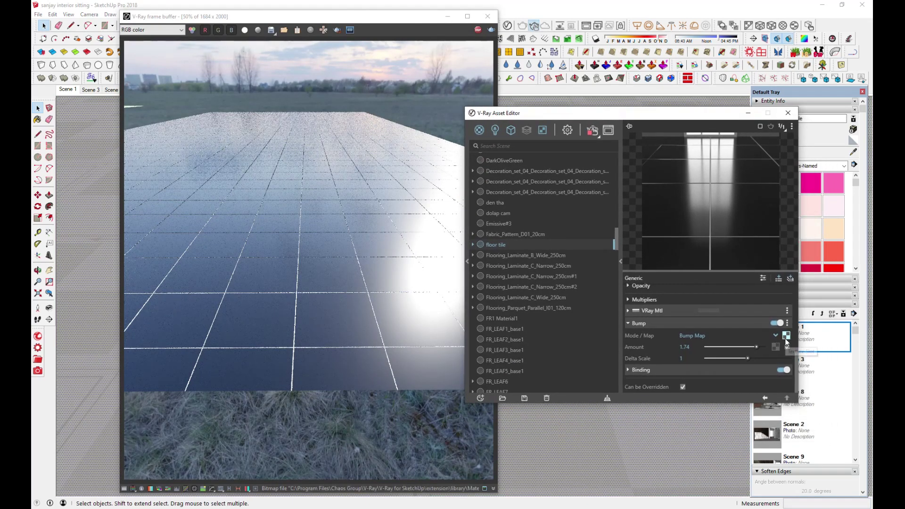
Step: Try the VRay Mtl diffuse Tiles texture with a horizontal count of 5 and a vertical count of 9, restoring each to 2
{"action": "scroll", "coordinate": [785, 338], "scroll_direction": "up", "scroll_amount": 5}
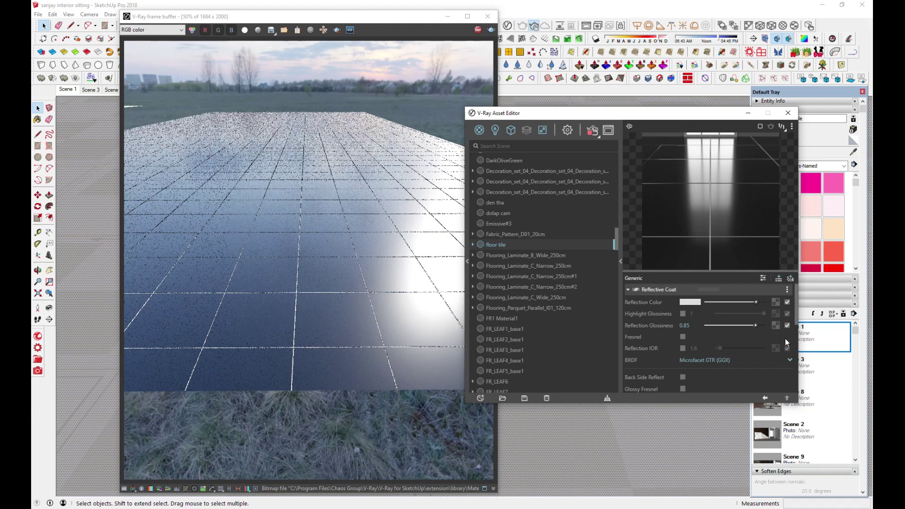
{"action": "scroll", "coordinate": [786, 342], "scroll_direction": "down", "scroll_amount": 5}
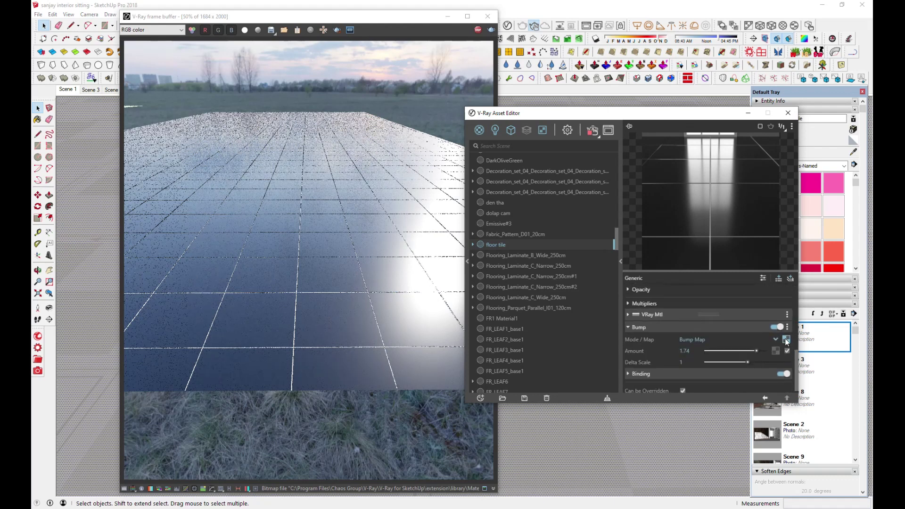
{"action": "left_click", "coordinate": [628, 315]}
{"action": "left_click", "coordinate": [777, 340]}
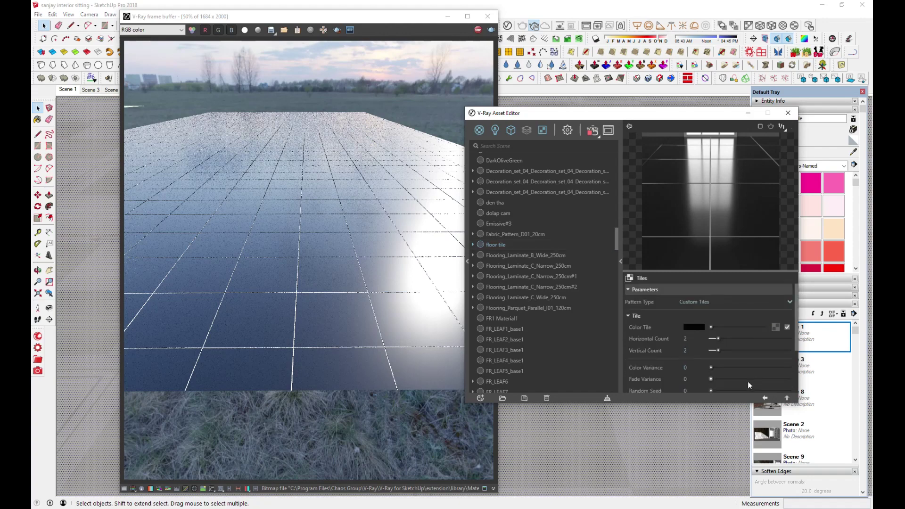
{"action": "left_click", "coordinate": [728, 338]}
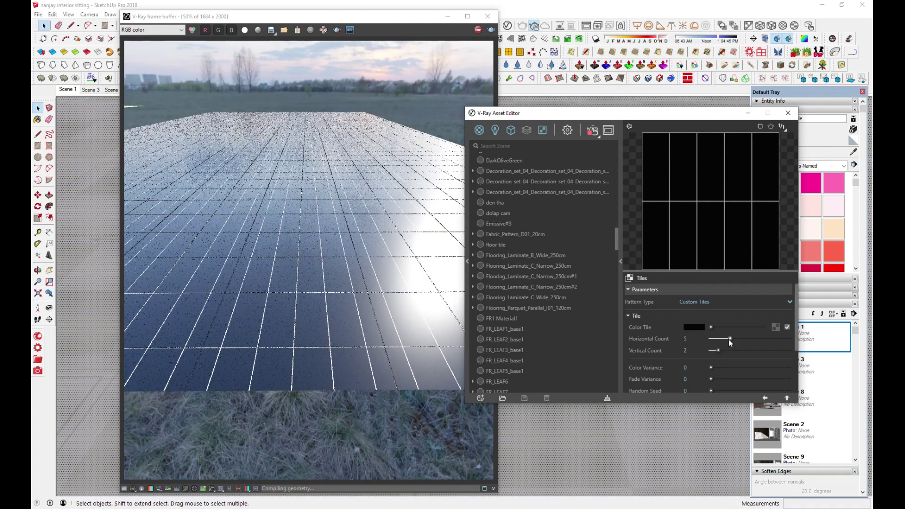
{"action": "left_click_drag", "start_coordinate": [725, 338], "coordinate": [718, 339]}
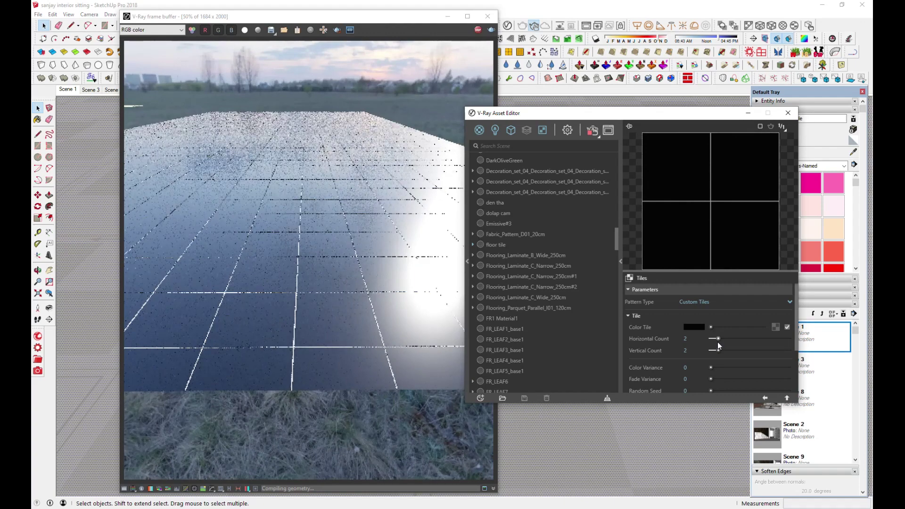
{"action": "left_click_drag", "start_coordinate": [718, 350], "coordinate": [745, 355]}
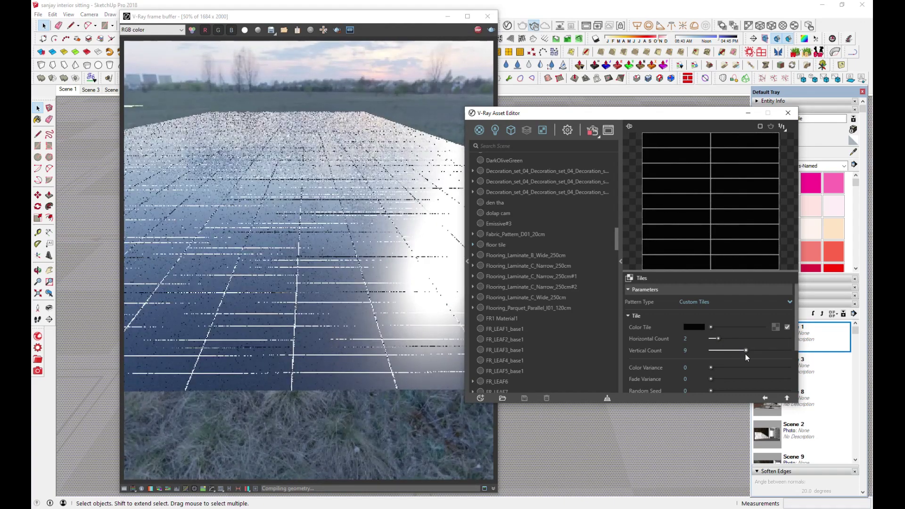
{"action": "left_click_drag", "start_coordinate": [745, 355], "coordinate": [719, 354]}
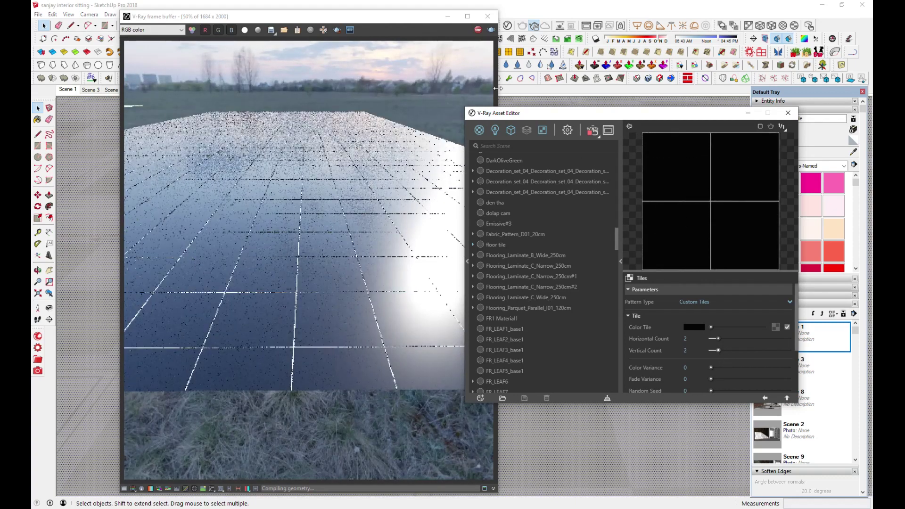
Step: Stop the interactive render, minimize the frame buffer and reposition the V-Ray Asset Editor to uncover the living room's floor and coffee table
{"action": "left_click", "coordinate": [478, 31]}
{"action": "left_click", "coordinate": [447, 17]}
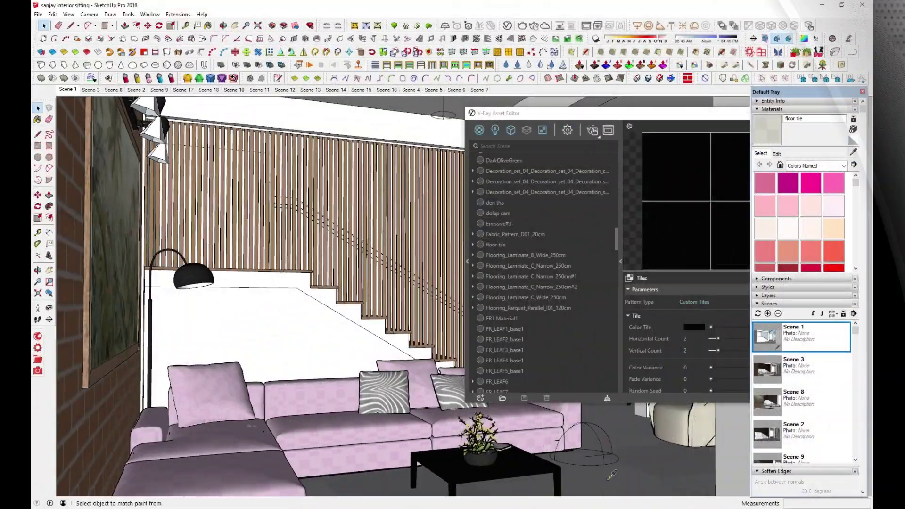
{"action": "left_click_drag", "start_coordinate": [677, 124], "coordinate": [344, 66]}
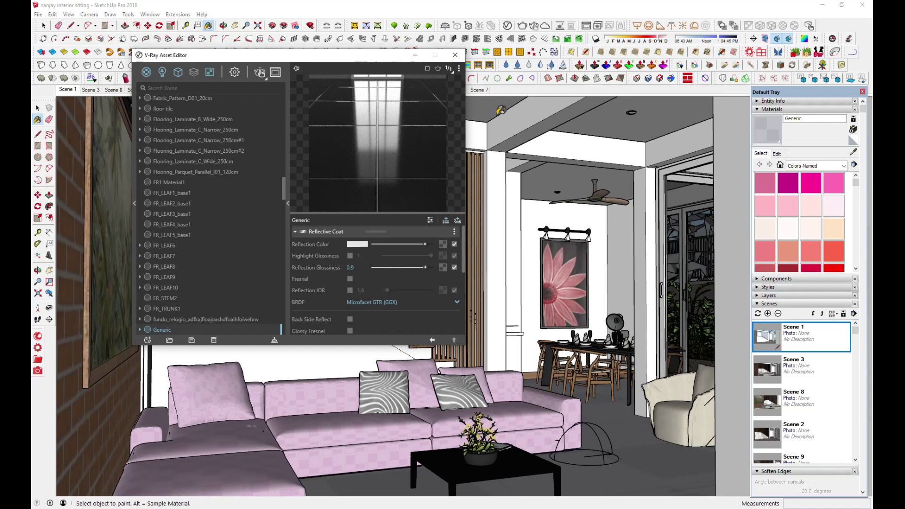
Step: Sample the black coffee table's material and enlarge the V-Ray Asset Editor to show all of its parameters
{"action": "left_click", "coordinate": [854, 154]}
{"action": "left_click", "coordinate": [524, 461]}
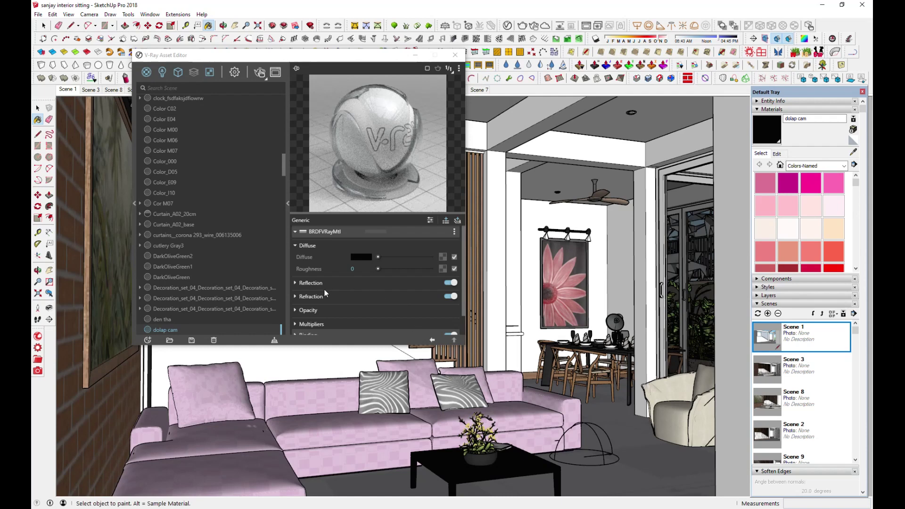
{"action": "left_click_drag", "start_coordinate": [416, 345], "coordinate": [410, 409]}
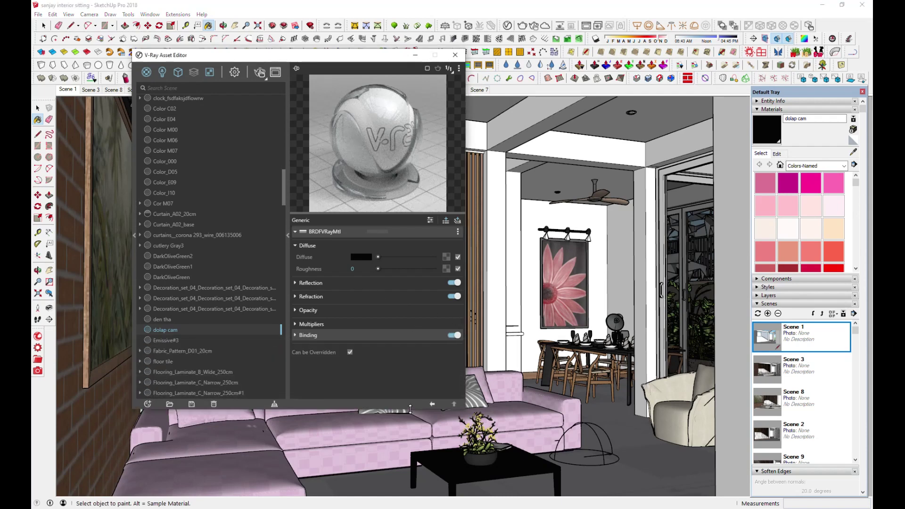
{"action": "left_click", "coordinate": [44, 26]}
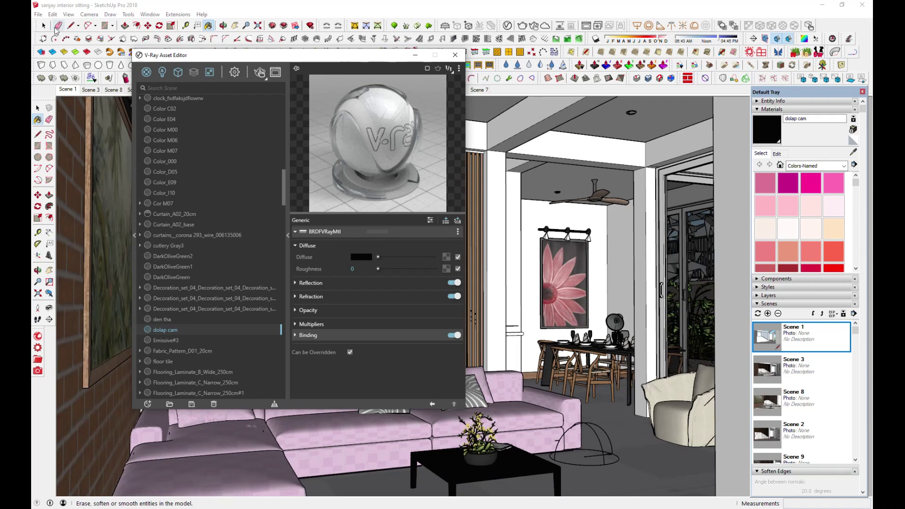
Step: Sample the pink sofa's material and open the texture assigned to its diffuse
{"action": "left_click", "coordinate": [853, 153]}
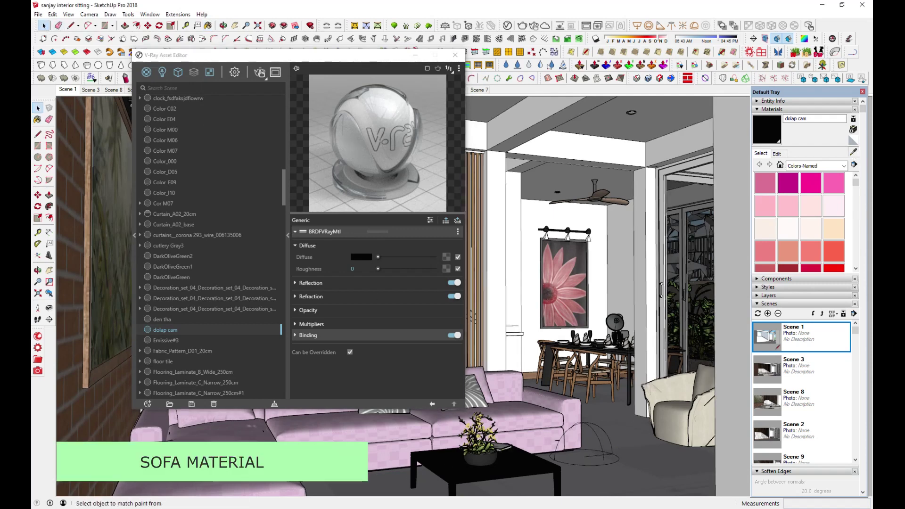
{"action": "left_click", "coordinate": [509, 405]}
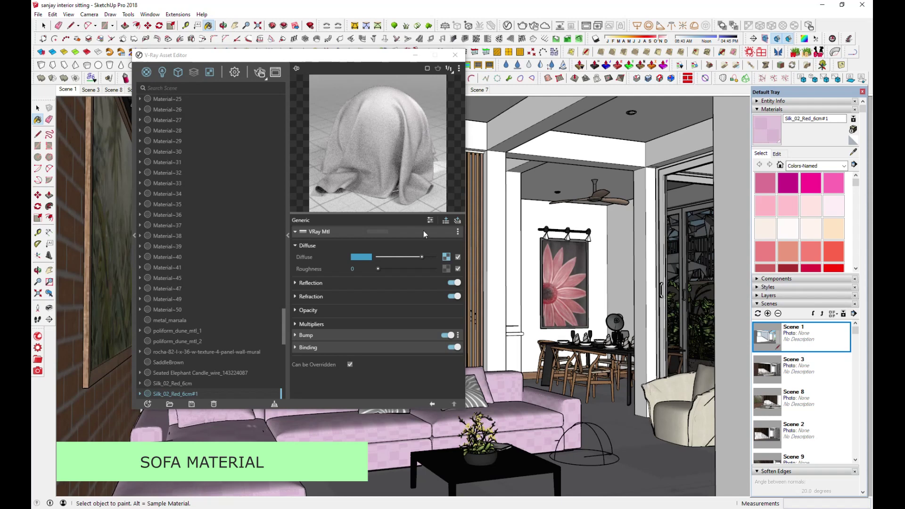
{"action": "left_click", "coordinate": [446, 257]}
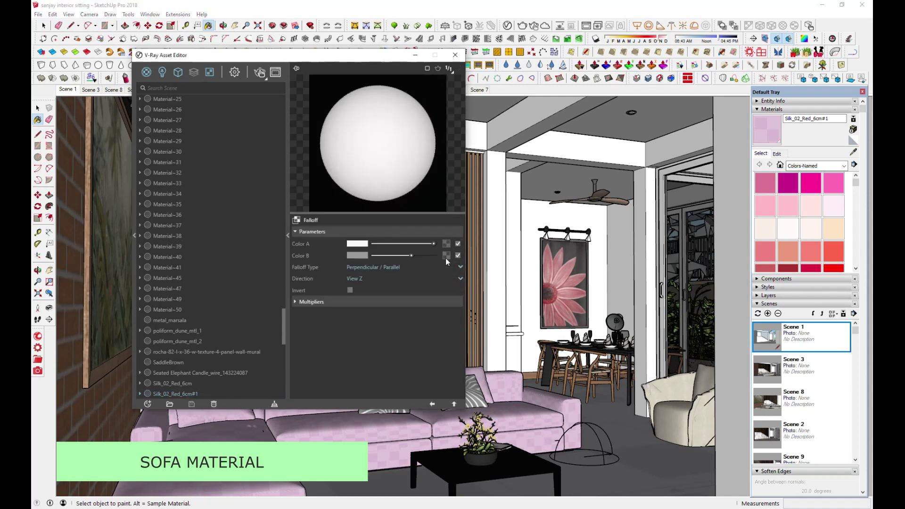
Step: Choose Falloff as the texture type for the sofa material's diffuse
{"action": "left_click", "coordinate": [297, 220]}
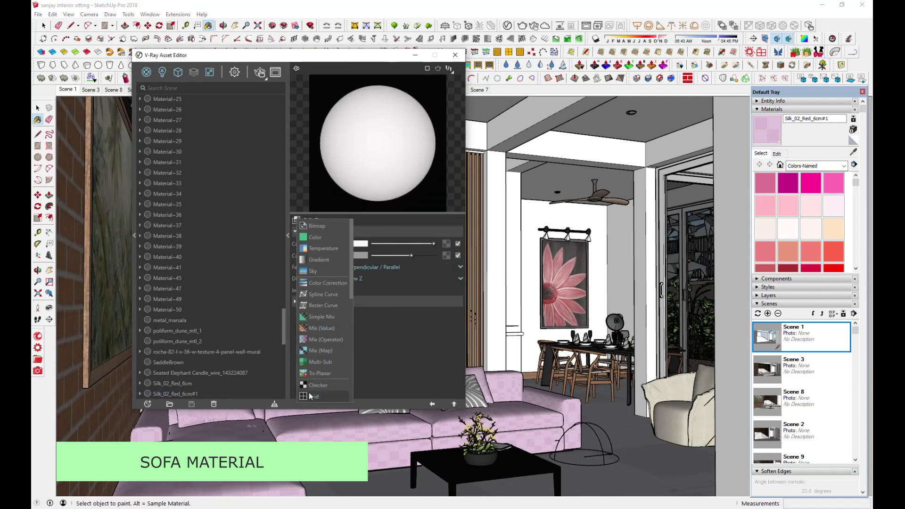
{"action": "scroll", "coordinate": [315, 389], "scroll_direction": "down", "scroll_amount": 3}
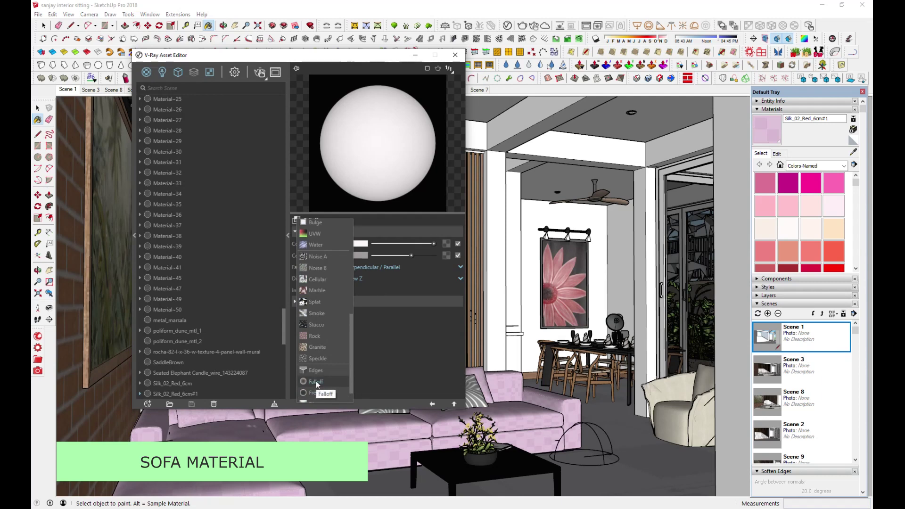
{"action": "left_click", "coordinate": [315, 382]}
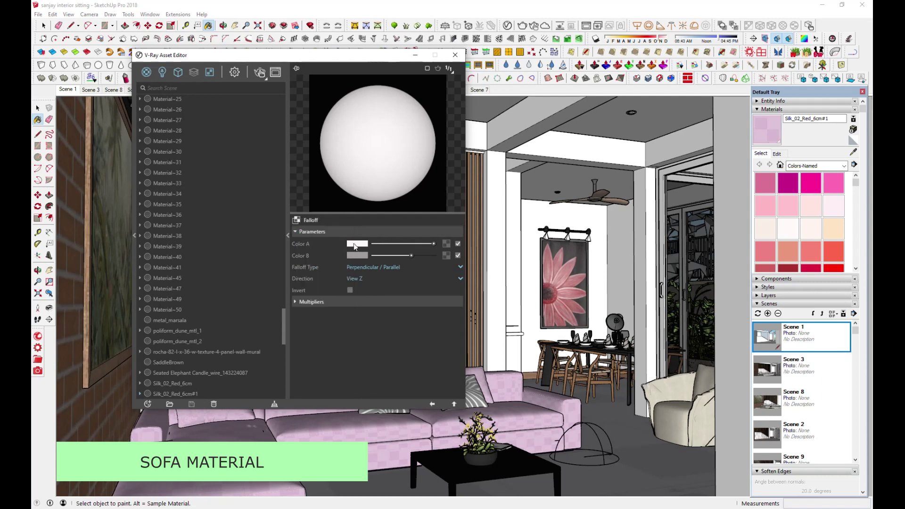
Step: Look through the textures available for the falloff's Color A and Color B, and return to the sofa material's parameters
{"action": "left_click", "coordinate": [446, 244]}
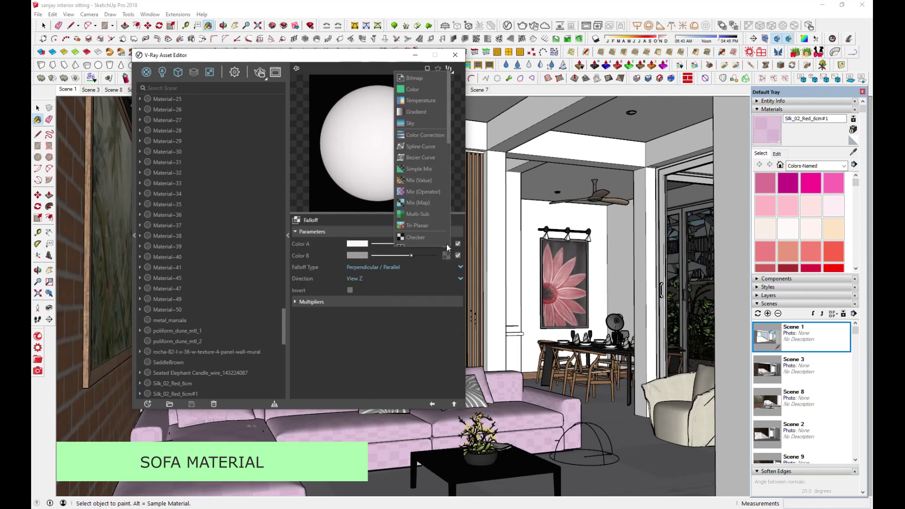
{"action": "left_click", "coordinate": [419, 340]}
{"action": "left_click", "coordinate": [446, 255]}
{"action": "left_click", "coordinate": [394, 355]}
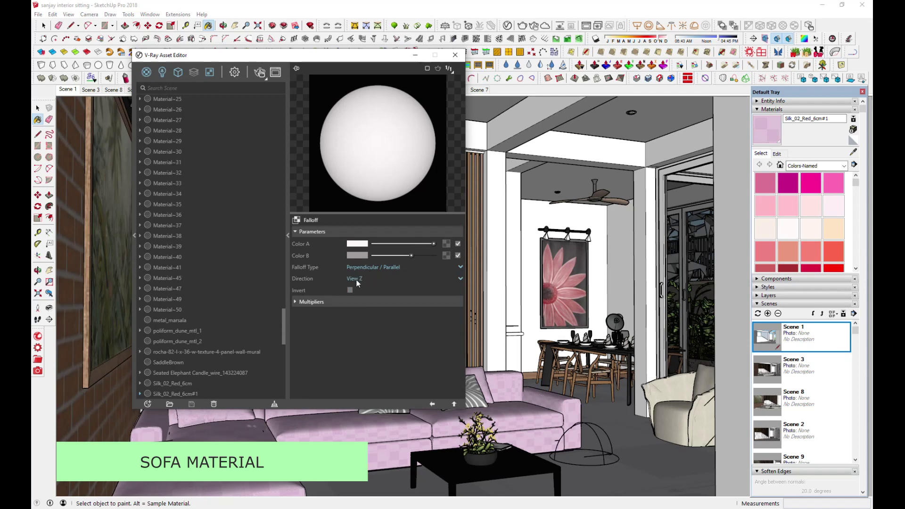
{"action": "left_click", "coordinate": [433, 404]}
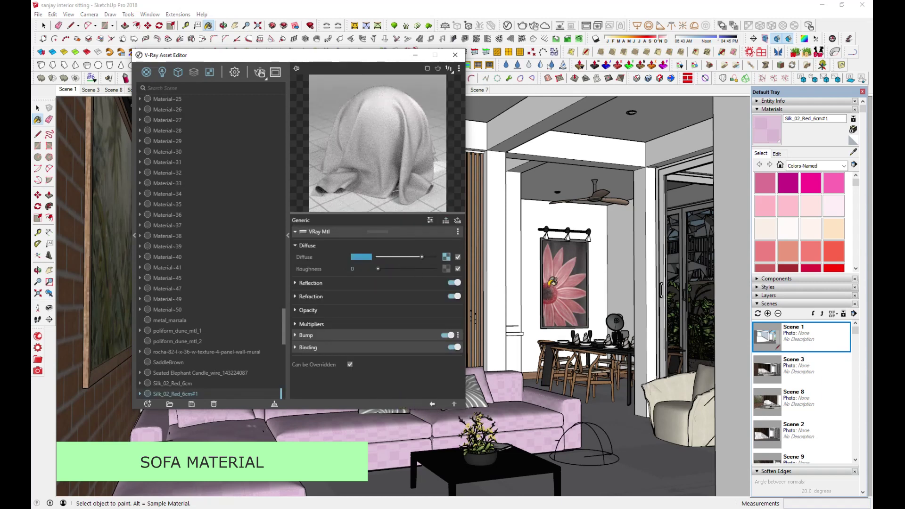
Step: Examine the Cloth texture in the sofa material's bump map, including the texture types and wave settings, and return to the material
{"action": "left_click", "coordinate": [304, 335]}
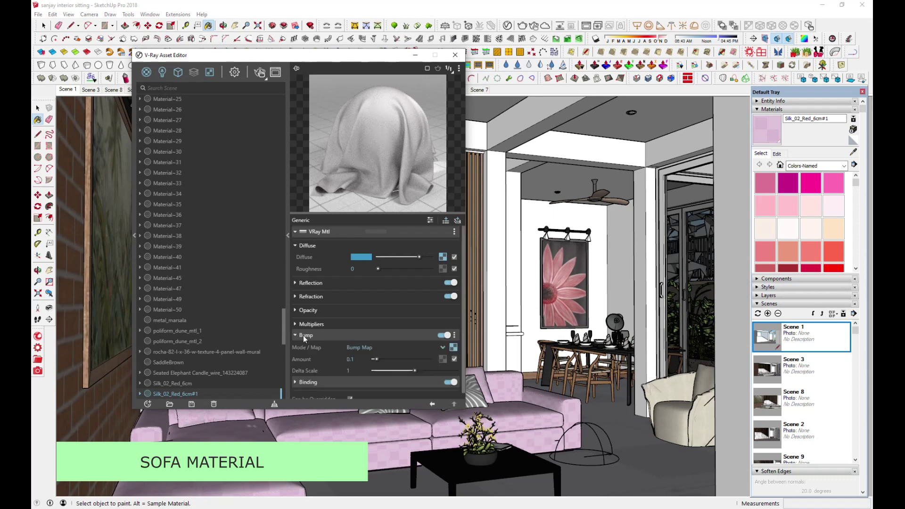
{"action": "left_click", "coordinate": [453, 348]}
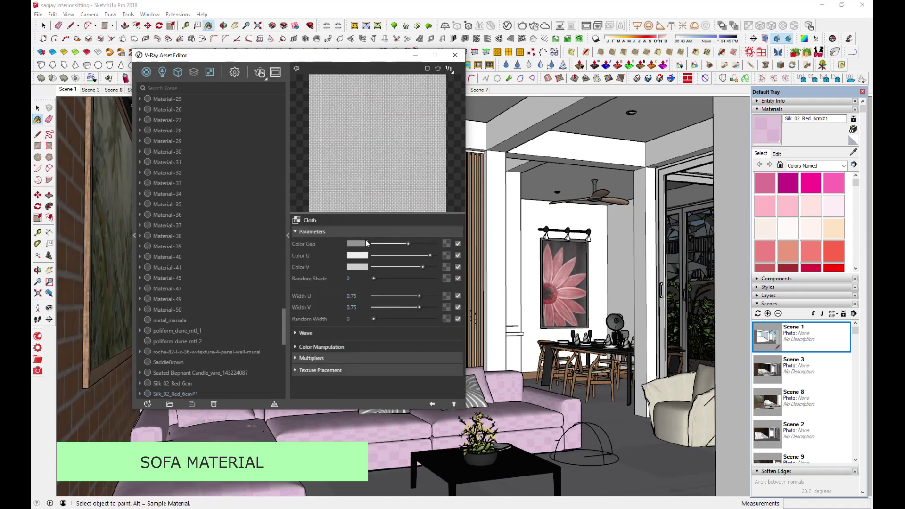
{"action": "left_click", "coordinate": [298, 220]}
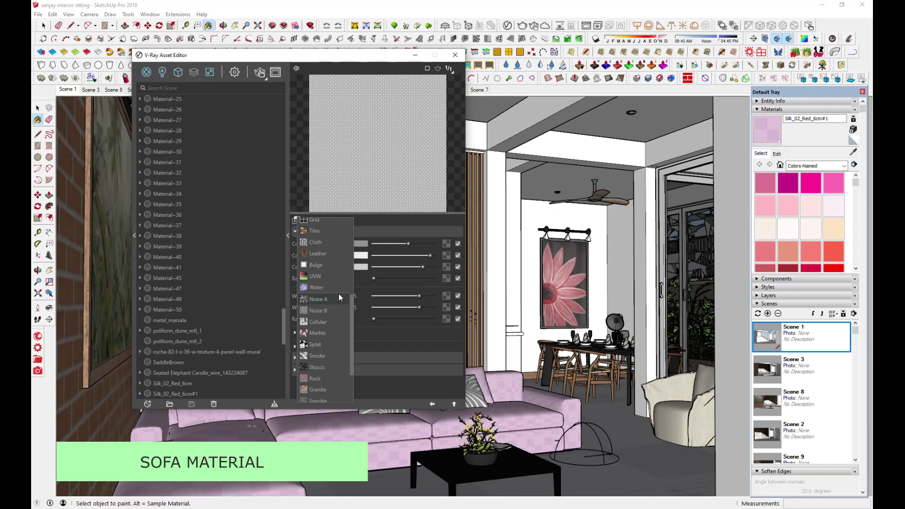
{"action": "scroll", "coordinate": [315, 296], "scroll_direction": "down", "scroll_amount": 2}
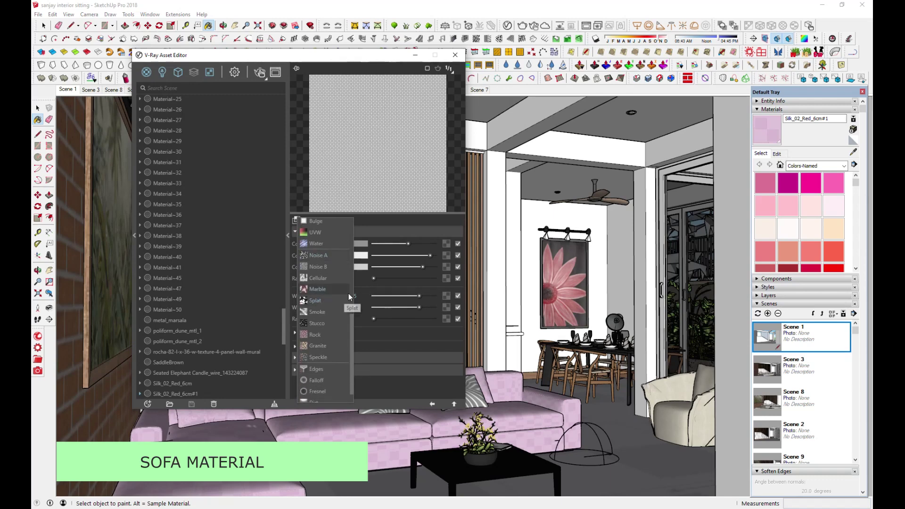
{"action": "scroll", "coordinate": [332, 309], "scroll_direction": "up", "scroll_amount": 2}
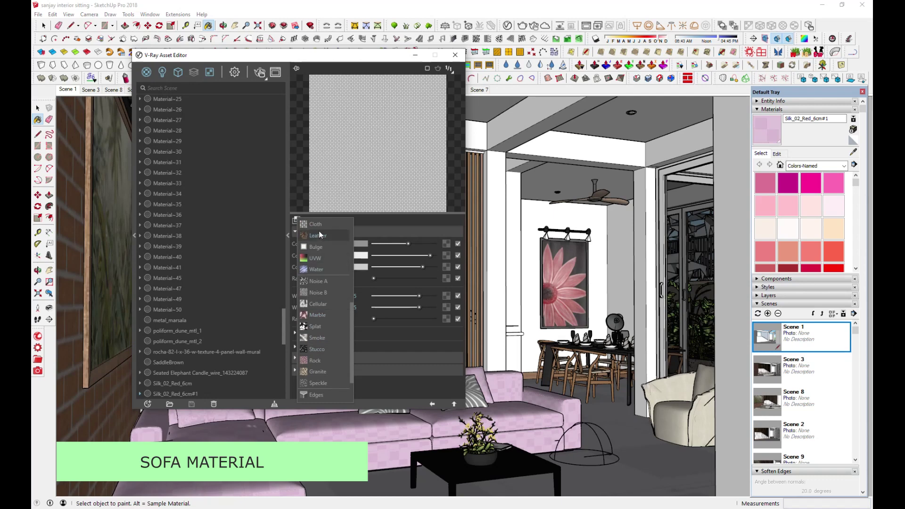
{"action": "left_click", "coordinate": [431, 334]}
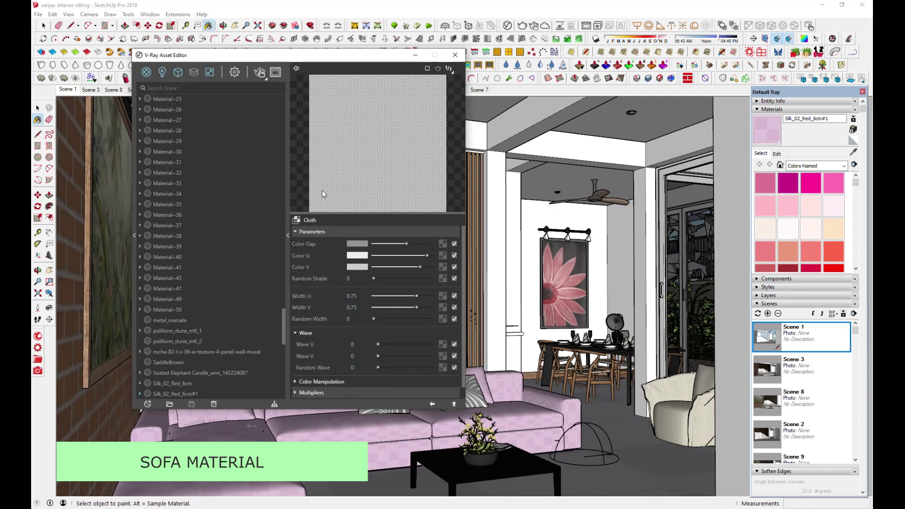
{"action": "left_click", "coordinate": [433, 404]}
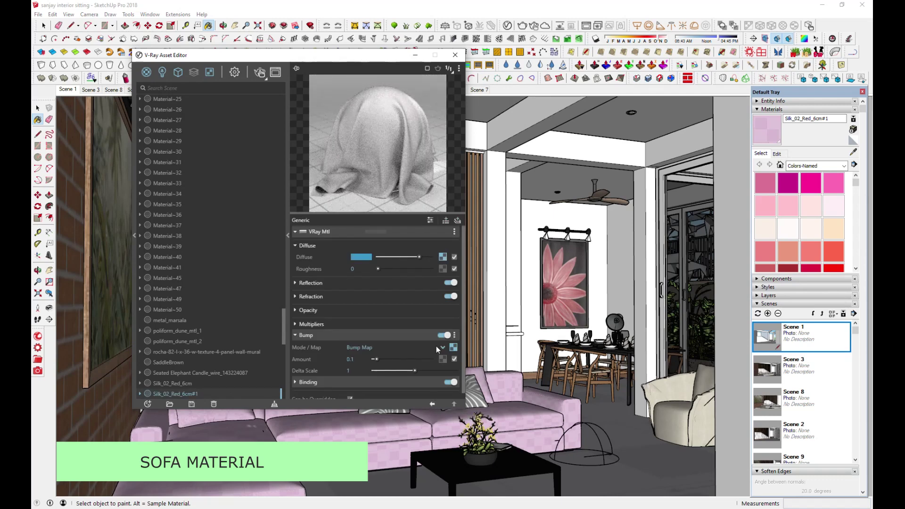
Step: Sample the brick wall's material and select the objects in the scene that use it
{"action": "left_click", "coordinate": [854, 150]}
{"action": "left_click", "coordinate": [98, 415]}
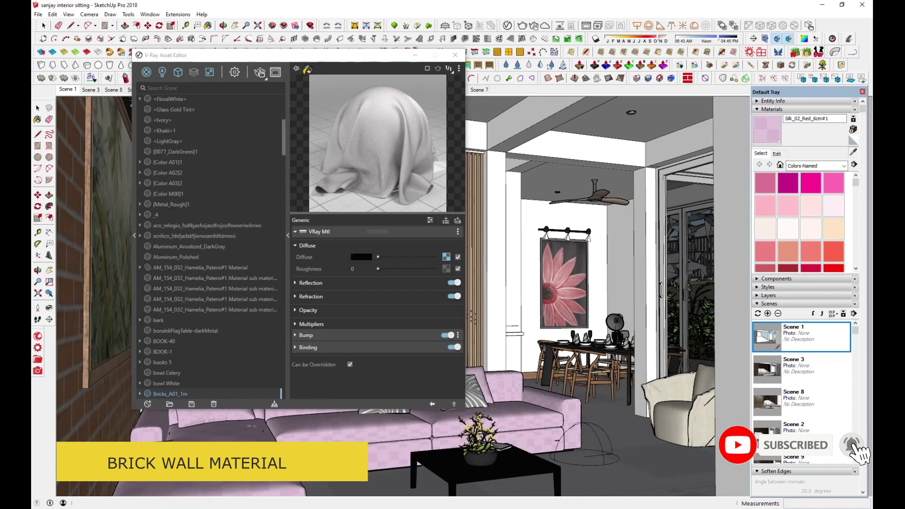
{"action": "right_click", "coordinate": [169, 395]}
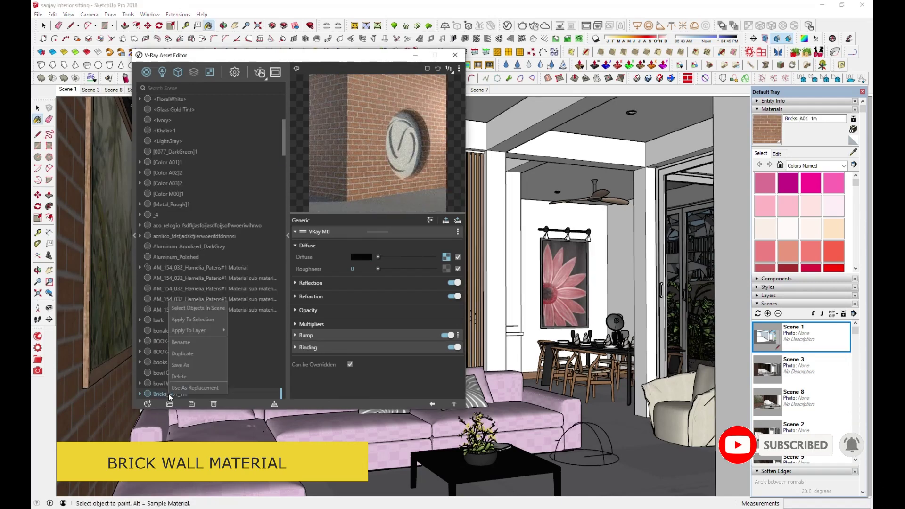
{"action": "left_click", "coordinate": [198, 309]}
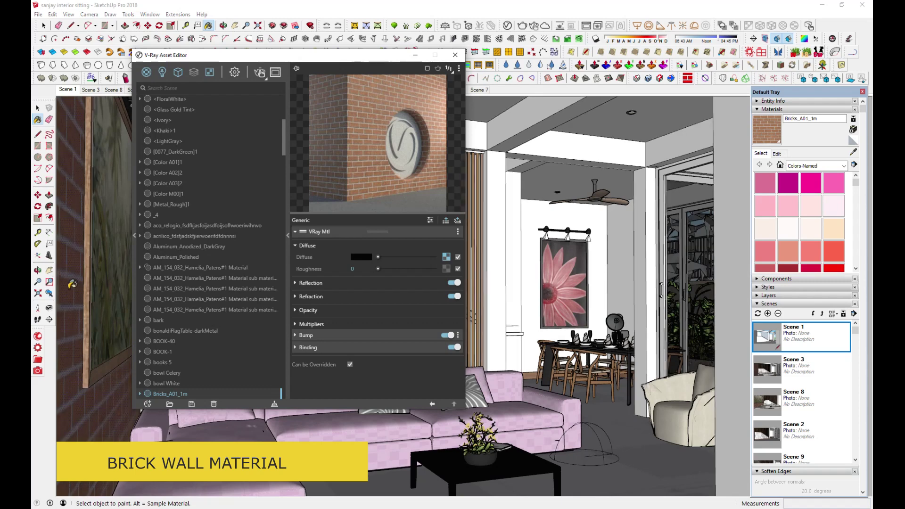
Step: Reveal the V-Ray material library, reposition the Asset Editor, and bring up the assignment options for Bricks A01 1m in the Bricks category
{"action": "left_click", "coordinate": [134, 236]}
{"action": "left_click_drag", "start_coordinate": [320, 57], "coordinate": [504, 93]}
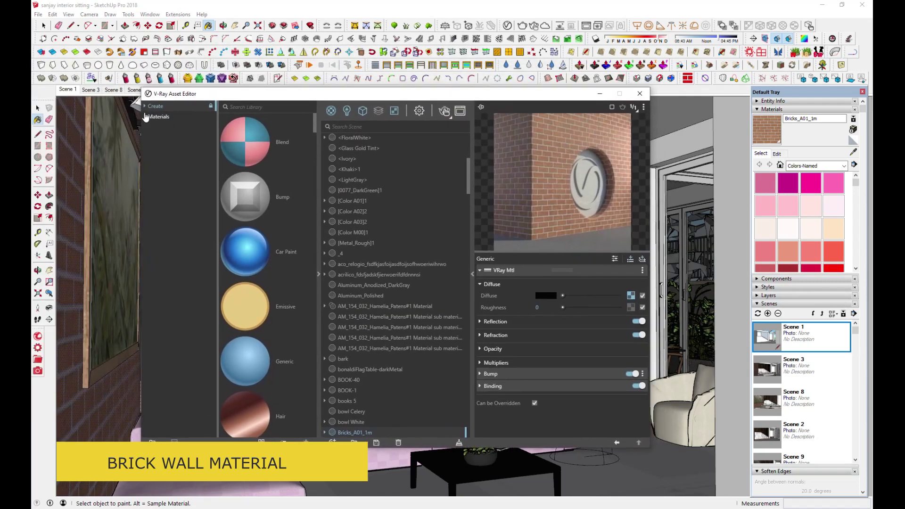
{"action": "left_click", "coordinate": [145, 117]}
{"action": "left_click", "coordinate": [160, 127]}
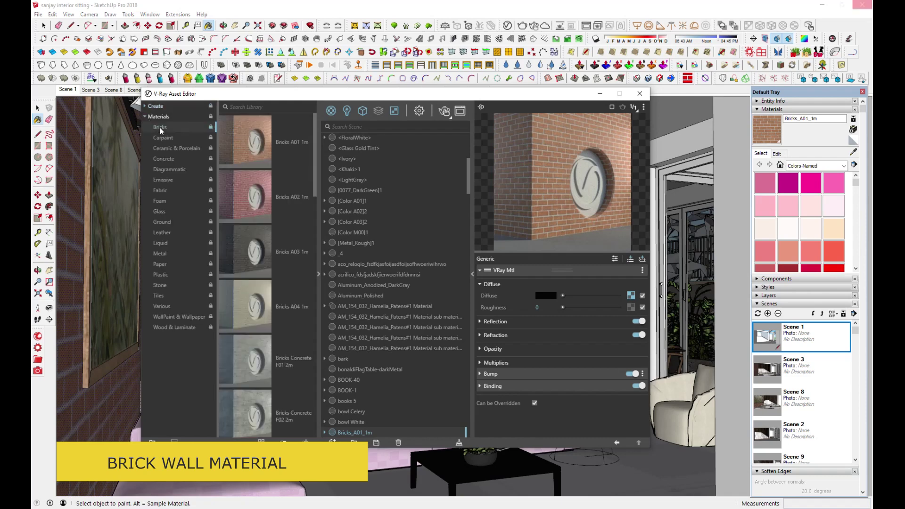
{"action": "right_click", "coordinate": [239, 140]}
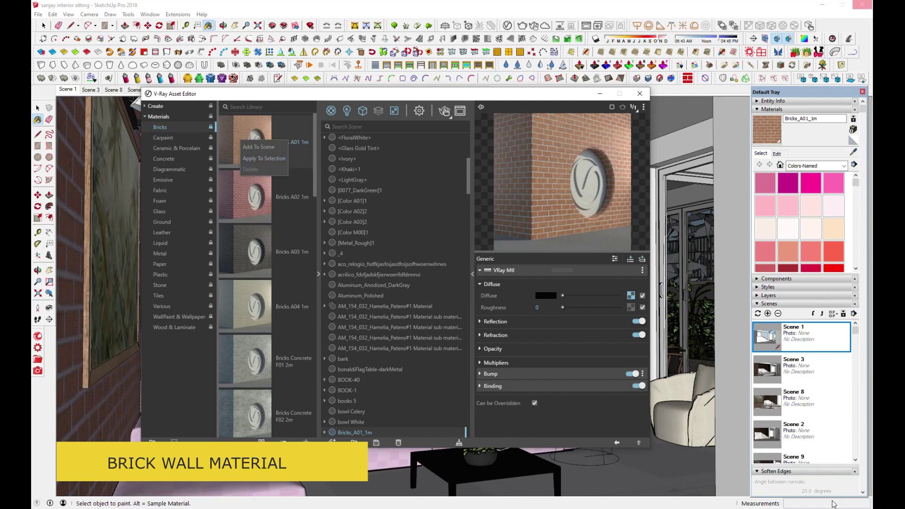
Step: Sample the glass door's material and select the objects in the scene that use it
{"action": "left_click", "coordinate": [854, 153]}
{"action": "left_click", "coordinate": [703, 244]}
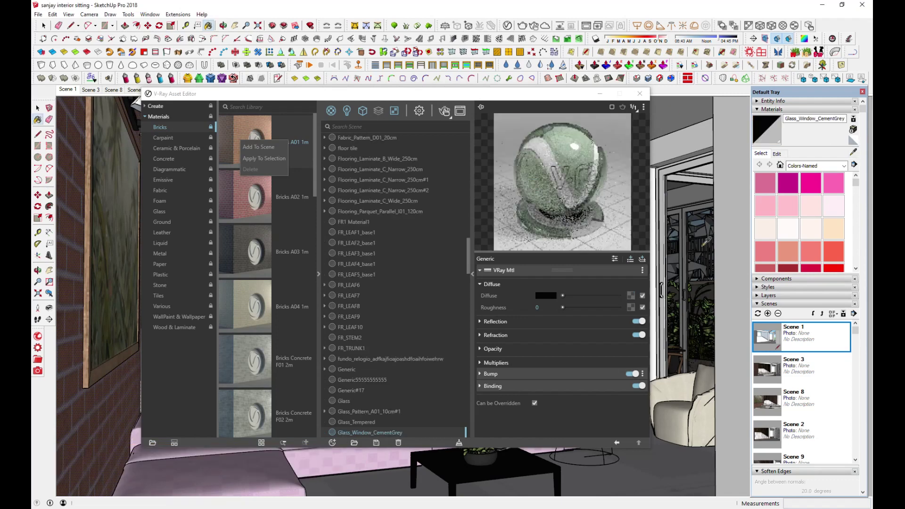
{"action": "right_click", "coordinate": [394, 433]}
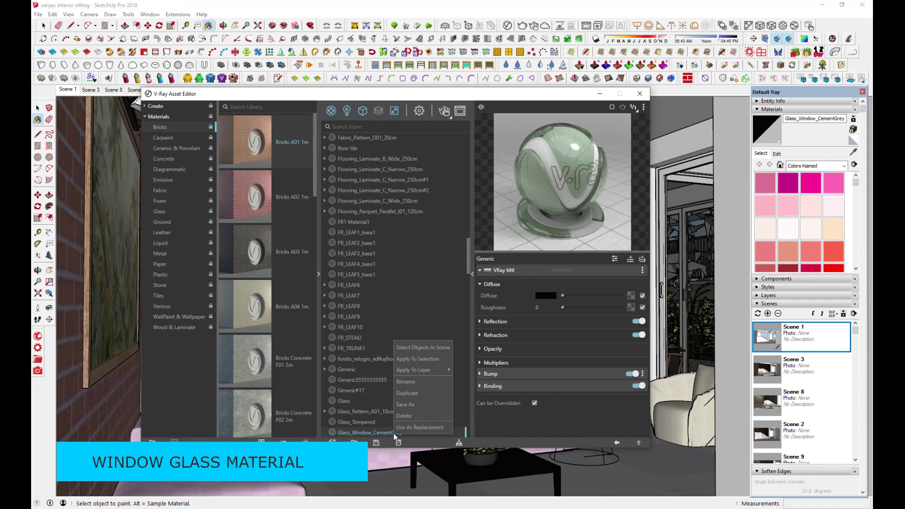
{"action": "left_click", "coordinate": [418, 347]}
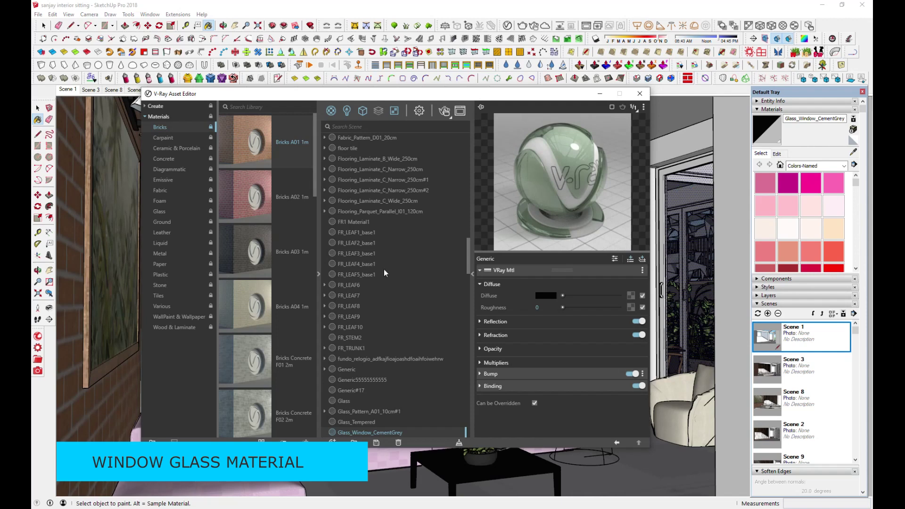
Step: Find Glass Window CementGrey in the library's Glass category and apply it to the selected glass
{"action": "left_click", "coordinate": [160, 211]}
{"action": "scroll", "coordinate": [253, 251], "scroll_direction": "down", "scroll_amount": 5}
{"action": "scroll", "coordinate": [253, 254], "scroll_direction": "down", "scroll_amount": 4}
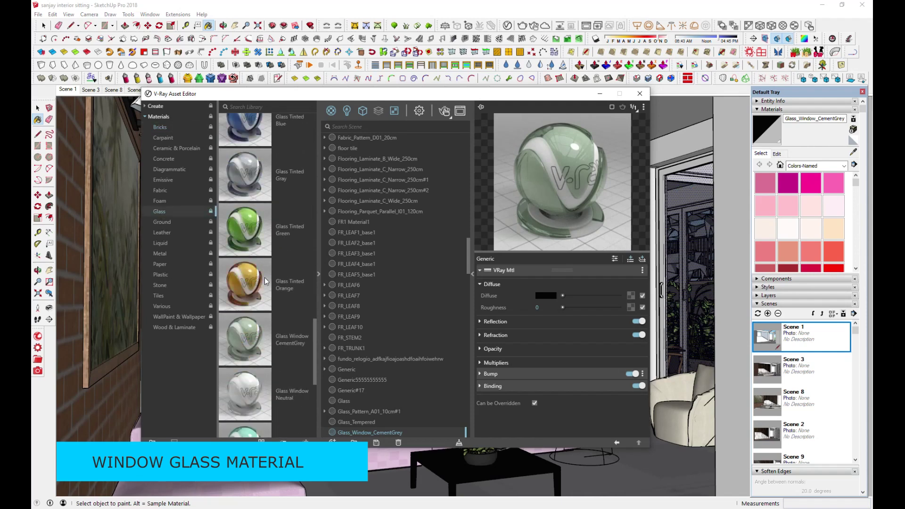
{"action": "right_click", "coordinate": [249, 330]}
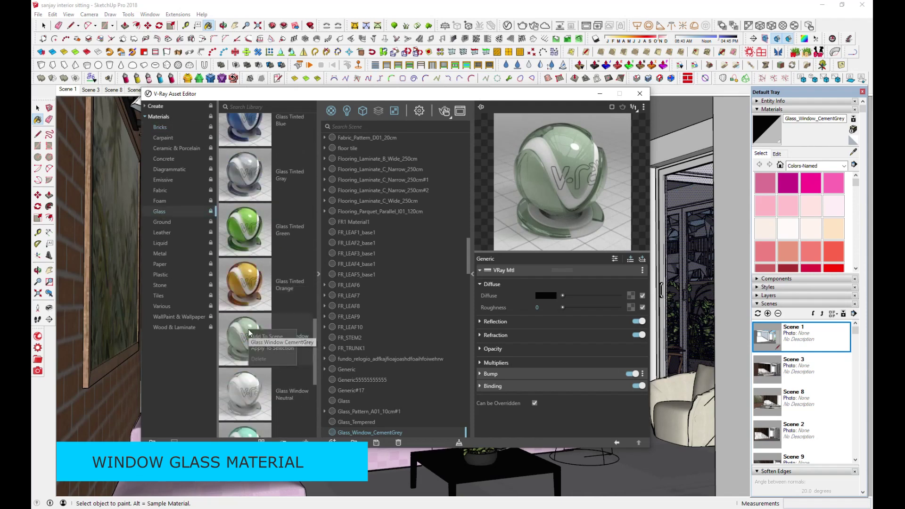
{"action": "left_click", "coordinate": [281, 352]}
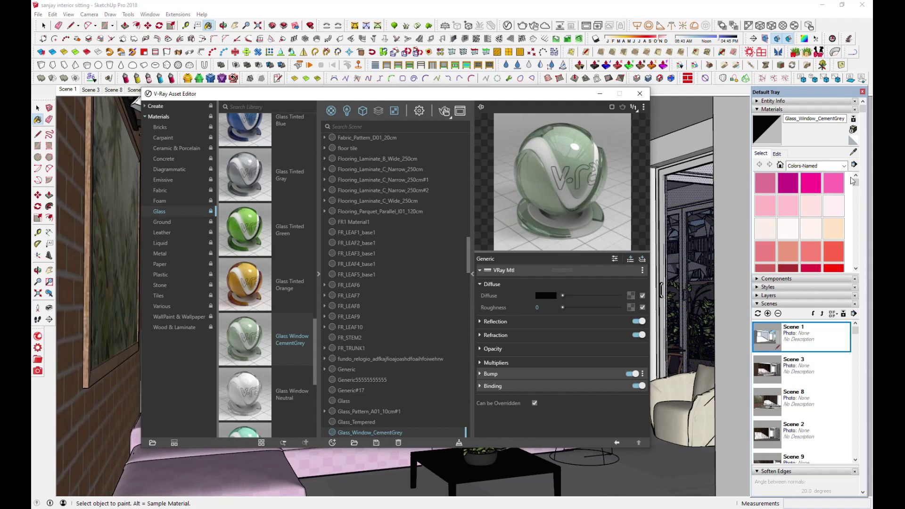
Step: Sample the cream armchair's fabric material and bring its VRay Mtl diffuse parameters into view
{"action": "left_click", "coordinate": [854, 152]}
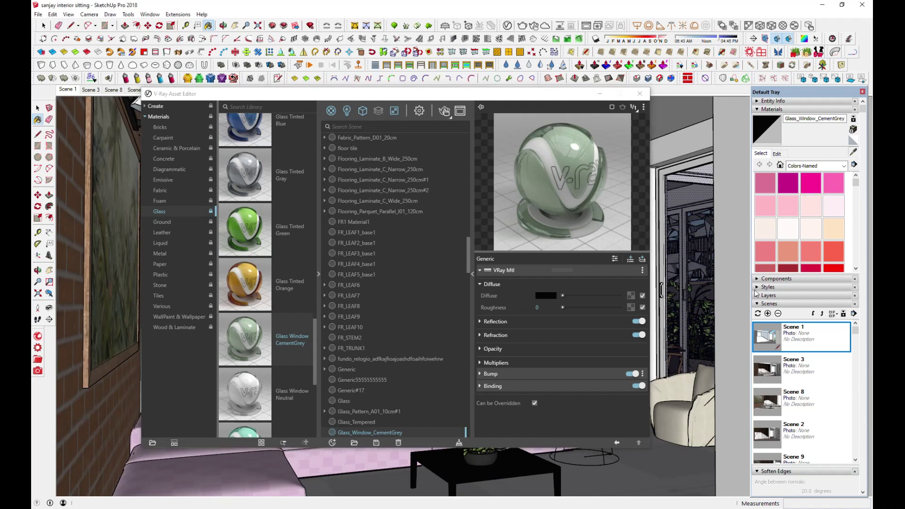
{"action": "left_click", "coordinate": [672, 416]}
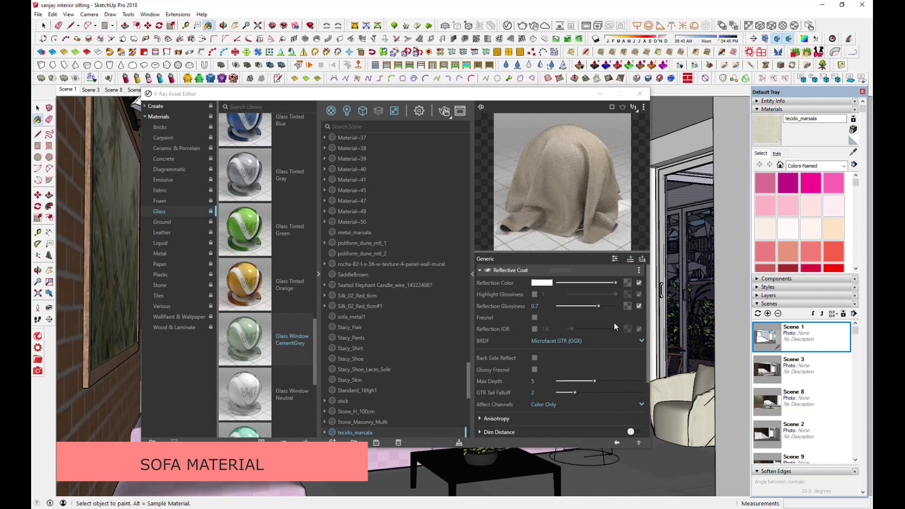
{"action": "scroll", "coordinate": [613, 325], "scroll_direction": "down", "scroll_amount": 3}
{"action": "left_click", "coordinate": [507, 392]}
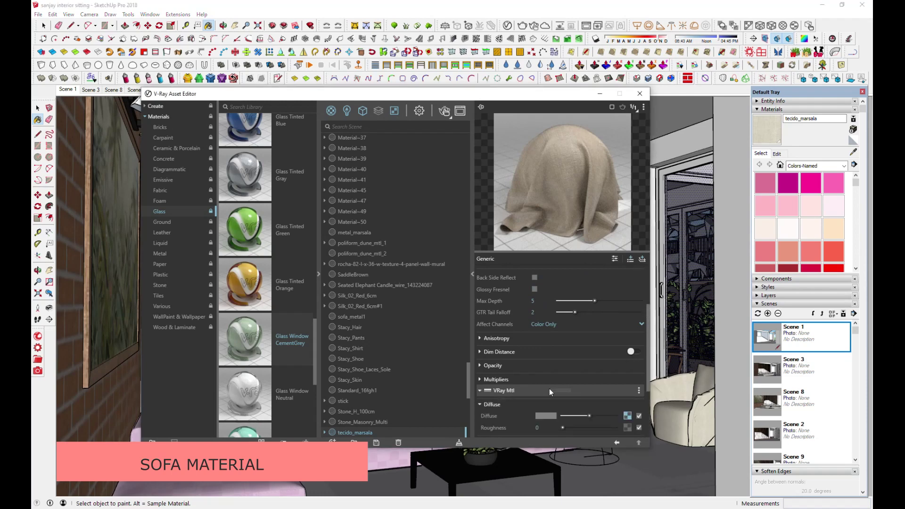
{"action": "scroll", "coordinate": [566, 381], "scroll_direction": "down", "scroll_amount": 3}
Step: Inspect the bitmap assigned to the armchair fabric's diffuse and its image file selection, cancel without choosing a file, and return to the material
{"action": "left_click", "coordinate": [627, 328]}
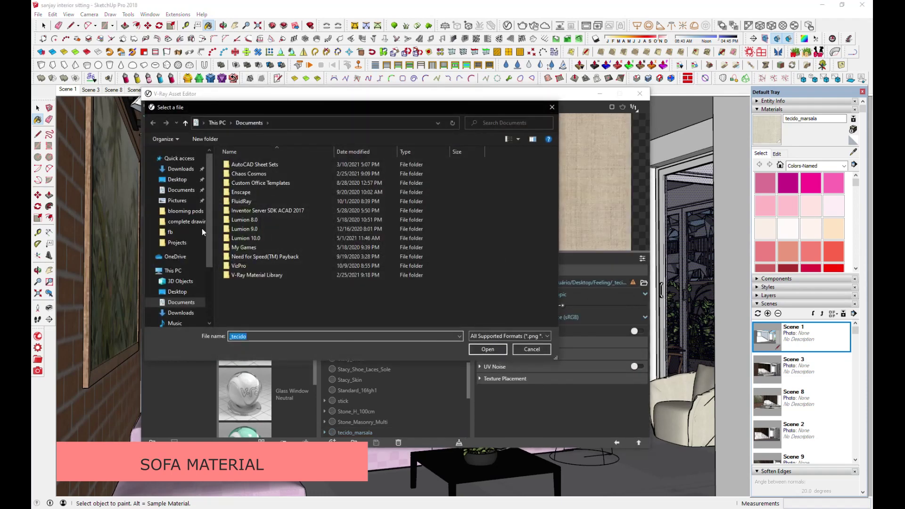
{"action": "left_click", "coordinate": [532, 352]}
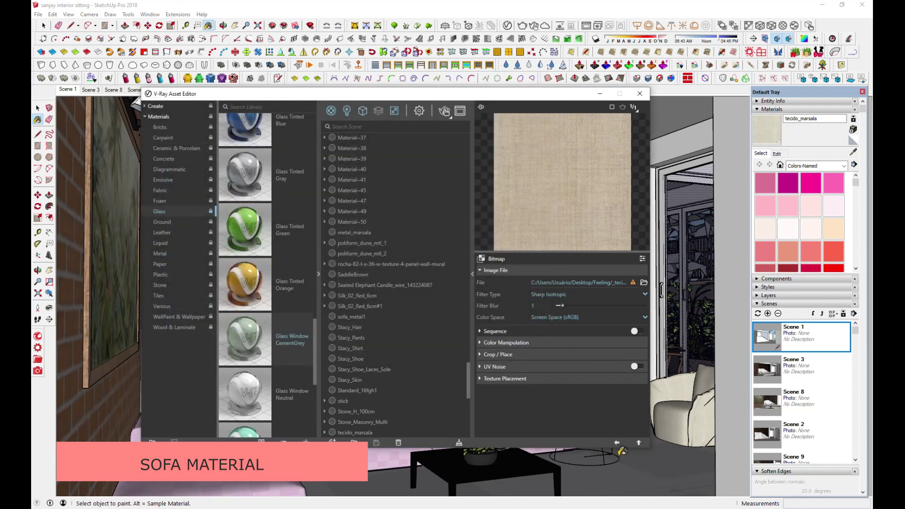
{"action": "left_click", "coordinate": [616, 443]}
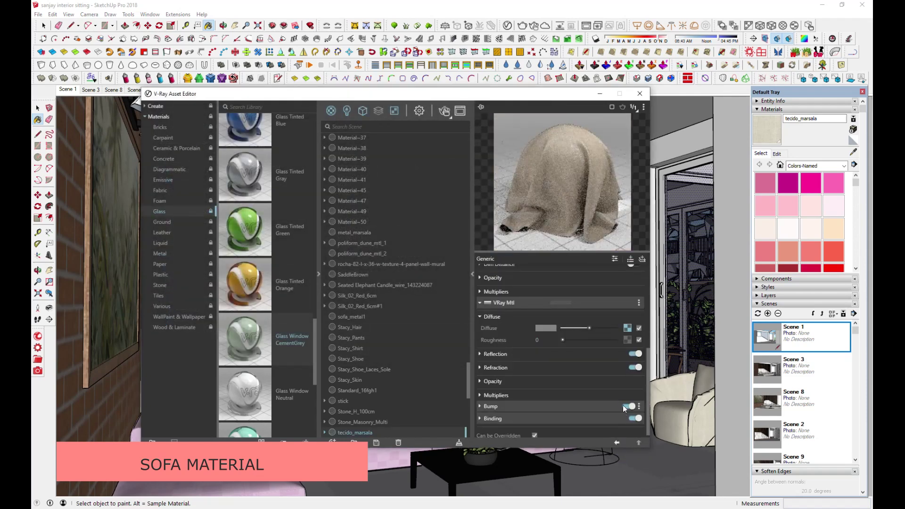
Step: Open the armchair fabric's bump map bitmap, choose Custom Gamma Curve as its color space, and set the gamma to 2.2
{"action": "left_click", "coordinate": [493, 402]}
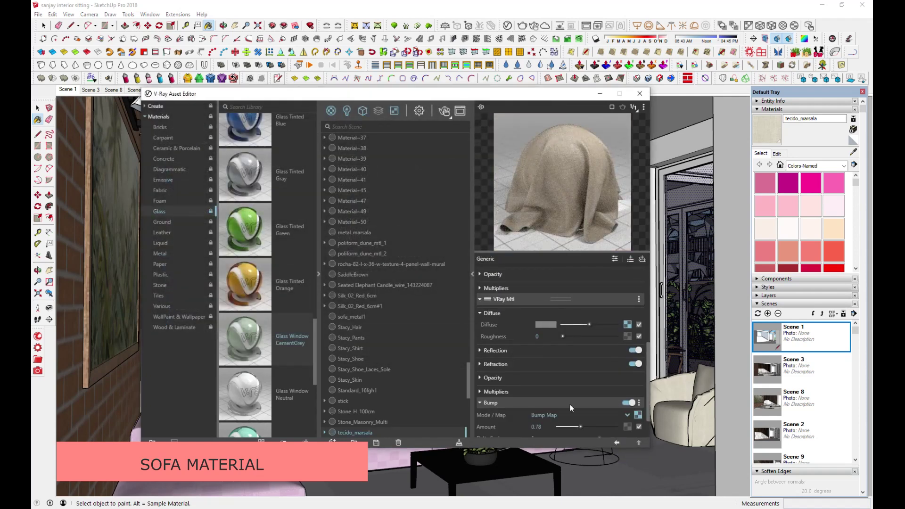
{"action": "left_click", "coordinate": [638, 415]}
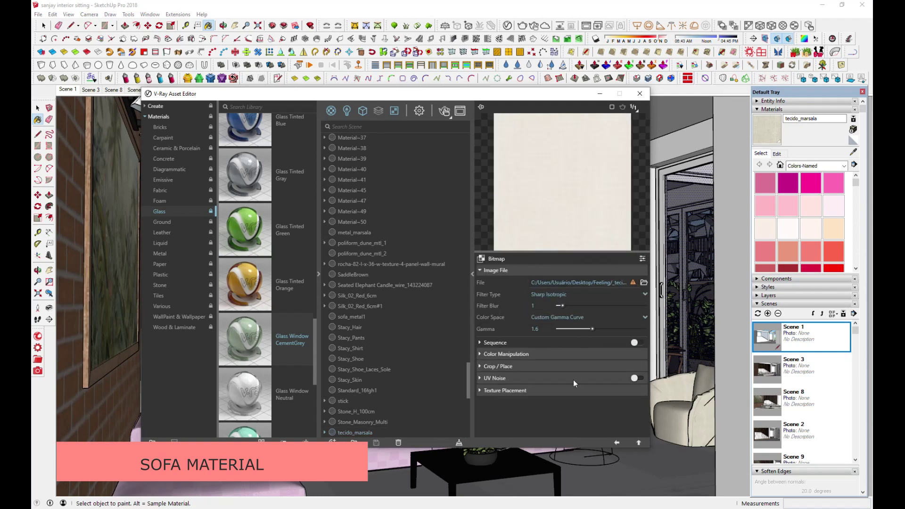
{"action": "left_click", "coordinate": [562, 316]}
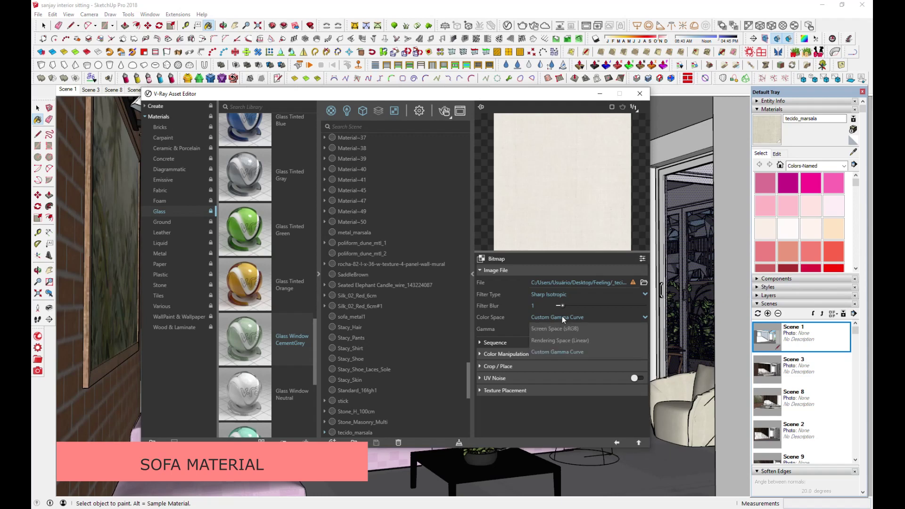
{"action": "left_click", "coordinate": [563, 350]}
{"action": "left_click_drag", "start_coordinate": [575, 328], "coordinate": [562, 328]}
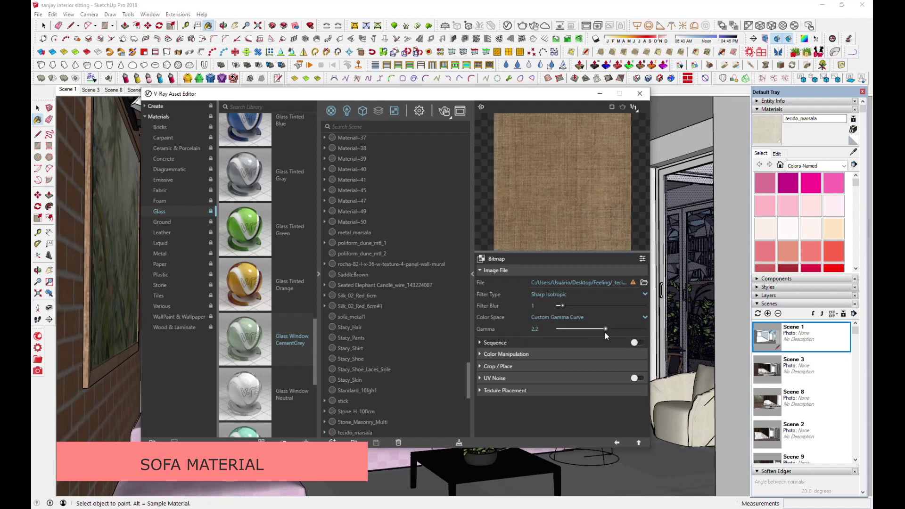
Step: Lower the bump bitmap's gamma to about 1.6, return to the armchair fabric material, and bring its Reflective Coat settings into view
{"action": "left_click_drag", "start_coordinate": [607, 335], "coordinate": [605, 336]}
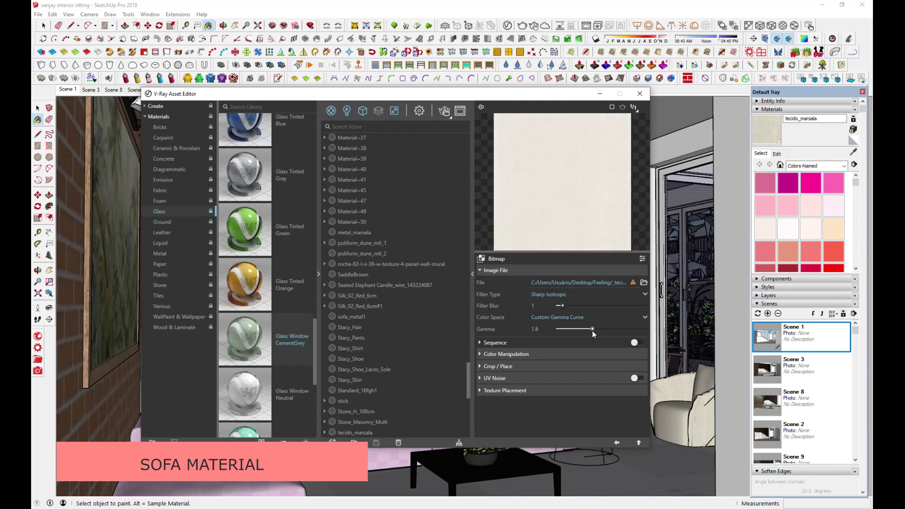
{"action": "left_click", "coordinate": [617, 443]}
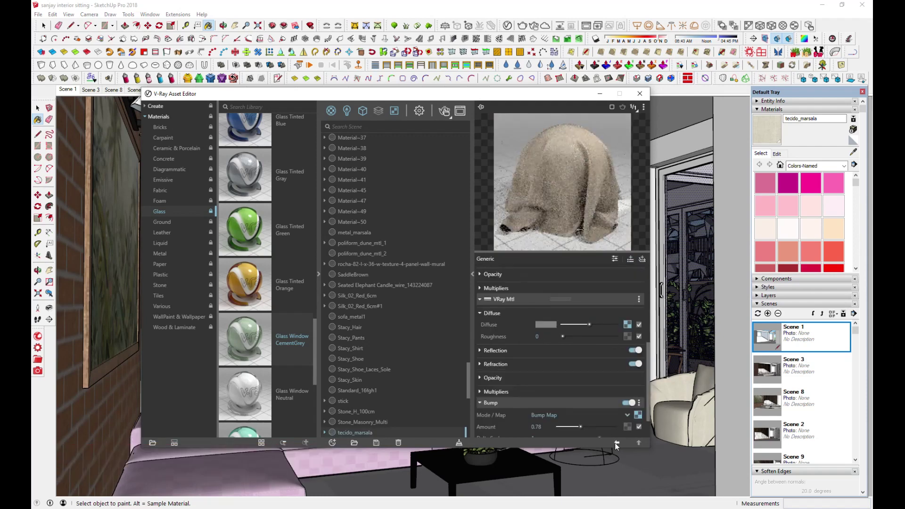
{"action": "left_click_drag", "start_coordinate": [565, 97], "coordinate": [510, 84]}
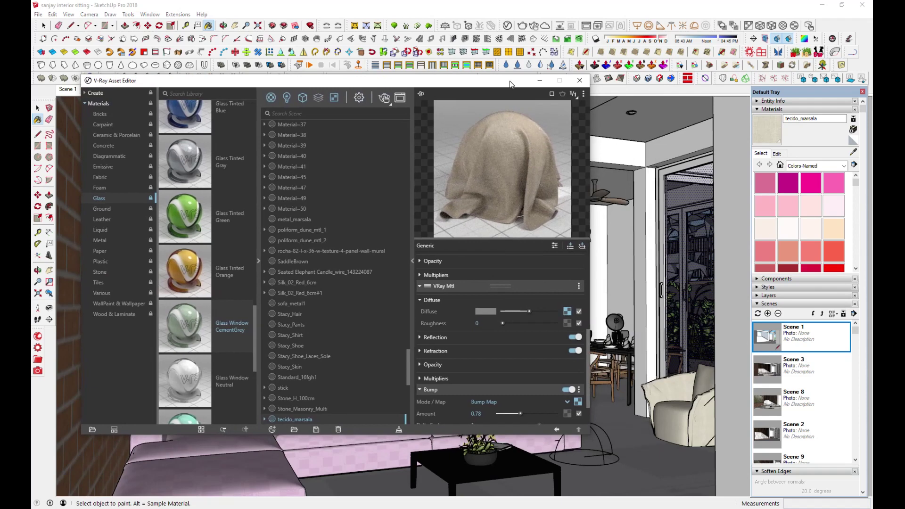
{"action": "scroll", "coordinate": [541, 294], "scroll_direction": "up", "scroll_amount": 5}
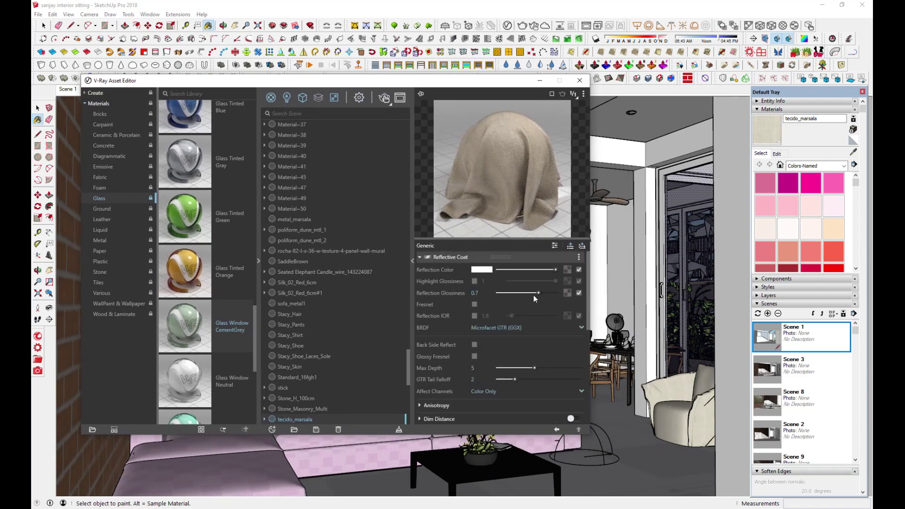
Step: Sample the wood slat wall's material, inspect its diffuse bitmap settings, and return to its VRay Mtl parameters
{"action": "left_click_drag", "start_coordinate": [510, 82], "coordinate": [294, 195]}
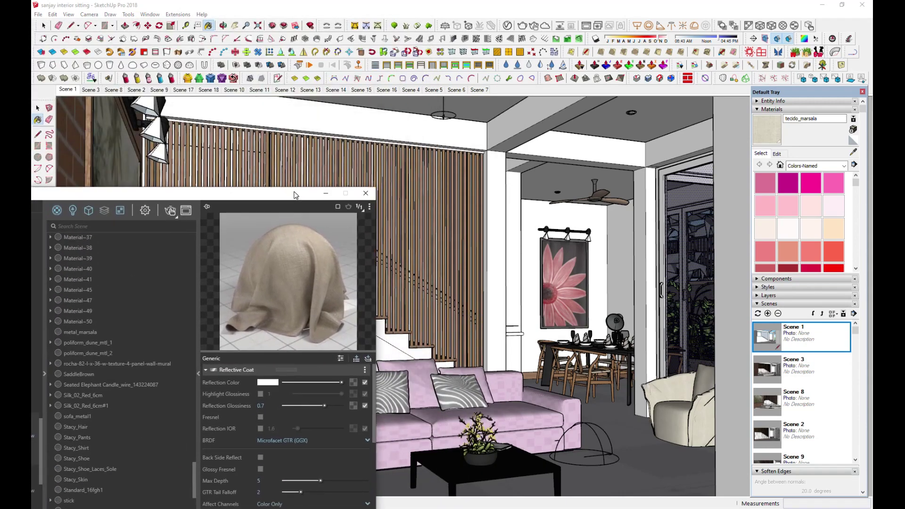
{"action": "left_click", "coordinate": [853, 156]}
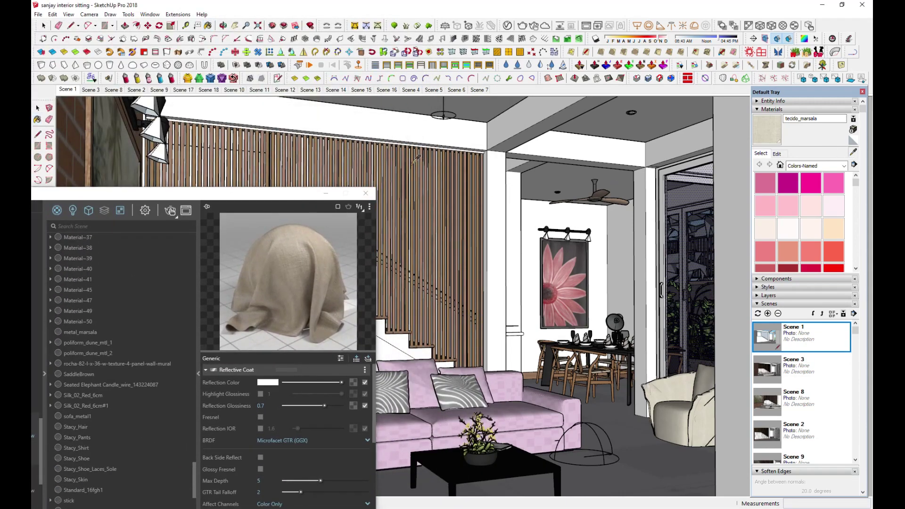
{"action": "left_click", "coordinate": [414, 163]}
{"action": "left_click_drag", "start_coordinate": [296, 198], "coordinate": [455, 110]}
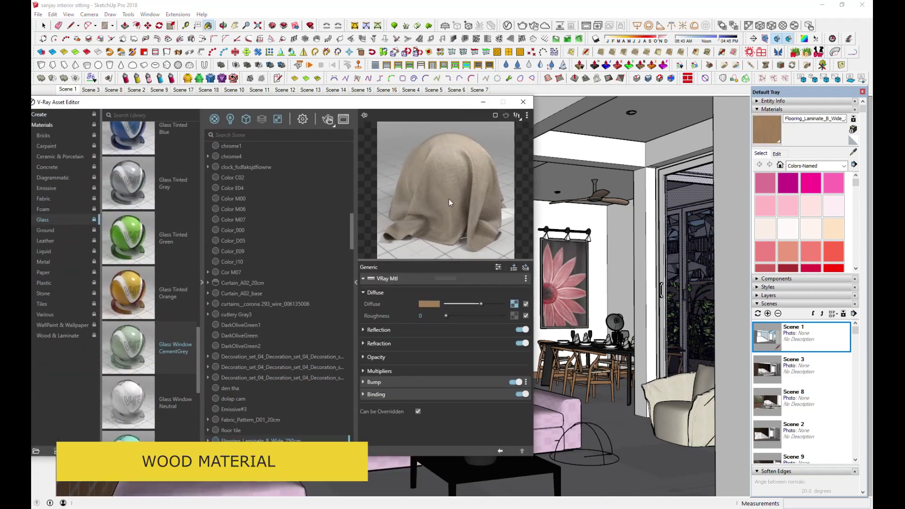
{"action": "left_click_drag", "start_coordinate": [395, 106], "coordinate": [463, 120]}
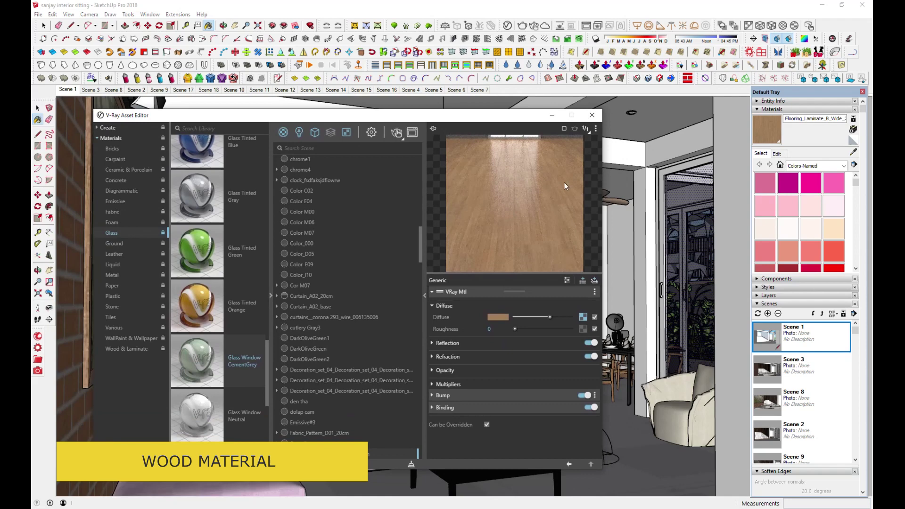
{"action": "left_click", "coordinate": [583, 318]}
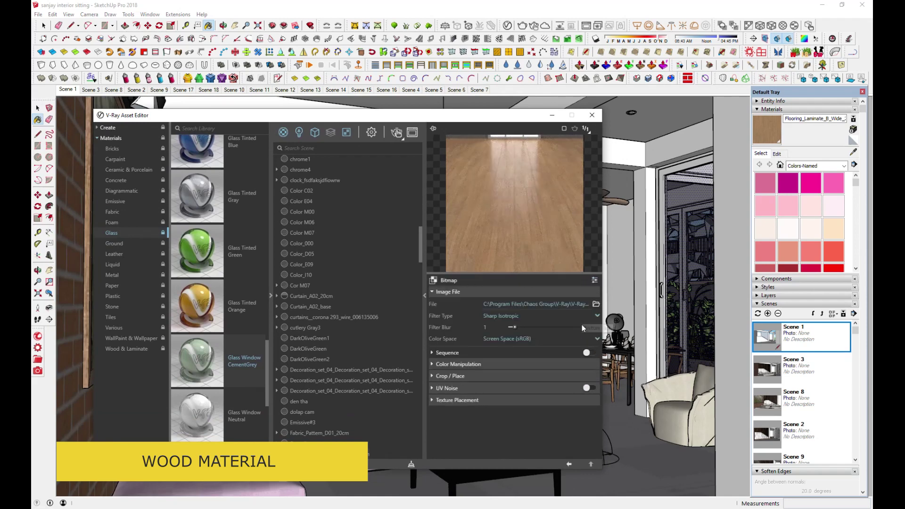
{"action": "left_click", "coordinate": [568, 465]}
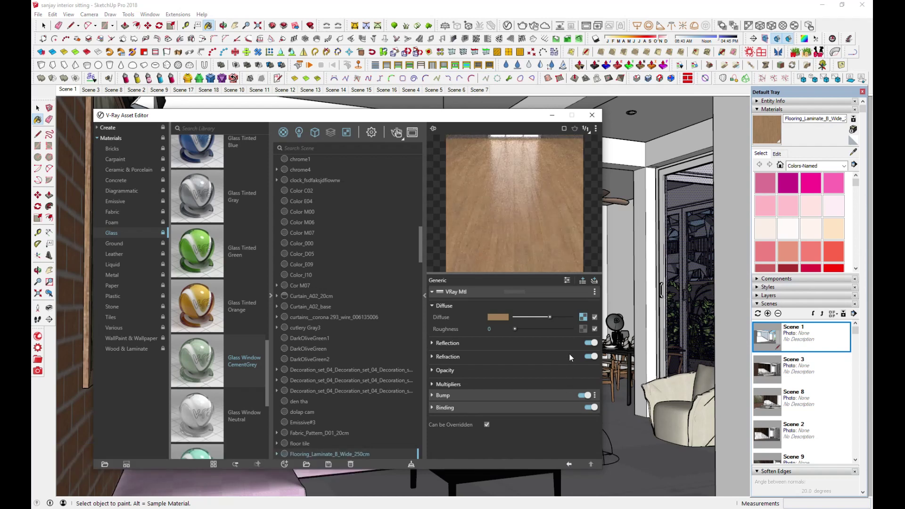
{"action": "left_click", "coordinate": [432, 292]}
{"action": "left_click", "coordinate": [434, 291]}
Step: Sample the floor lamp's black metal material and examine its VRay Mtl diffuse and reflection settings
{"action": "mouse_move", "coordinate": [492, 121]}
{"action": "left_mouse_down"}
{"action": "mouse_move", "coordinate": [453, 418]}
{"action": "mouse_move", "coordinate": [587, 207]}
{"action": "mouse_move", "coordinate": [618, 100]}
{"action": "mouse_move", "coordinate": [611, 103]}
{"action": "left_mouse_up"}
{"action": "left_click", "coordinate": [853, 152]}
{"action": "left_click", "coordinate": [199, 271]}
{"action": "left_click_drag", "start_coordinate": [637, 97], "coordinate": [560, 99]}
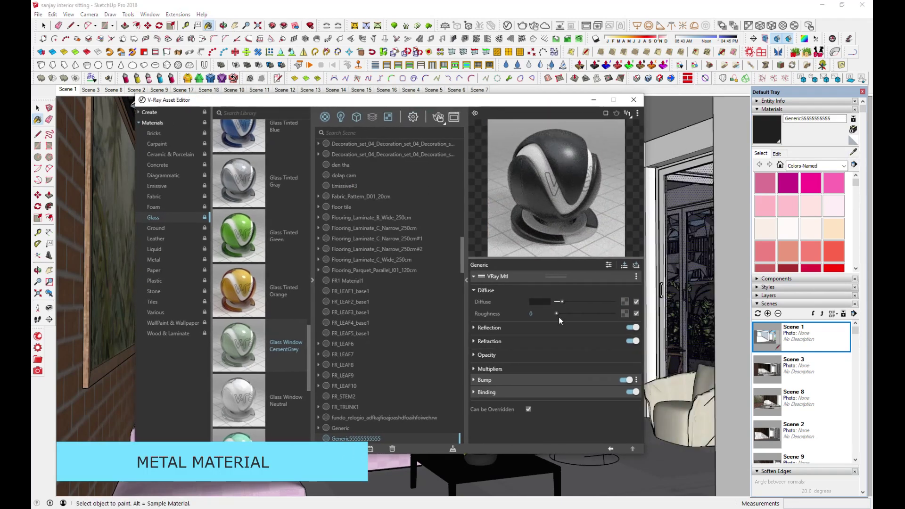
{"action": "left_click", "coordinate": [475, 330]}
Step: Sample the dining table's dark metal material to view its VRayBRDF parameters
{"action": "left_click_drag", "start_coordinate": [560, 107], "coordinate": [448, 122]}
{"action": "left_click", "coordinate": [853, 152]}
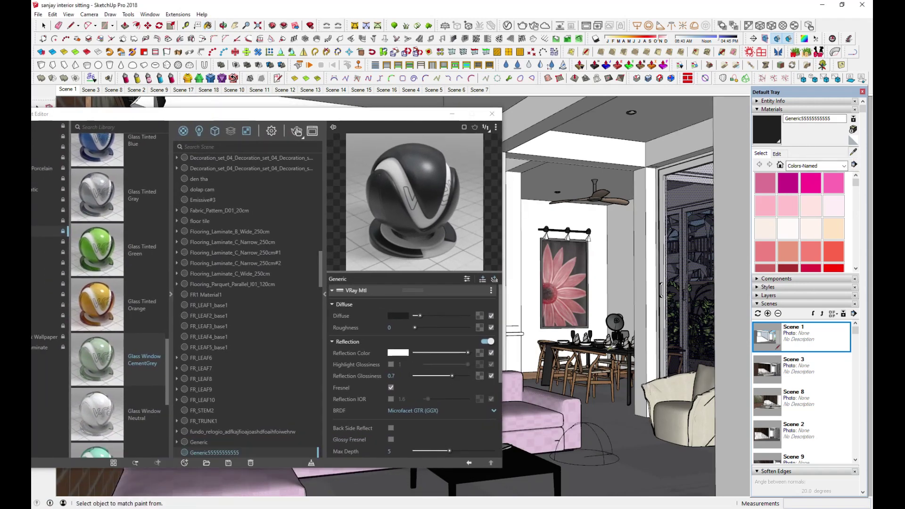
{"action": "left_click", "coordinate": [609, 349]}
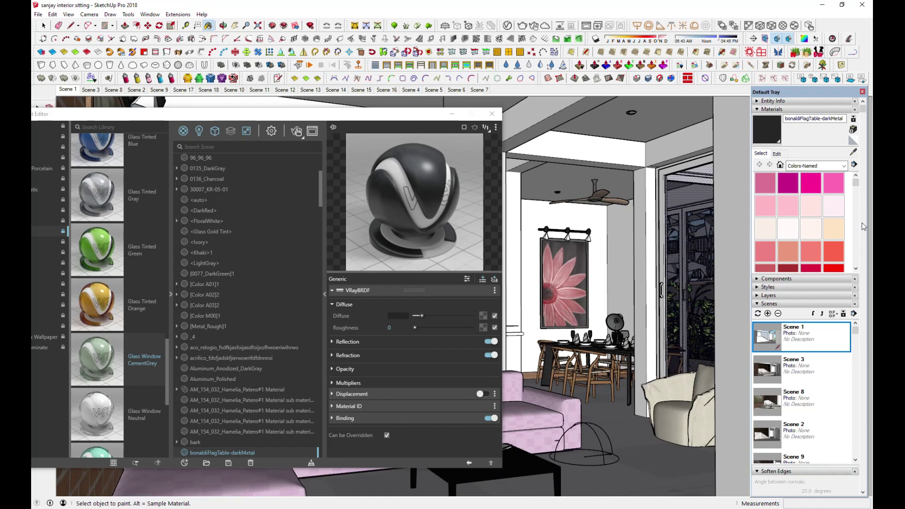
Step: Sample the dining chairs' wood material and view its Reflective Coat settings
{"action": "left_click", "coordinate": [852, 154]}
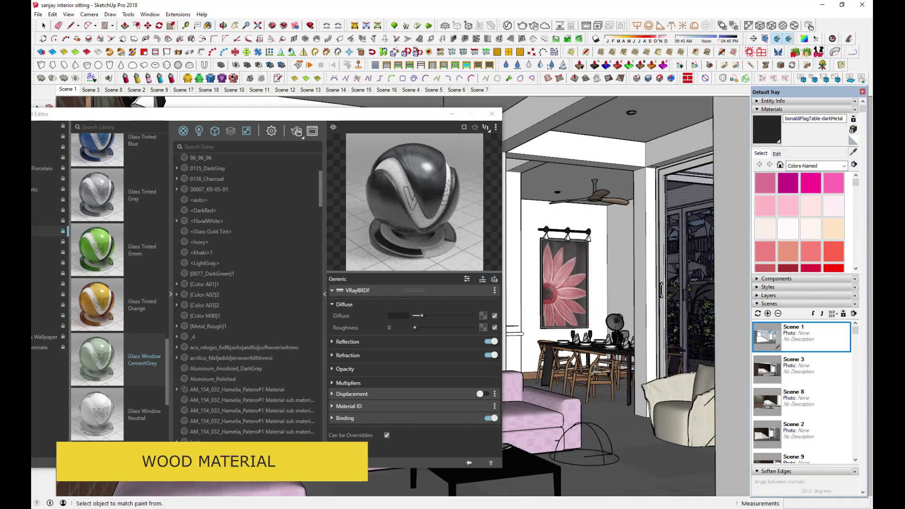
{"action": "left_click", "coordinate": [593, 373]}
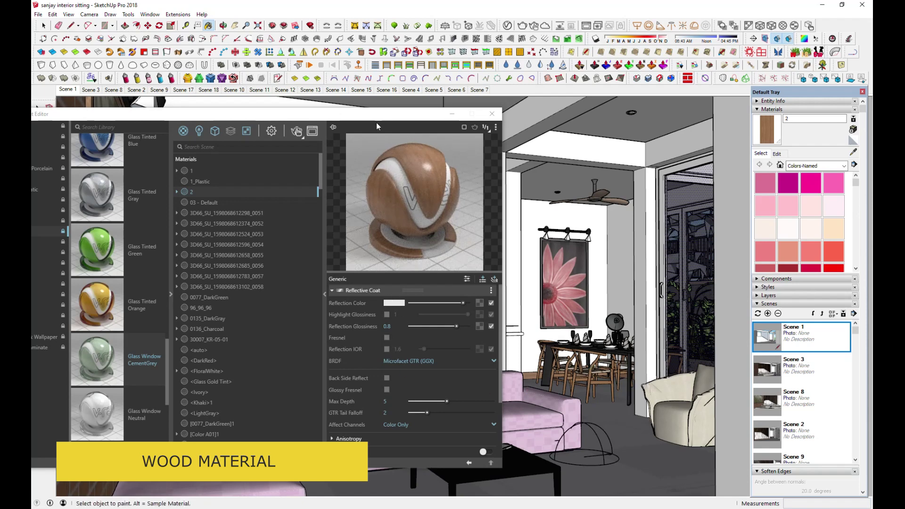
{"action": "left_click_drag", "start_coordinate": [369, 116], "coordinate": [489, 116]}
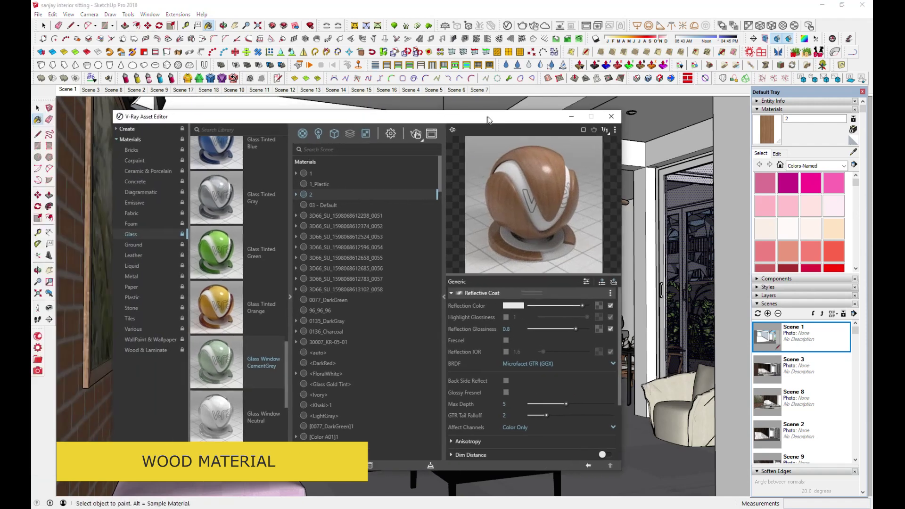
Step: List the scene's lights, select all objects using IES light 2112458_2103404_1725857, check them in the model, and reopen the V-Ray Asset Editor
{"action": "left_click", "coordinate": [320, 130]}
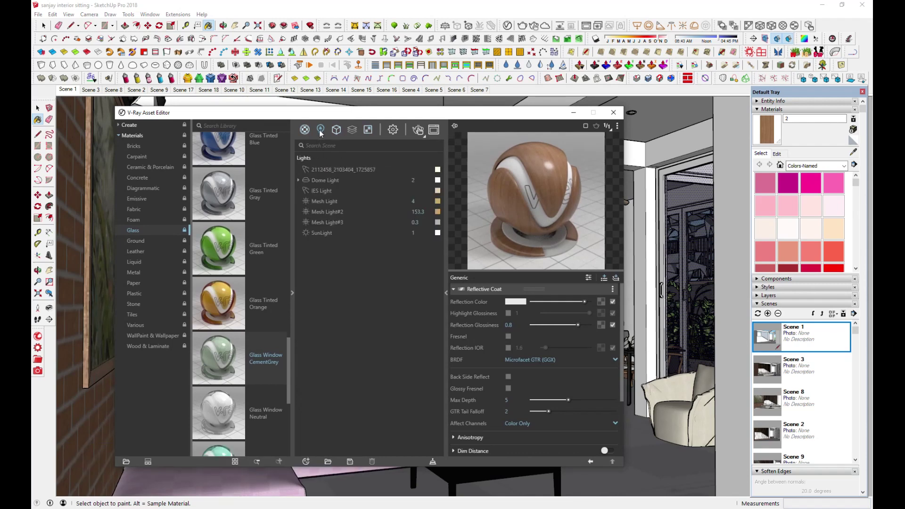
{"action": "left_click", "coordinate": [336, 168]}
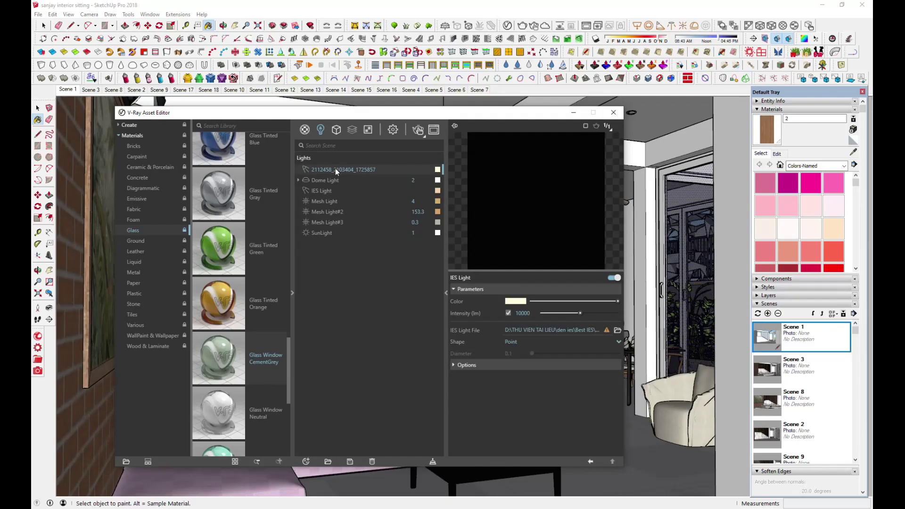
{"action": "right_click", "coordinate": [335, 168]}
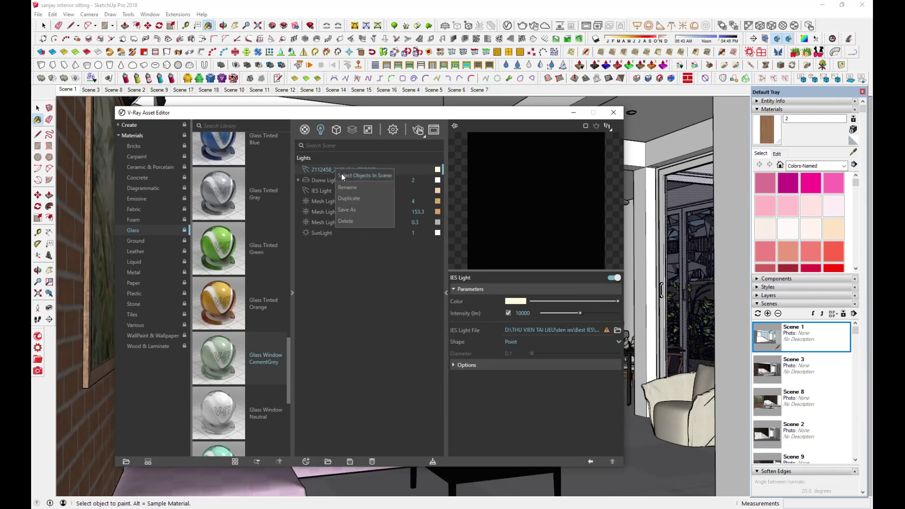
{"action": "left_click", "coordinate": [344, 174]}
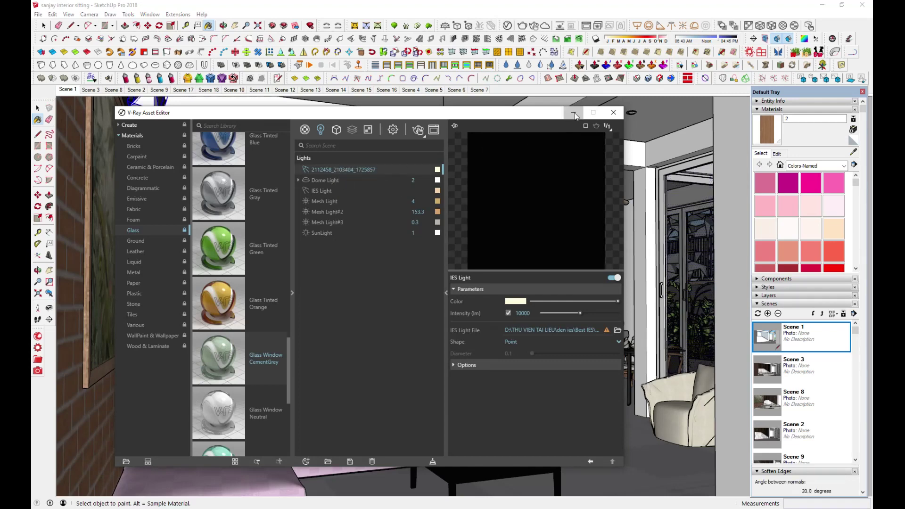
{"action": "left_click", "coordinate": [574, 113]}
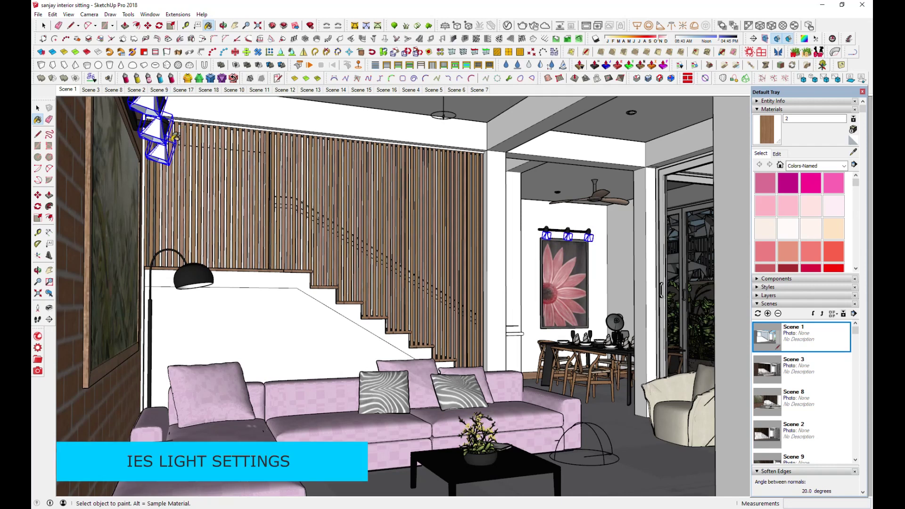
{"action": "left_click", "coordinate": [507, 25]}
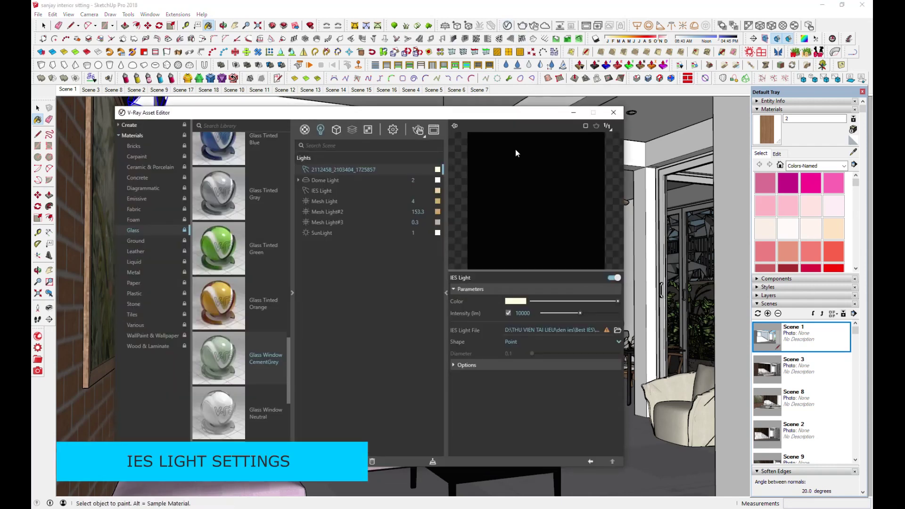
Step: Load Nice.IES from the Best IES 1 folder of the IES Collection on drive F as the selected light's IES file
{"action": "left_click", "coordinate": [617, 330]}
{"action": "scroll", "coordinate": [167, 325], "scroll_direction": "down", "scroll_amount": 2}
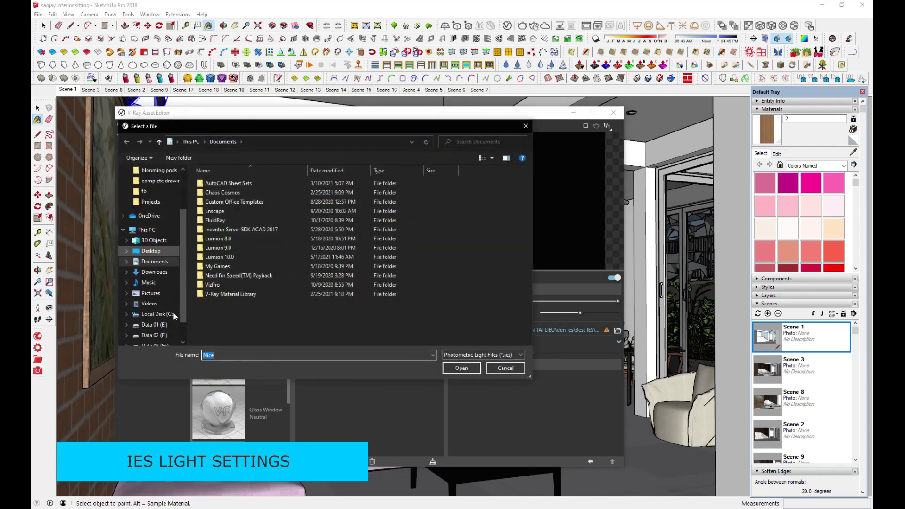
{"action": "left_click", "coordinate": [151, 325]}
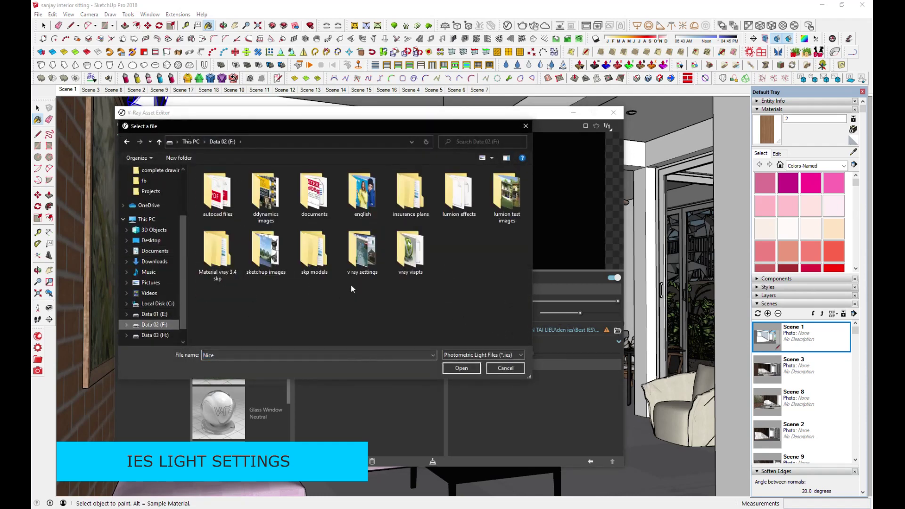
{"action": "double_click", "coordinate": [364, 251]}
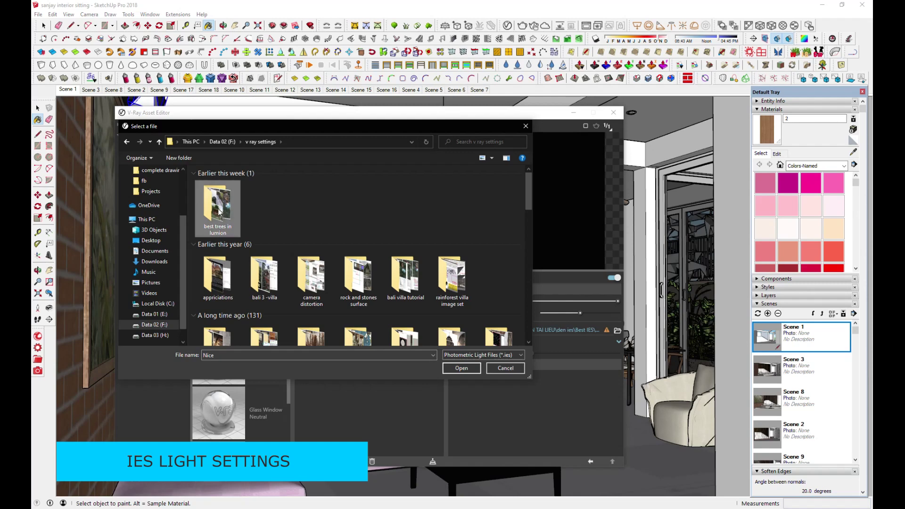
{"action": "scroll", "coordinate": [217, 209], "scroll_direction": "down", "scroll_amount": 5}
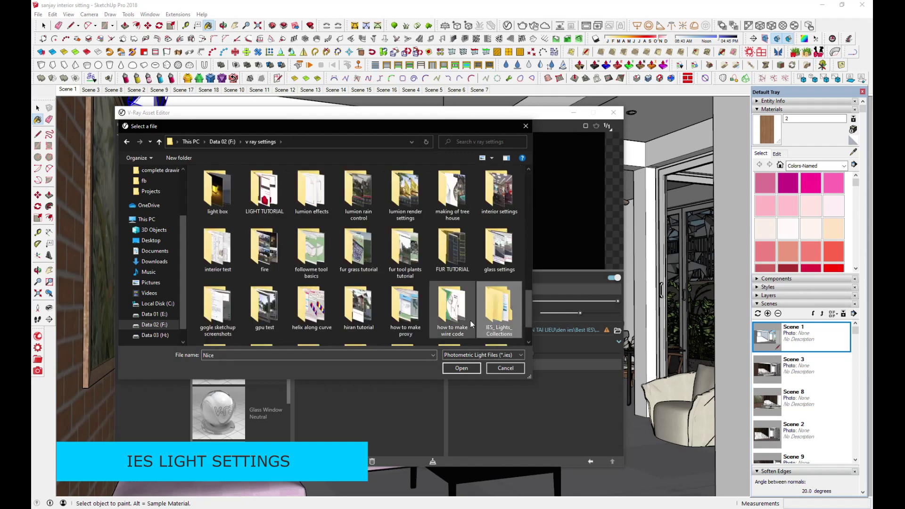
{"action": "double_click", "coordinate": [502, 309]}
{"action": "double_click", "coordinate": [216, 202]}
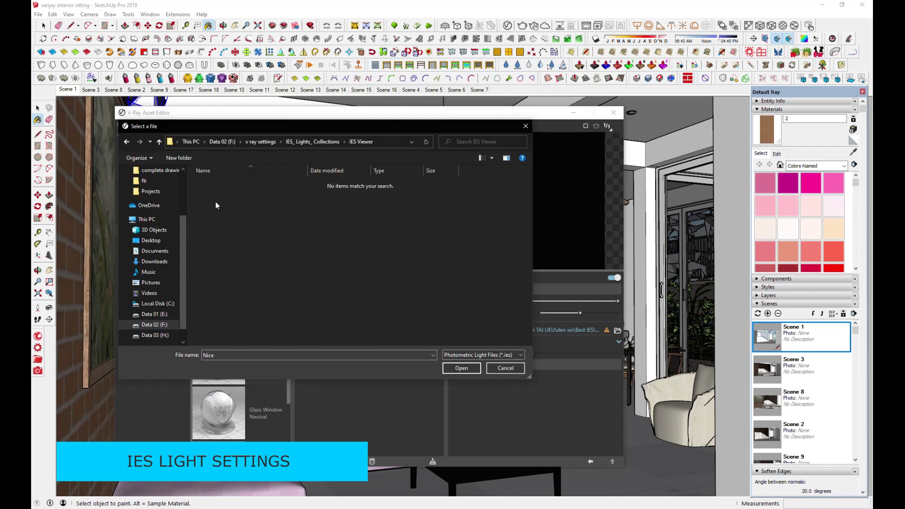
{"action": "left_click", "coordinate": [159, 141]}
{"action": "double_click", "coordinate": [230, 185]}
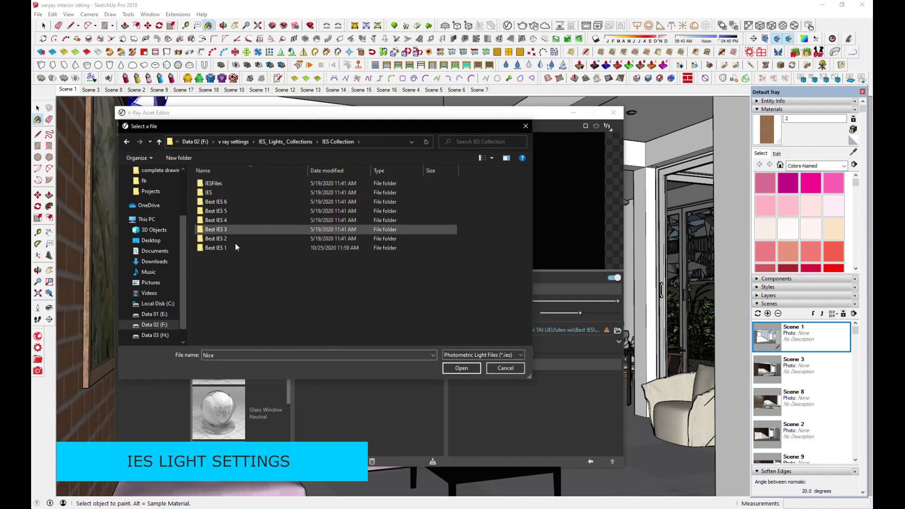
{"action": "double_click", "coordinate": [219, 246]}
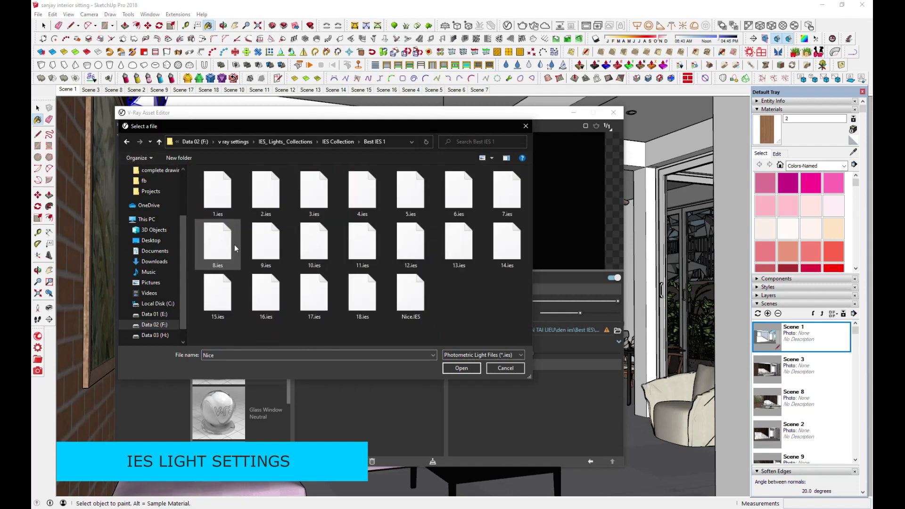
{"action": "double_click", "coordinate": [408, 298]}
Step: Lower the IES light's intensity to 5711 lm and bring its parameters and preview back into view
{"action": "mouse_move", "coordinate": [576, 314]}
{"action": "left_mouse_down"}
{"action": "mouse_move", "coordinate": [554, 313]}
{"action": "mouse_move", "coordinate": [566, 315]}
{"action": "left_mouse_up"}
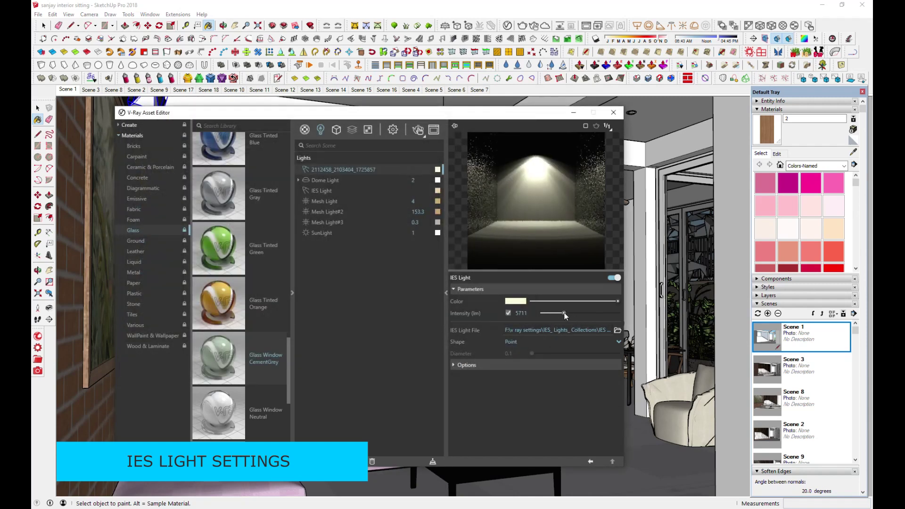
{"action": "left_click", "coordinate": [589, 461]}
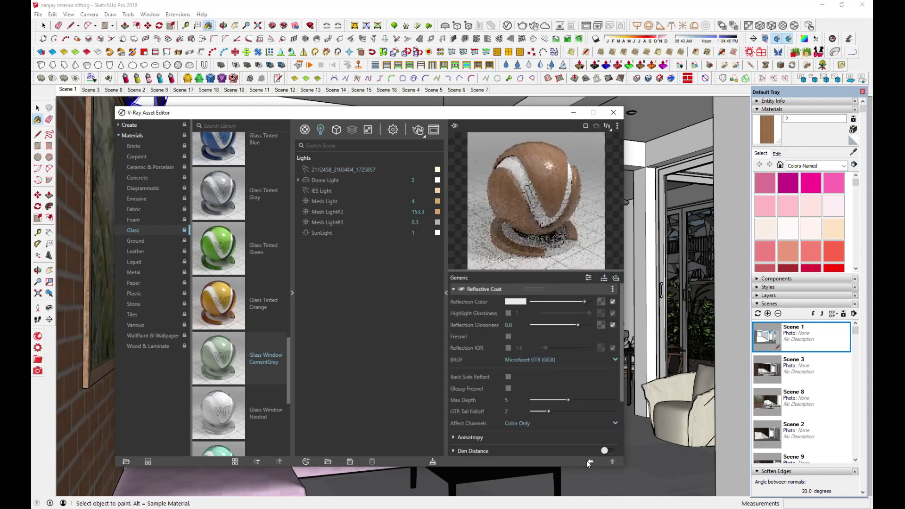
{"action": "left_click", "coordinate": [329, 171]}
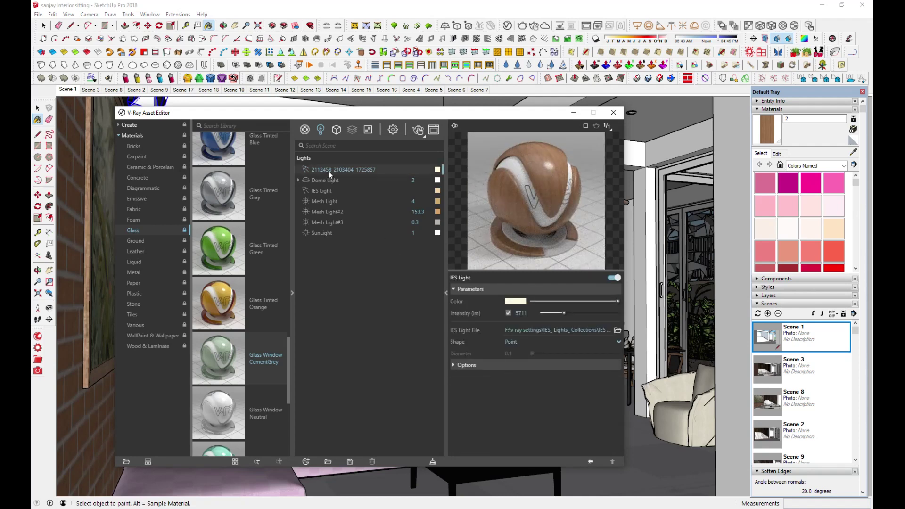
{"action": "left_click_drag", "start_coordinate": [285, 118], "coordinate": [343, 124]}
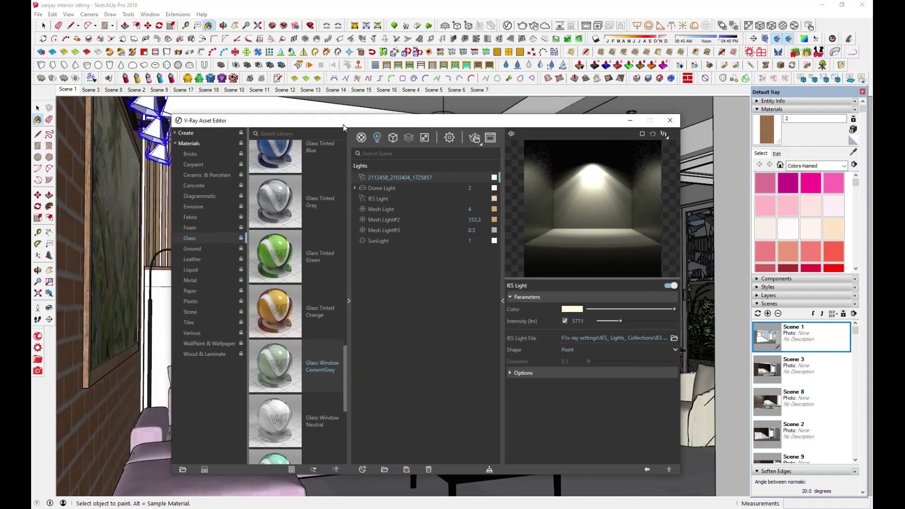
Step: Load 012-free-hdri-skies-com from the hdri-skies folder as the dome light's HDR texture bitmap
{"action": "left_click", "coordinate": [383, 189]}
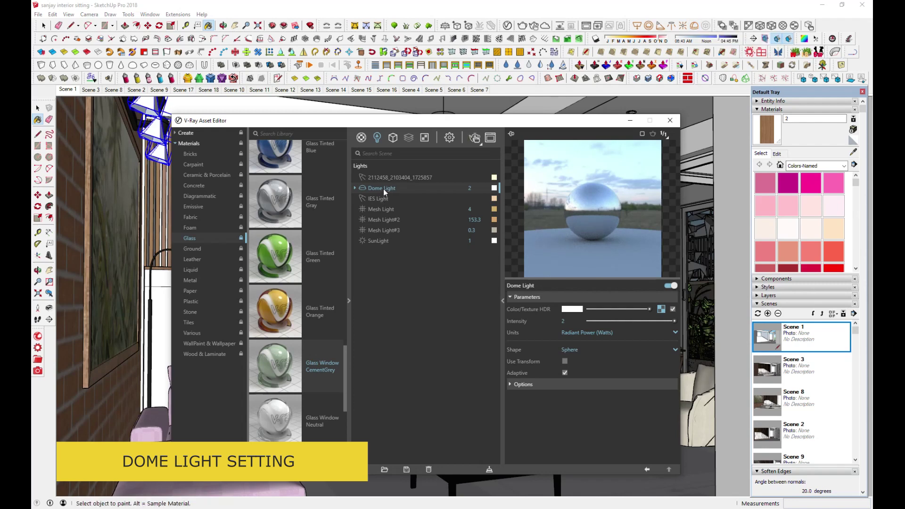
{"action": "left_click", "coordinate": [662, 310]}
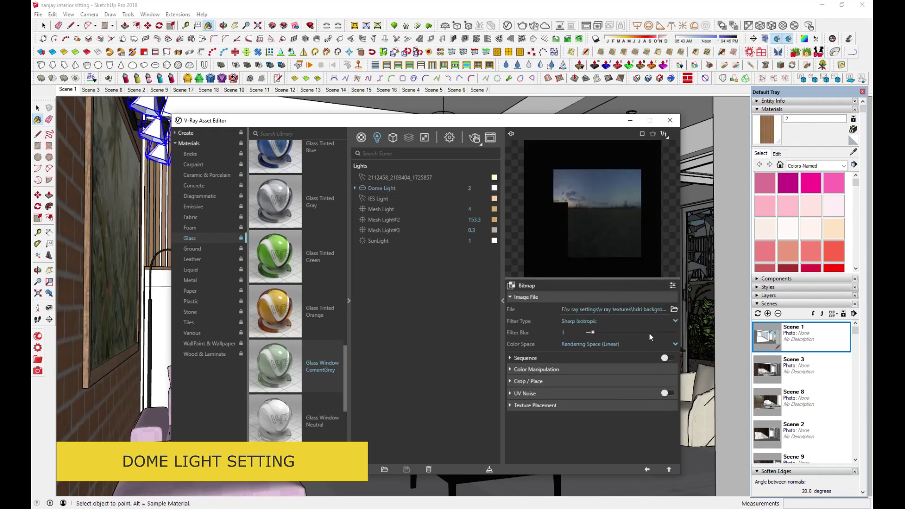
{"action": "left_click", "coordinate": [674, 309]}
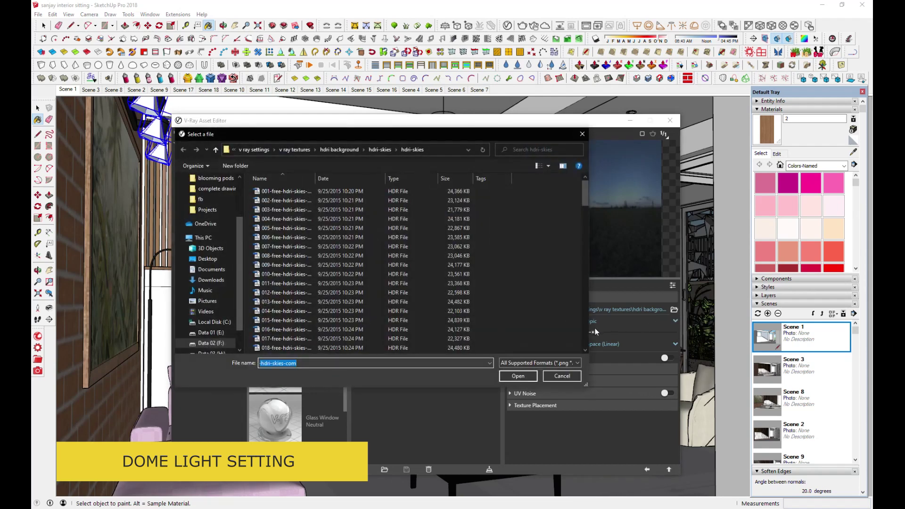
{"action": "left_click_drag", "start_coordinate": [584, 186], "coordinate": [581, 288]}
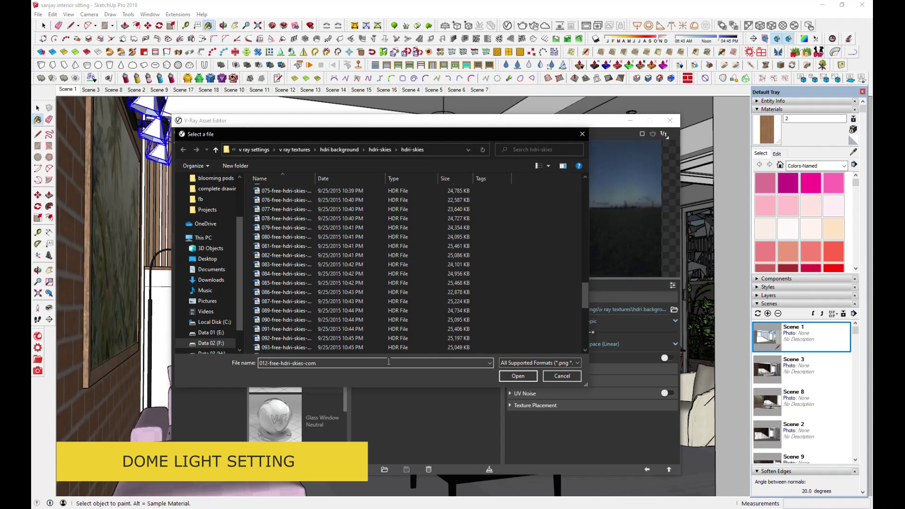
{"action": "left_click_drag", "start_coordinate": [584, 302], "coordinate": [581, 208]}
{"action": "left_click", "coordinate": [278, 189]}
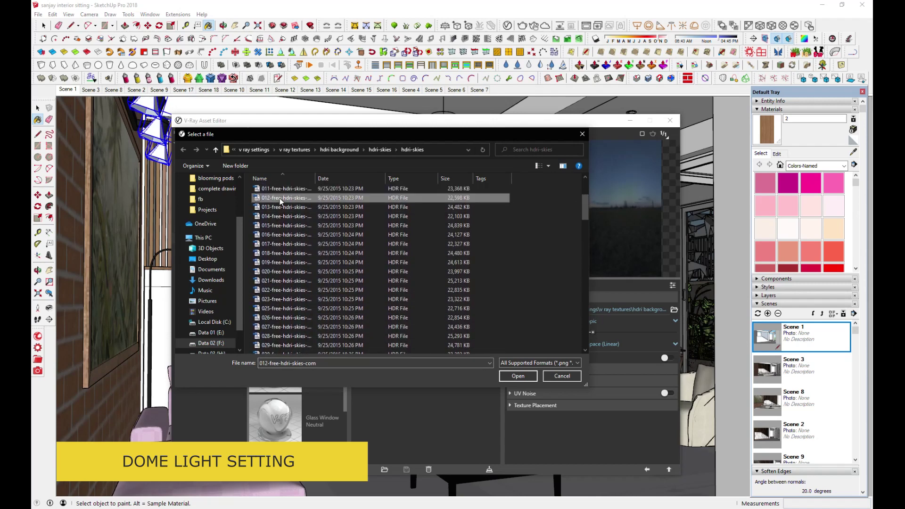
{"action": "left_click", "coordinate": [517, 376]}
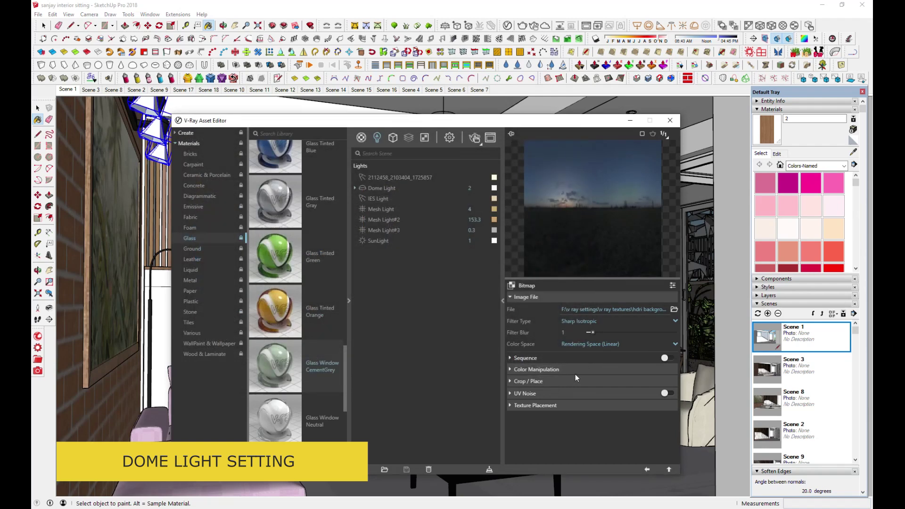
Step: Return to the dome light's parameters and review the unit options for its intensity
{"action": "left_click", "coordinate": [386, 188]}
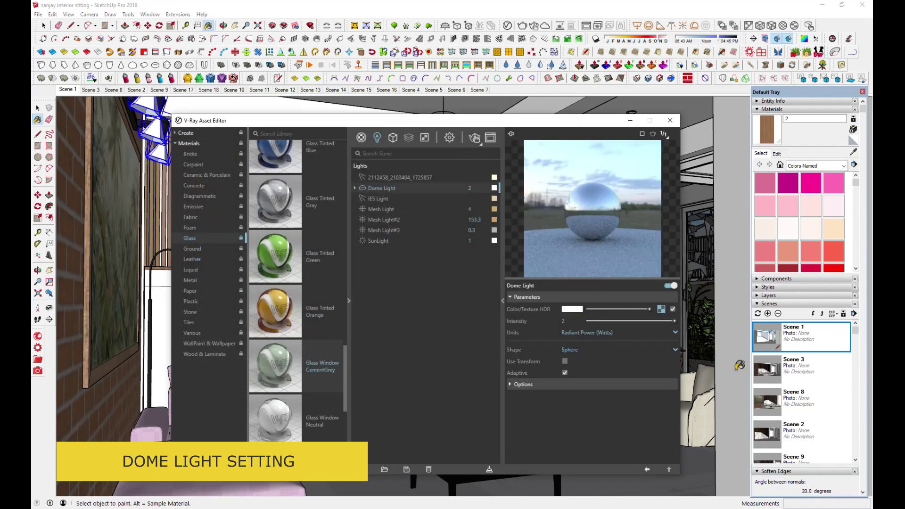
{"action": "left_click", "coordinate": [582, 332]}
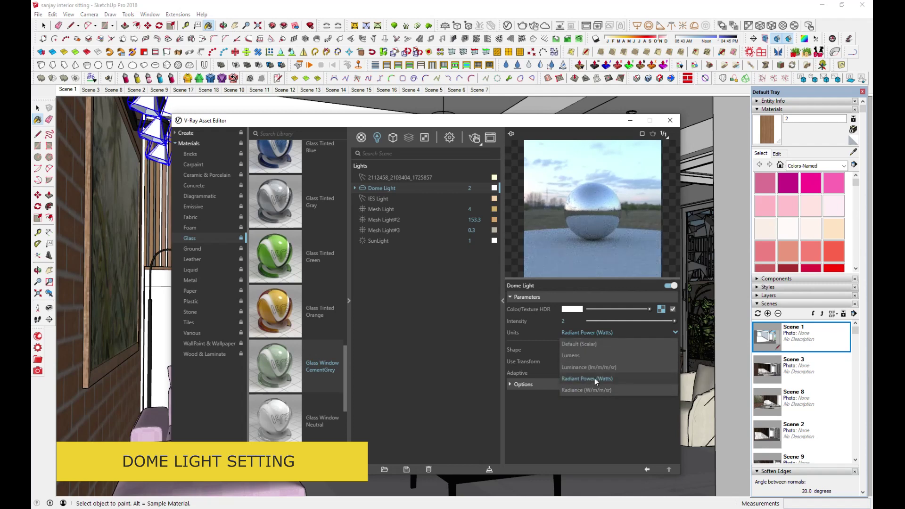
{"action": "left_click", "coordinate": [566, 349]}
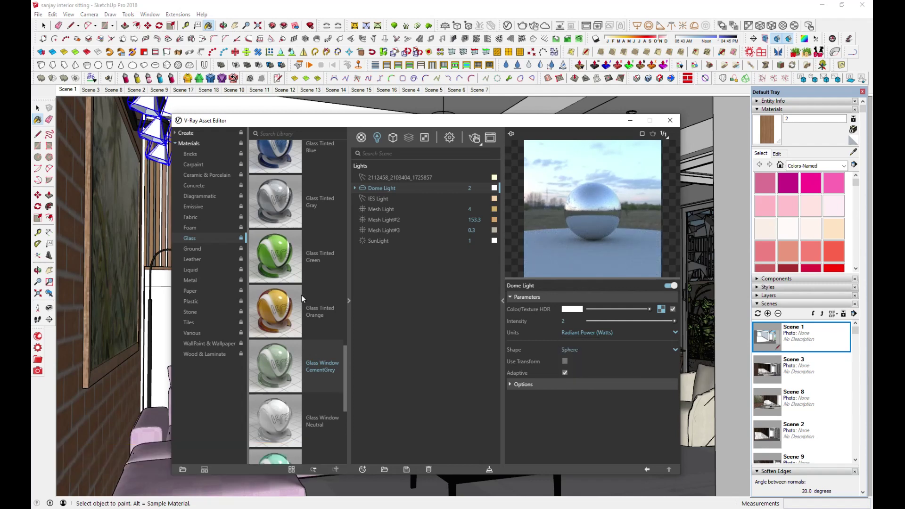
Step: Select all scene objects using IES Light and examine the selected ceiling spotlight in the model
{"action": "left_click", "coordinate": [383, 199]}
{"action": "right_click", "coordinate": [383, 199]}
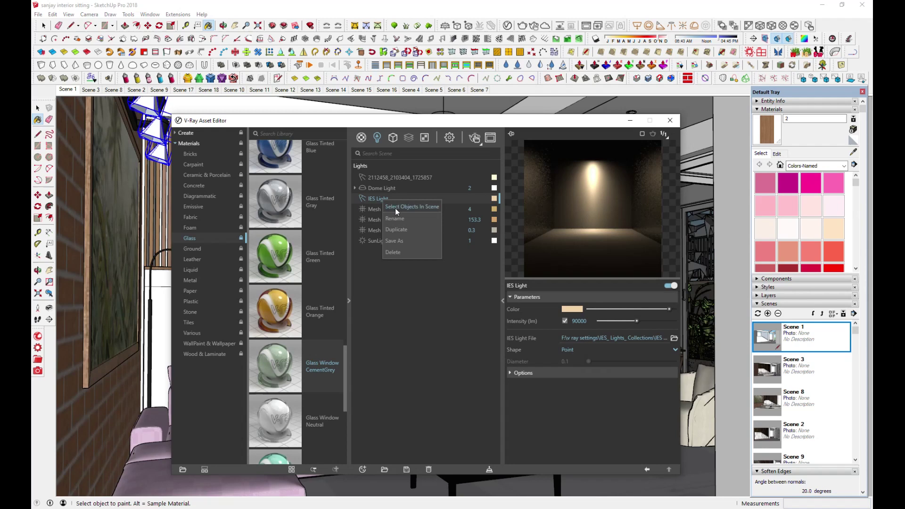
{"action": "left_click", "coordinate": [397, 206]}
{"action": "left_click_drag", "start_coordinate": [553, 125], "coordinate": [448, 483]}
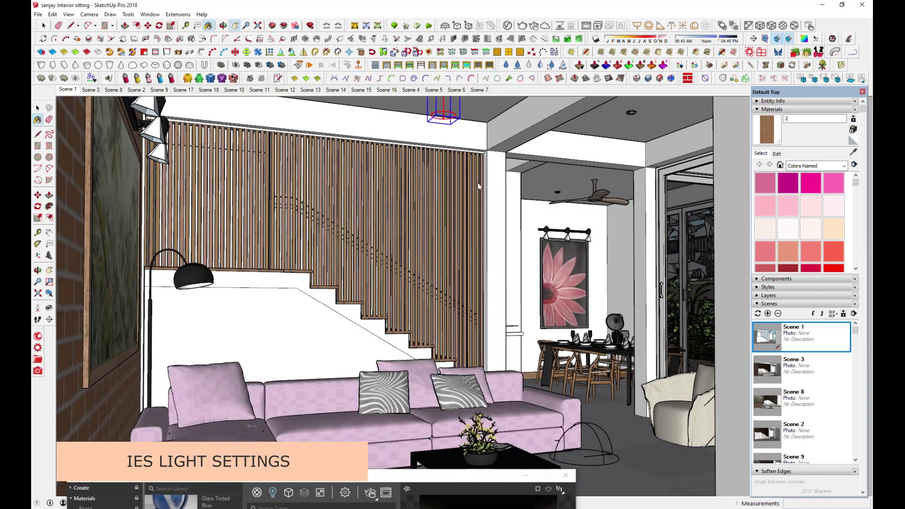
{"action": "middle_click_drag", "start_coordinate": [412, 295], "coordinate": [443, 272]}
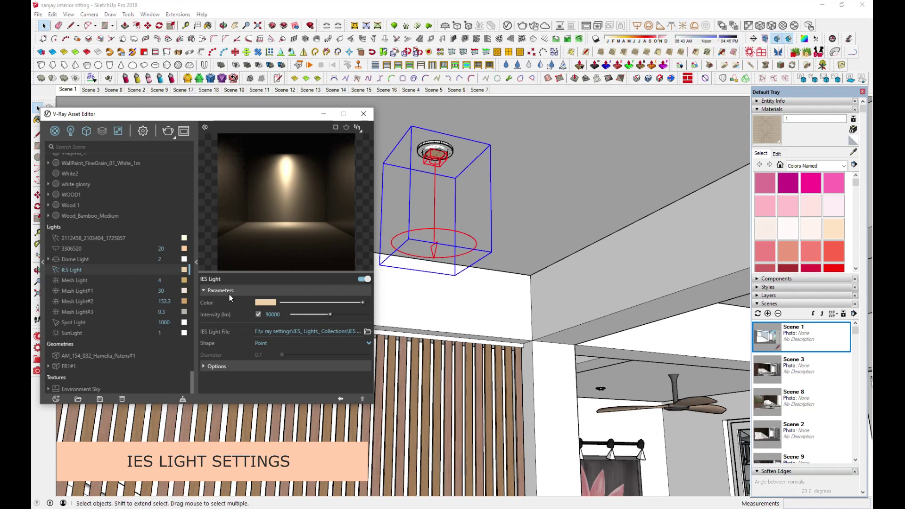
Step: Select all scene objects using Mesh Light and minimize the V-Ray Asset Editor
{"action": "left_click", "coordinate": [80, 281]}
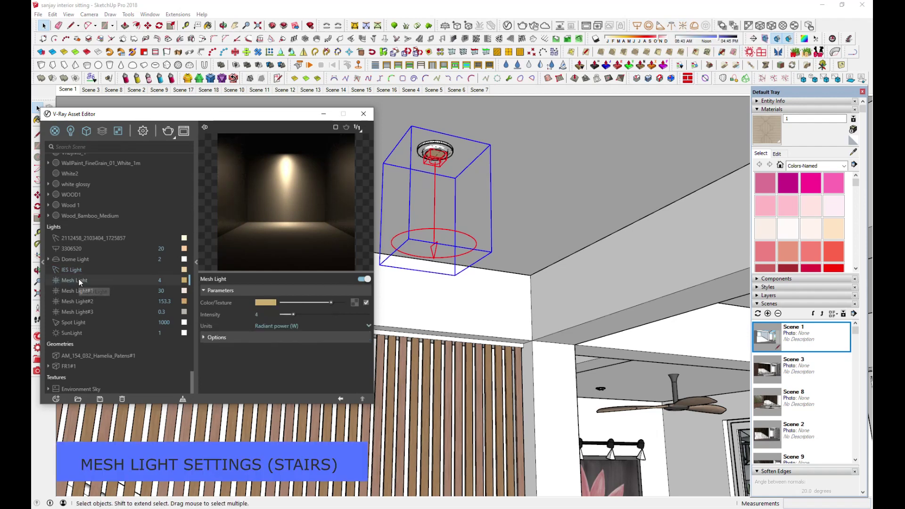
{"action": "right_click", "coordinate": [79, 281]}
{"action": "left_click", "coordinate": [95, 287]}
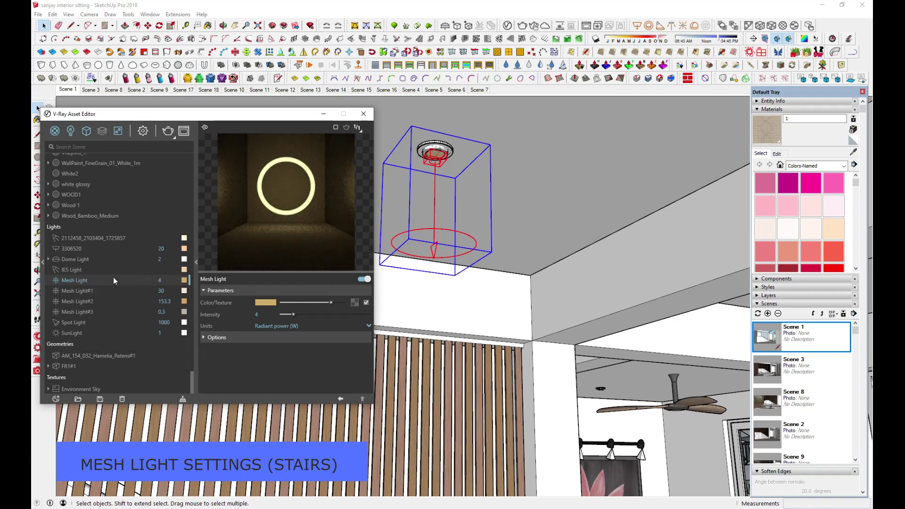
{"action": "left_click", "coordinate": [324, 113]}
Step: Find the selected mesh lights beside the stair treads and examine one wall fixture up close
{"action": "left_click", "coordinate": [235, 25]}
{"action": "left_click_drag", "start_coordinate": [420, 414], "coordinate": [519, 322]}
{"action": "scroll", "coordinate": [519, 322], "scroll_direction": "down", "scroll_amount": 4}
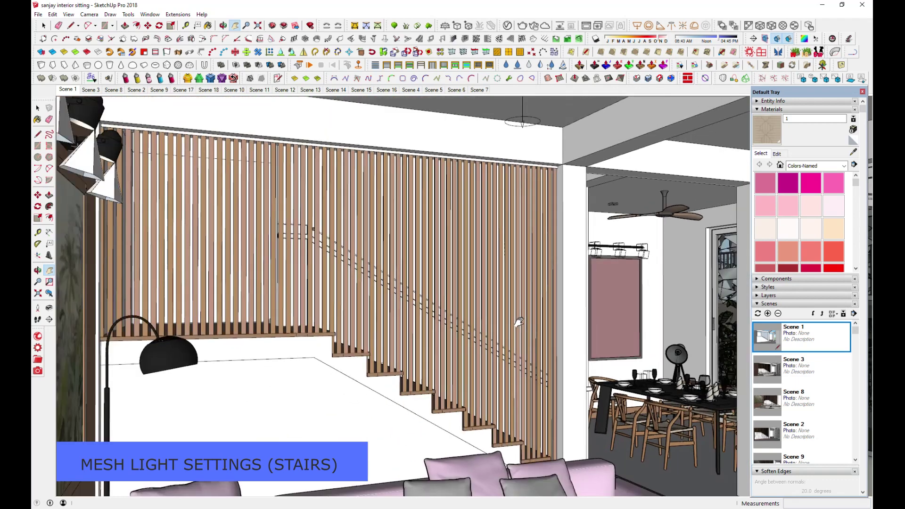
{"action": "scroll", "coordinate": [514, 385], "scroll_direction": "down", "scroll_amount": 3}
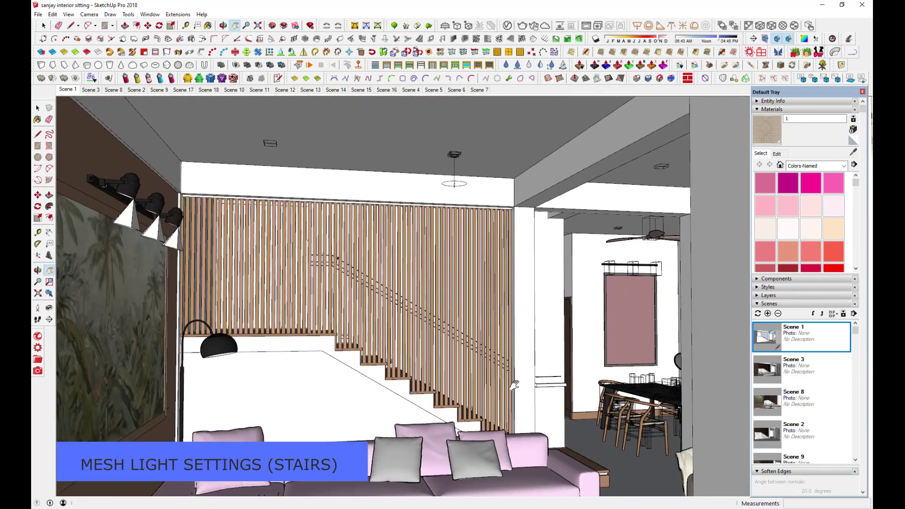
{"action": "left_click_drag", "start_coordinate": [515, 385], "coordinate": [514, 327]}
{"action": "middle_click_drag", "start_coordinate": [515, 346], "coordinate": [517, 353]}
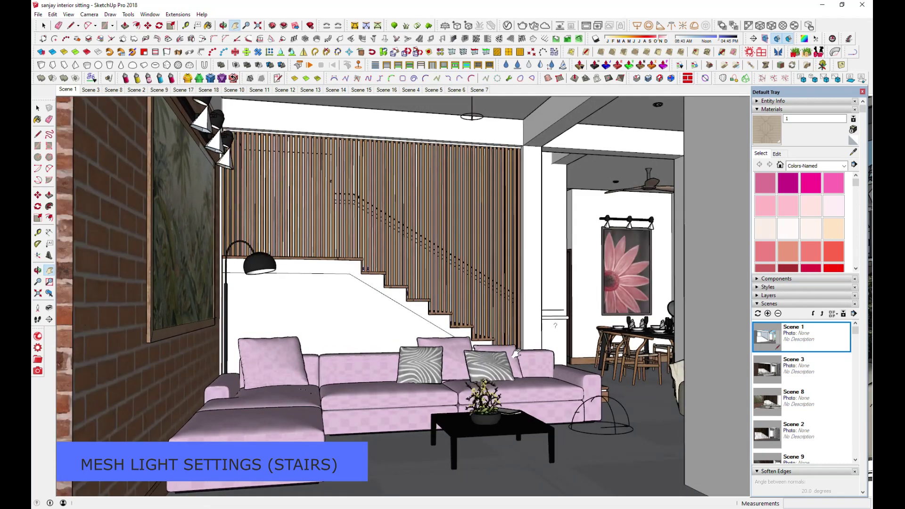
{"action": "scroll", "coordinate": [517, 353], "scroll_direction": "up", "scroll_amount": 5}
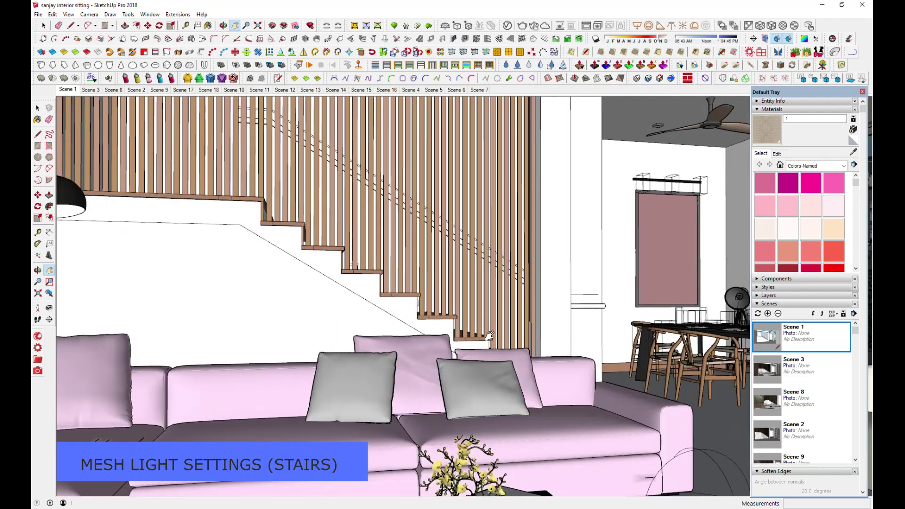
{"action": "mouse_move", "coordinate": [475, 343]}
{"action": "middle_mouse_down"}
{"action": "mouse_move", "coordinate": [219, 351]}
{"action": "mouse_move", "coordinate": [240, 349]}
{"action": "middle_mouse_up"}
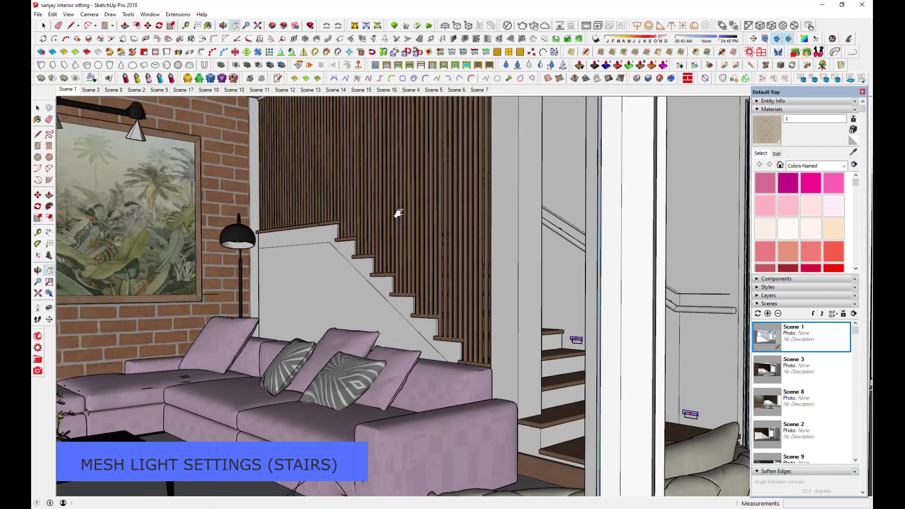
{"action": "scroll", "coordinate": [672, 391], "scroll_direction": "up", "scroll_amount": 6}
{"action": "scroll", "coordinate": [672, 391], "scroll_direction": "down", "scroll_amount": 8}
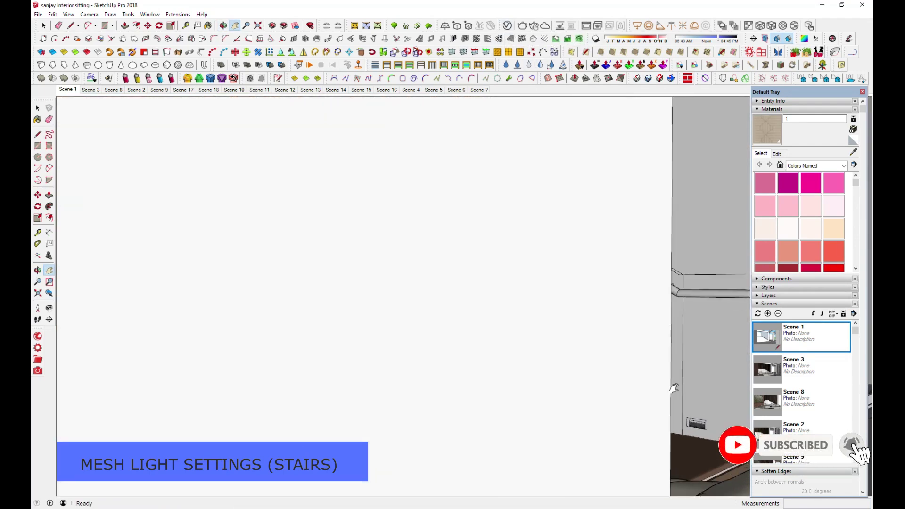
{"action": "scroll", "coordinate": [644, 402], "scroll_direction": "up", "scroll_amount": 10}
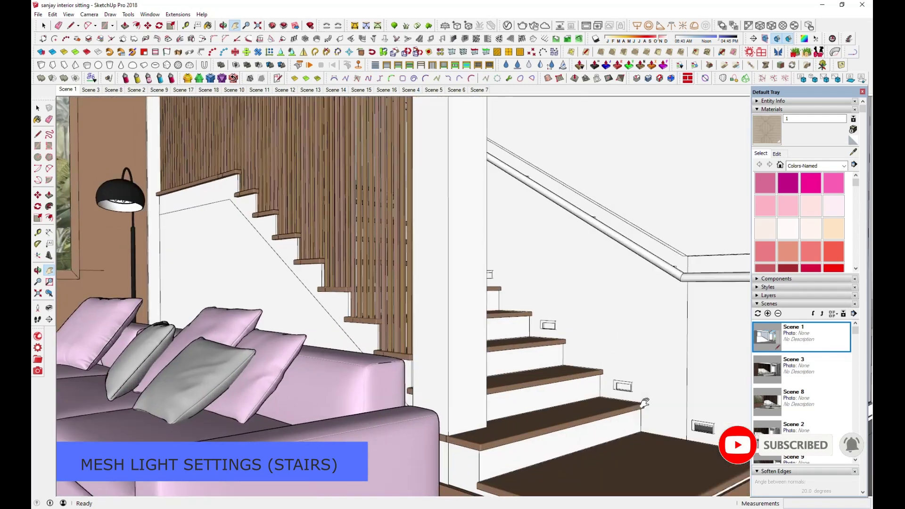
{"action": "scroll", "coordinate": [608, 351], "scroll_direction": "up", "scroll_amount": 5}
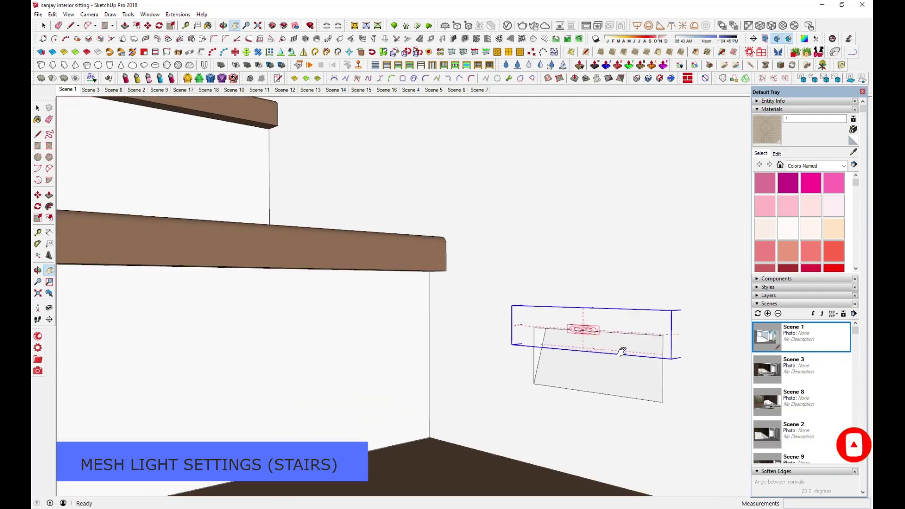
{"action": "middle_click_drag", "start_coordinate": [623, 347], "coordinate": [631, 294]}
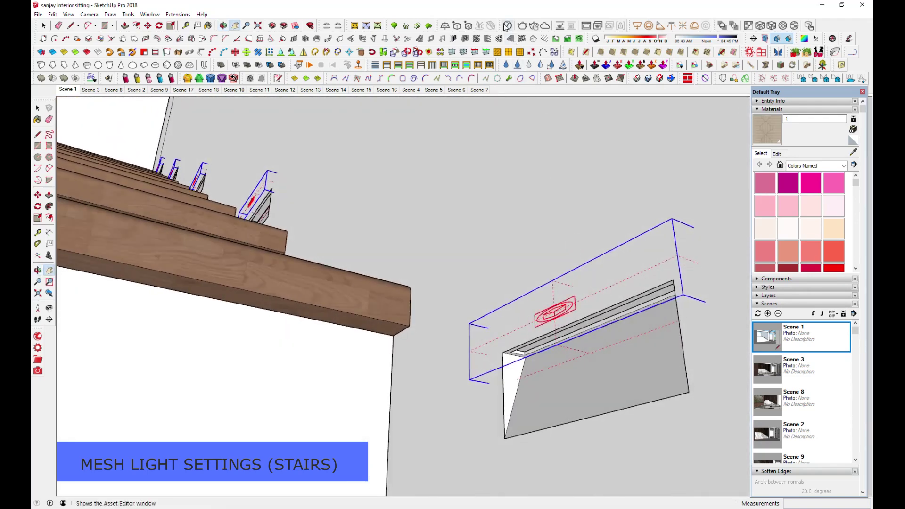
Step: Reopen the V-Ray Asset Editor and review the stair mesh light's Options settings and intensity unit choices
{"action": "left_click", "coordinate": [507, 25]}
{"action": "left_click", "coordinate": [216, 337]}
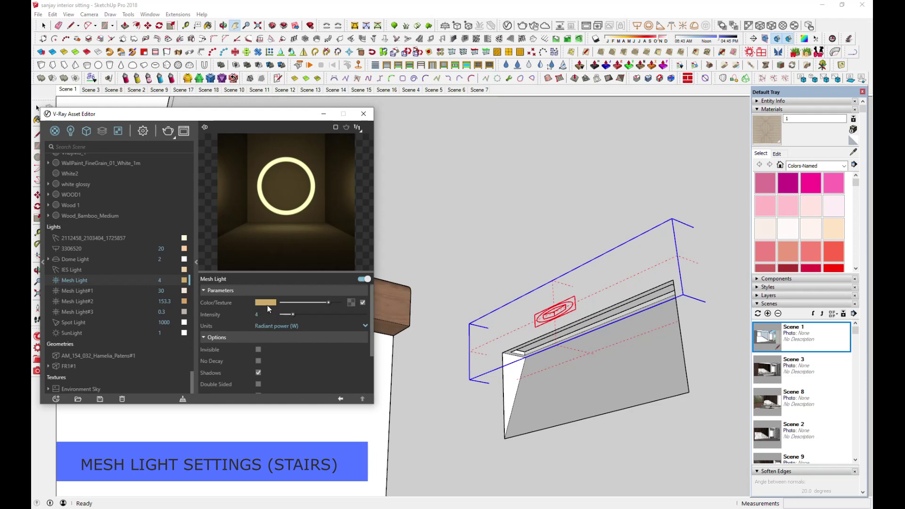
{"action": "left_click", "coordinate": [267, 327]}
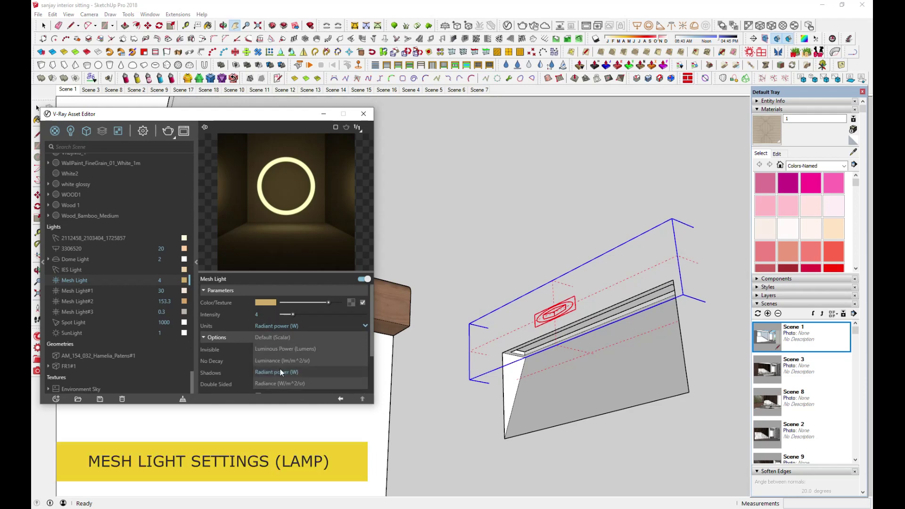
Step: Permanently delete the Mesh Light#1 asset from the scene's lights
{"action": "left_click", "coordinate": [90, 301]}
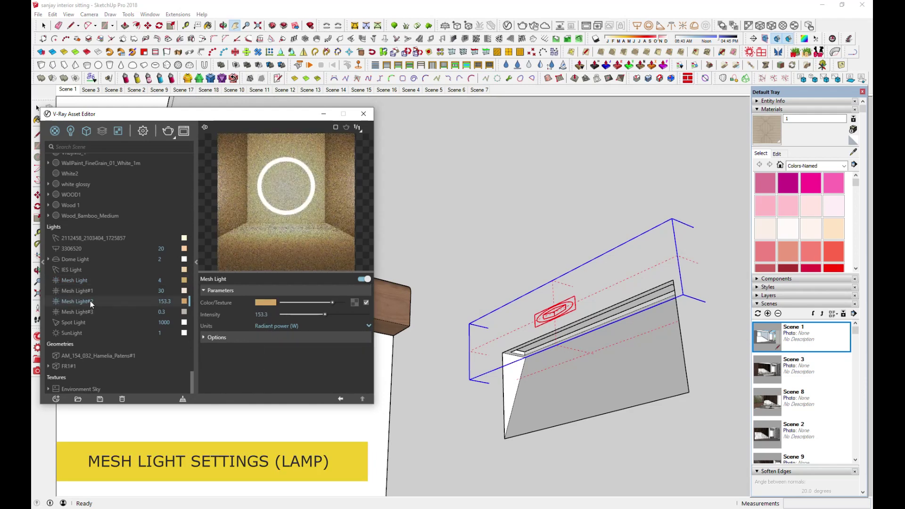
{"action": "left_click", "coordinate": [82, 290]}
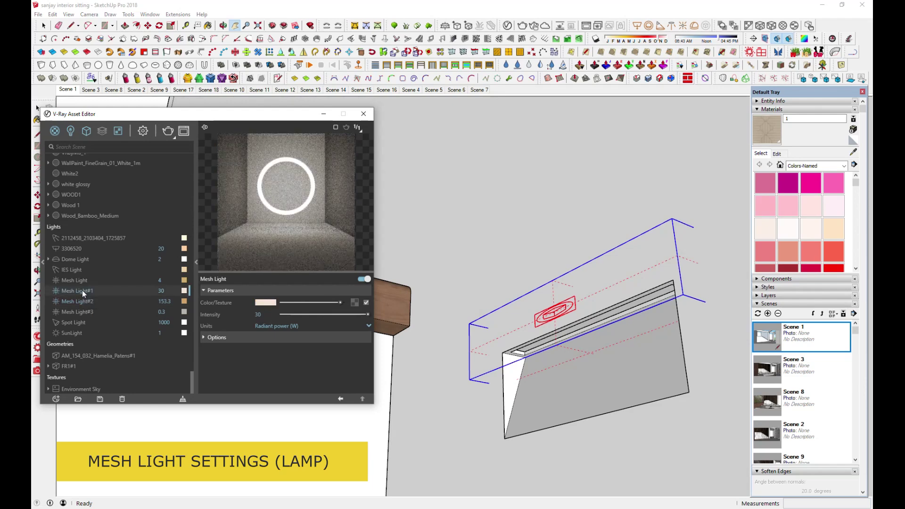
{"action": "key", "text": "Delete"}
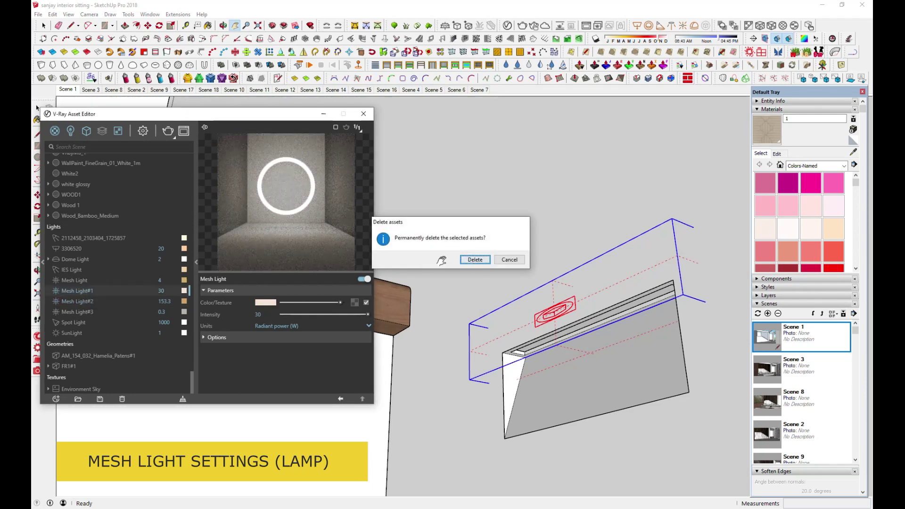
{"action": "key", "text": "Return"}
Step: Select all scene objects using Mesh Light#2 and move the V-Ray Asset Editor out of the way
{"action": "left_click", "coordinate": [86, 303]}
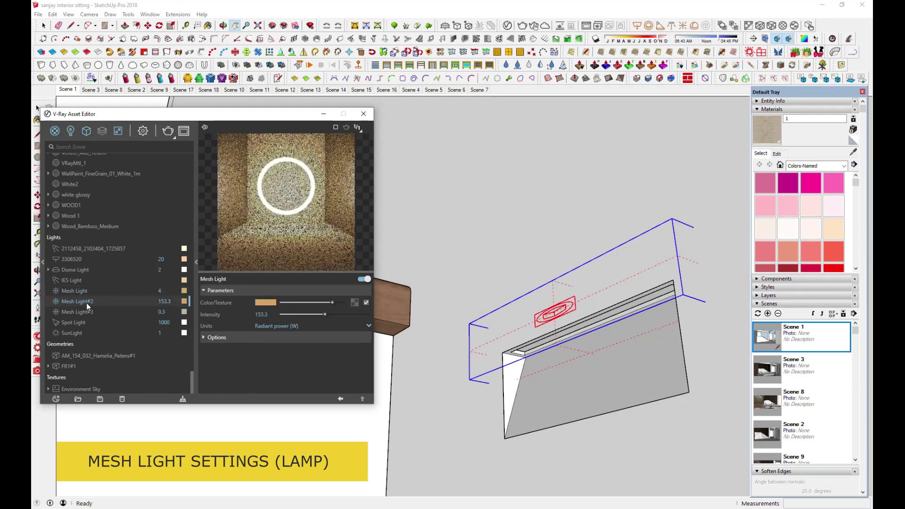
{"action": "right_click", "coordinate": [87, 303]}
{"action": "left_click", "coordinate": [102, 310]}
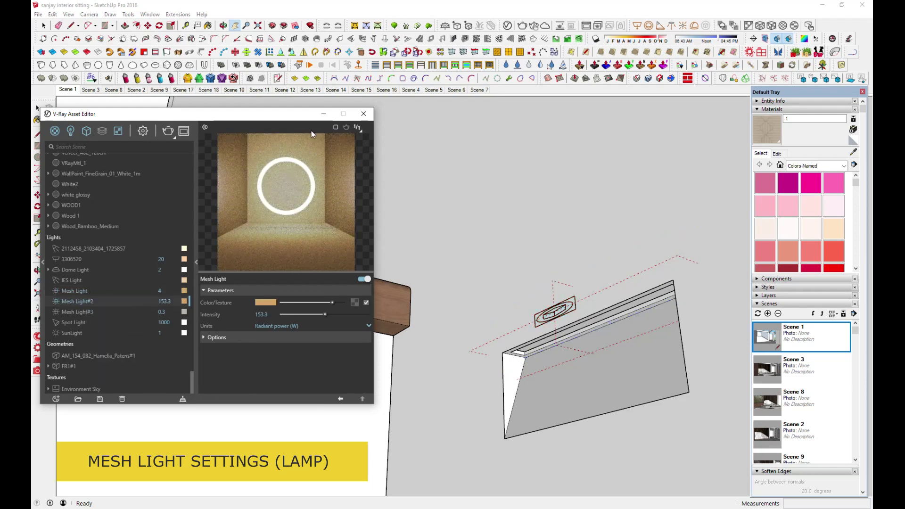
{"action": "left_click_drag", "start_coordinate": [315, 113], "coordinate": [324, 159]}
Step: Restore the Scene 1 view and examine the selected mesh light around the arc lamp's bulb
{"action": "middle_click_drag", "start_coordinate": [594, 377], "coordinate": [561, 398]}
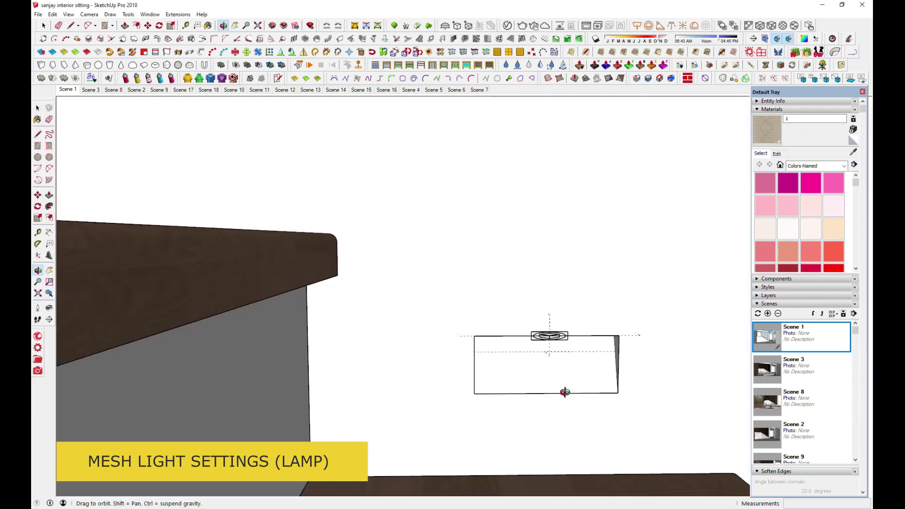
{"action": "scroll", "coordinate": [551, 429], "scroll_direction": "down", "scroll_amount": 1}
{"action": "scroll", "coordinate": [626, 372], "scroll_direction": "down", "scroll_amount": 6}
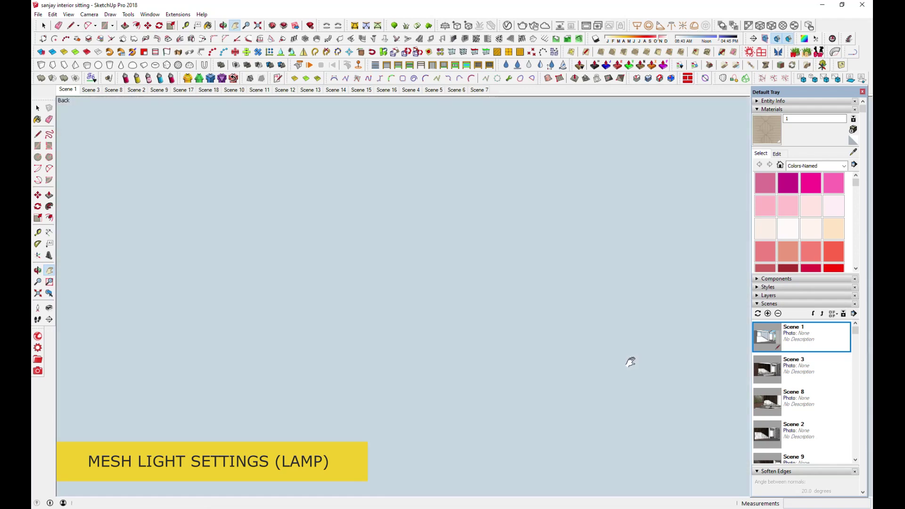
{"action": "left_click", "coordinate": [74, 93]}
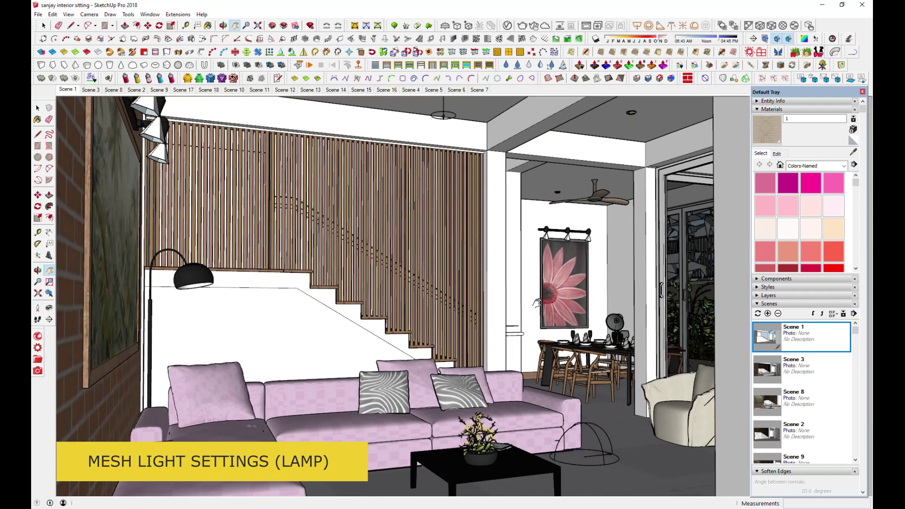
{"action": "middle_click_drag", "start_coordinate": [496, 297], "coordinate": [208, 160]}
{"action": "scroll", "coordinate": [206, 283], "scroll_direction": "up", "scroll_amount": 9}
{"action": "scroll", "coordinate": [194, 188], "scroll_direction": "up", "scroll_amount": 4}
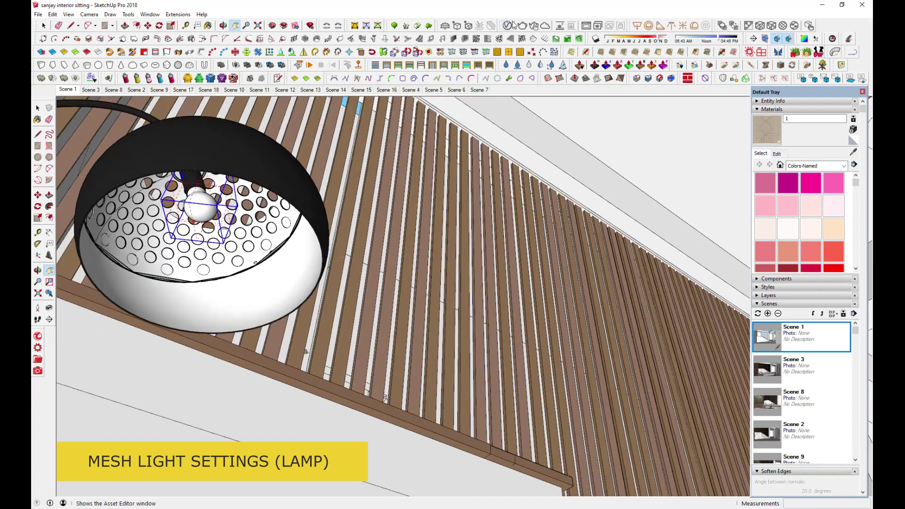
Step: Reopen the V-Ray Asset Editor beside the lamp and expand Mesh Light#2's Options settings
{"action": "left_click", "coordinate": [508, 25]}
{"action": "left_click_drag", "start_coordinate": [272, 128], "coordinate": [576, 133]}
{"action": "left_click", "coordinate": [518, 340]}
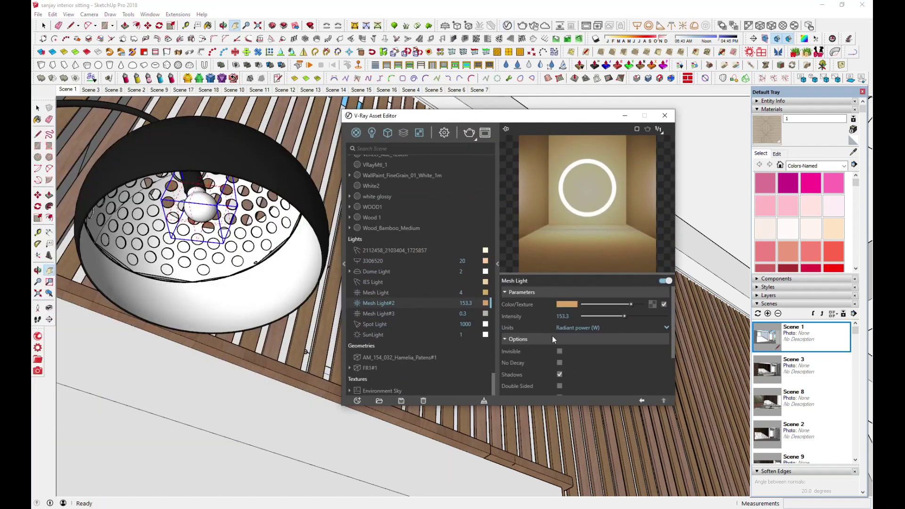
Step: Select all scene objects using Mesh Light#3 and get the V-Ray Asset Editor out of the way
{"action": "left_click", "coordinate": [386, 314]}
{"action": "right_click", "coordinate": [386, 314]}
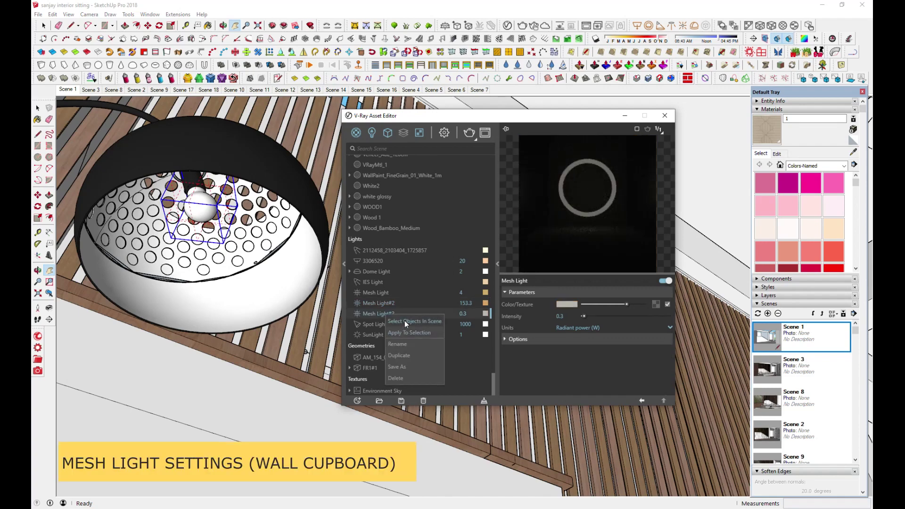
{"action": "left_click", "coordinate": [405, 324]}
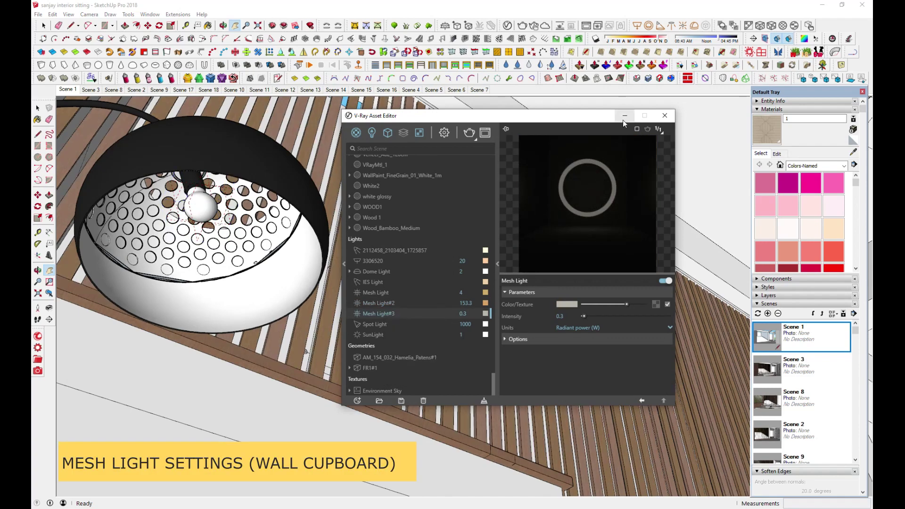
{"action": "left_click", "coordinate": [625, 116]}
Step: Examine the selected mesh lights under the wall cupboard's shelves, first up close and as a whole
{"action": "mouse_move", "coordinate": [551, 302]}
{"action": "middle_mouse_down"}
{"action": "mouse_move", "coordinate": [490, 462]}
{"action": "mouse_move", "coordinate": [378, 406]}
{"action": "middle_mouse_up"}
{"action": "scroll", "coordinate": [460, 345], "scroll_direction": "down", "scroll_amount": 5}
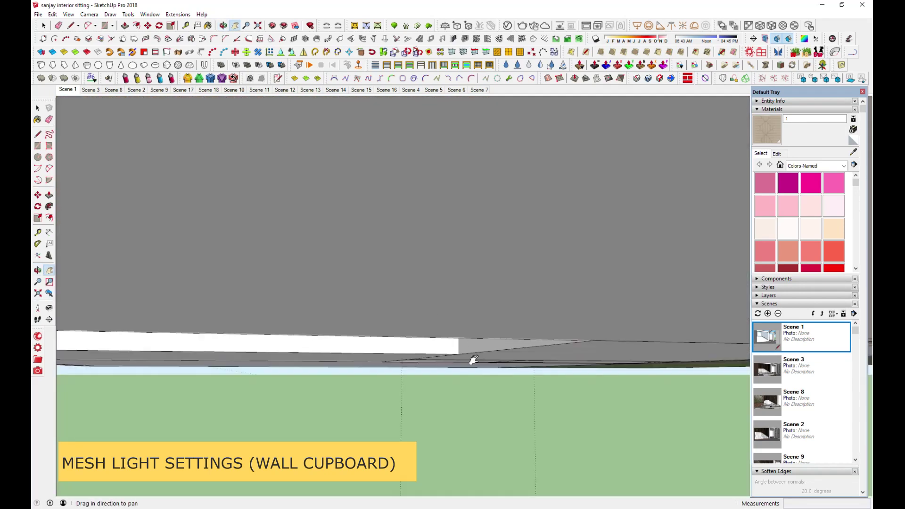
{"action": "left_click_drag", "start_coordinate": [468, 329], "coordinate": [437, 460]}
{"action": "mouse_move", "coordinate": [509, 343]}
{"action": "left_mouse_down"}
{"action": "mouse_move", "coordinate": [503, 367]}
{"action": "mouse_move", "coordinate": [486, 336]}
{"action": "left_mouse_up"}
{"action": "scroll", "coordinate": [507, 178], "scroll_direction": "up", "scroll_amount": 5}
{"action": "left_click_drag", "start_coordinate": [507, 178], "coordinate": [431, 220]}
{"action": "middle_click_drag", "start_coordinate": [430, 220], "coordinate": [203, 334]}
{"action": "scroll", "coordinate": [281, 318], "scroll_direction": "up", "scroll_amount": 4}
{"action": "left_click_drag", "start_coordinate": [250, 325], "coordinate": [360, 265]}
{"action": "scroll", "coordinate": [449, 262], "scroll_direction": "up", "scroll_amount": 5}
{"action": "mouse_move", "coordinate": [449, 262]}
{"action": "middle_mouse_down"}
{"action": "mouse_move", "coordinate": [289, 293]}
{"action": "mouse_move", "coordinate": [80, 295]}
{"action": "mouse_move", "coordinate": [303, 277]}
{"action": "mouse_move", "coordinate": [342, 257]}
{"action": "middle_mouse_up"}
{"action": "scroll", "coordinate": [342, 257], "scroll_direction": "down", "scroll_amount": 3}
{"action": "scroll", "coordinate": [452, 282], "scroll_direction": "up", "scroll_amount": 6}
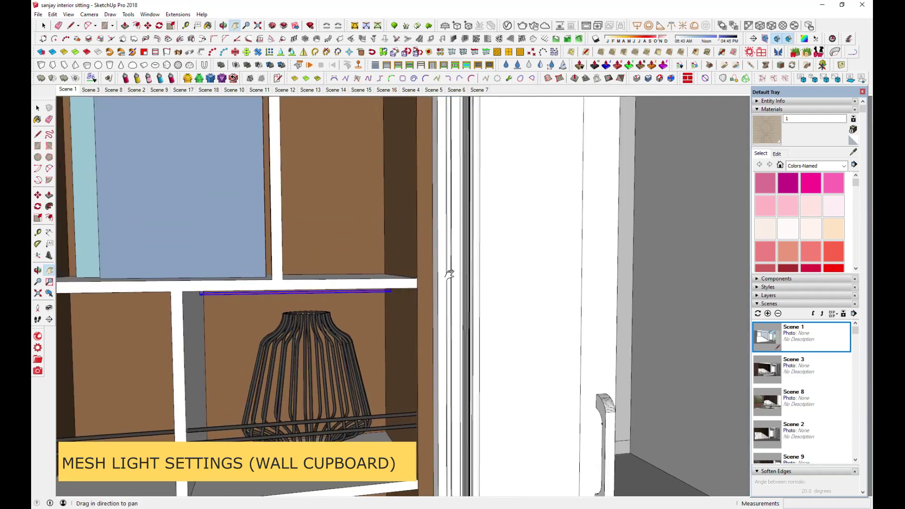
{"action": "mouse_move", "coordinate": [400, 293]}
{"action": "middle_mouse_down"}
{"action": "mouse_move", "coordinate": [448, 265]}
{"action": "mouse_move", "coordinate": [467, 313]}
{"action": "mouse_move", "coordinate": [415, 326]}
{"action": "mouse_move", "coordinate": [384, 381]}
{"action": "middle_mouse_up"}
{"action": "scroll", "coordinate": [466, 313], "scroll_direction": "down", "scroll_amount": 3}
{"action": "scroll", "coordinate": [384, 381], "scroll_direction": "down", "scroll_amount": 1}
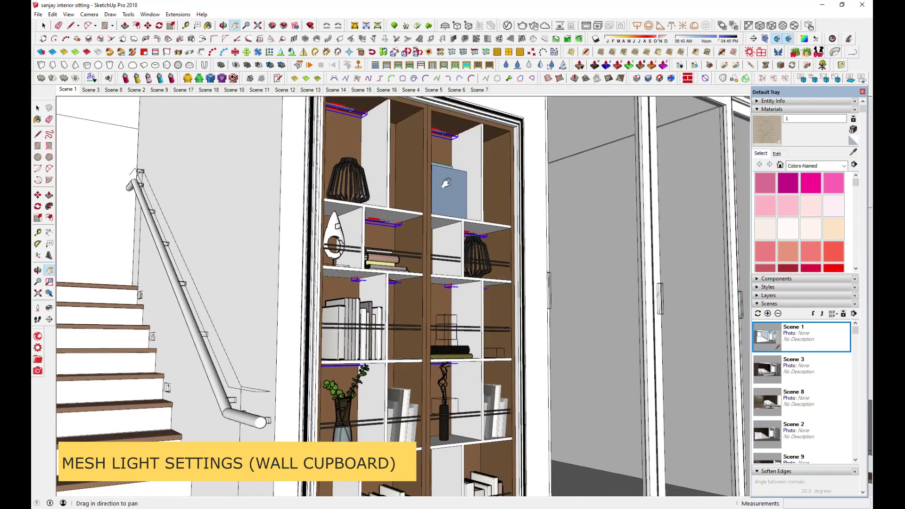
Step: Reopen the V-Ray Asset Editor and permanently delete the Spot Light asset from the scene's lights
{"action": "left_click", "coordinate": [506, 25]}
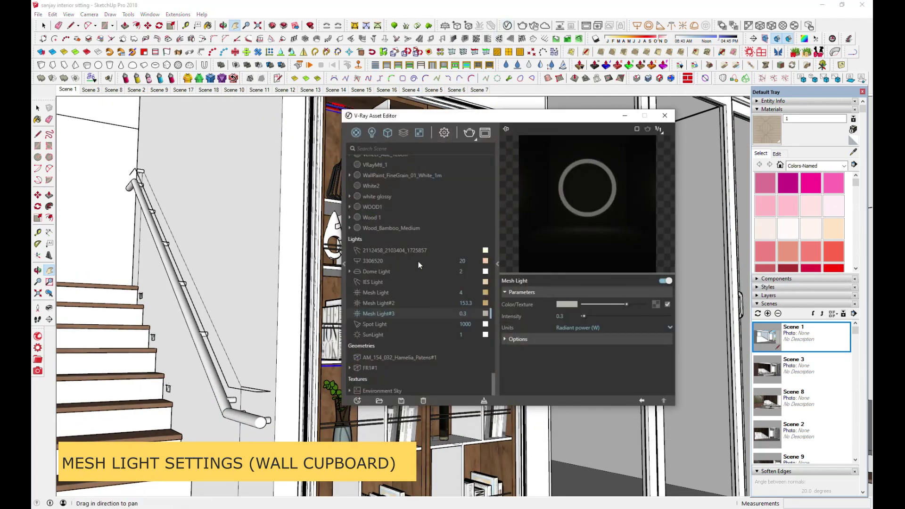
{"action": "left_click", "coordinate": [366, 324]}
{"action": "right_click", "coordinate": [367, 325]}
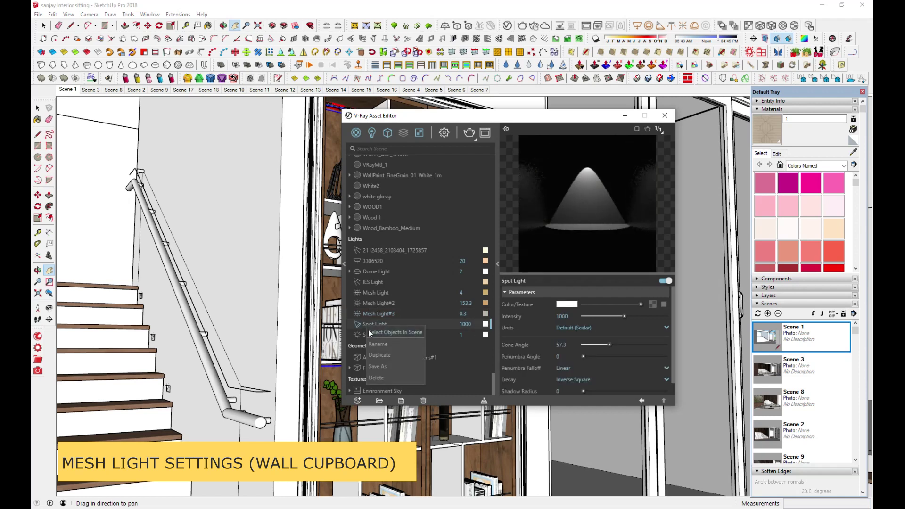
{"action": "left_click", "coordinate": [386, 378]}
{"action": "left_click", "coordinate": [475, 260]}
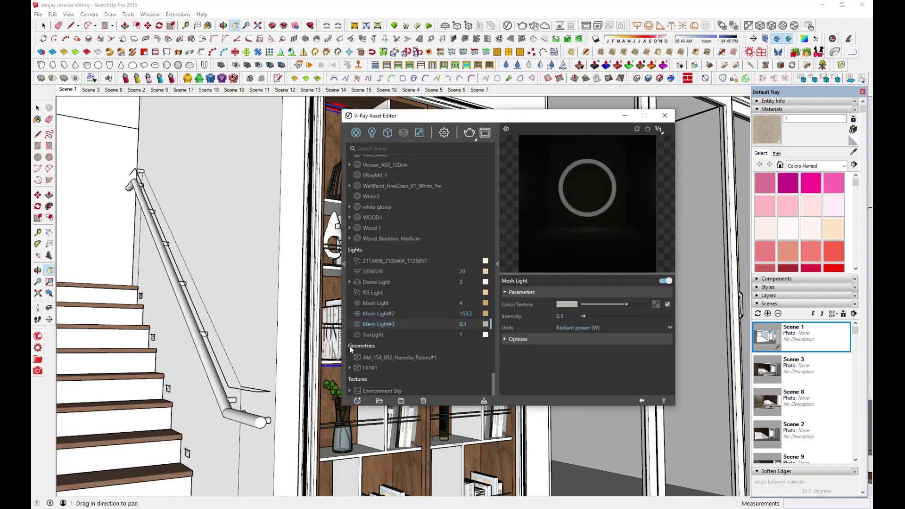
Step: Examine the SunLight asset's sun, sky and ground albedo settings in an enlarged Asset Editor, with its Options collapsed
{"action": "left_click", "coordinate": [374, 335]}
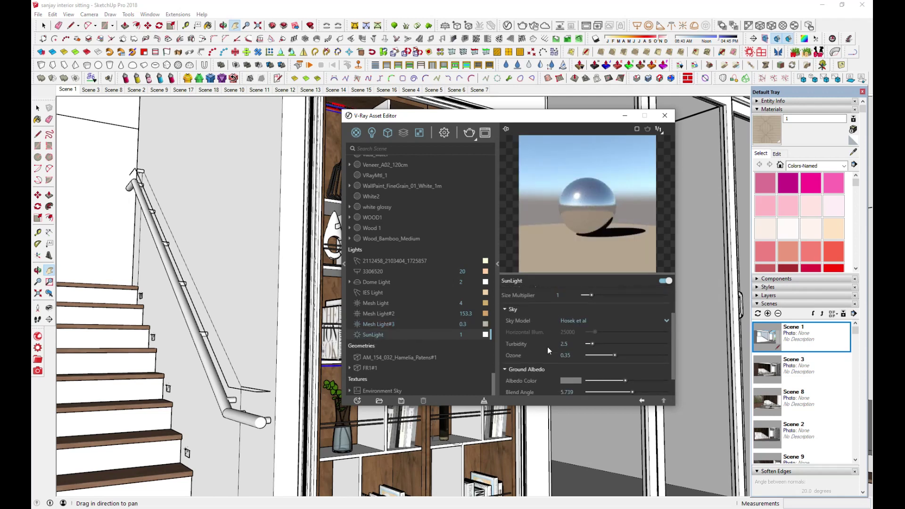
{"action": "scroll", "coordinate": [546, 339], "scroll_direction": "up", "scroll_amount": 2}
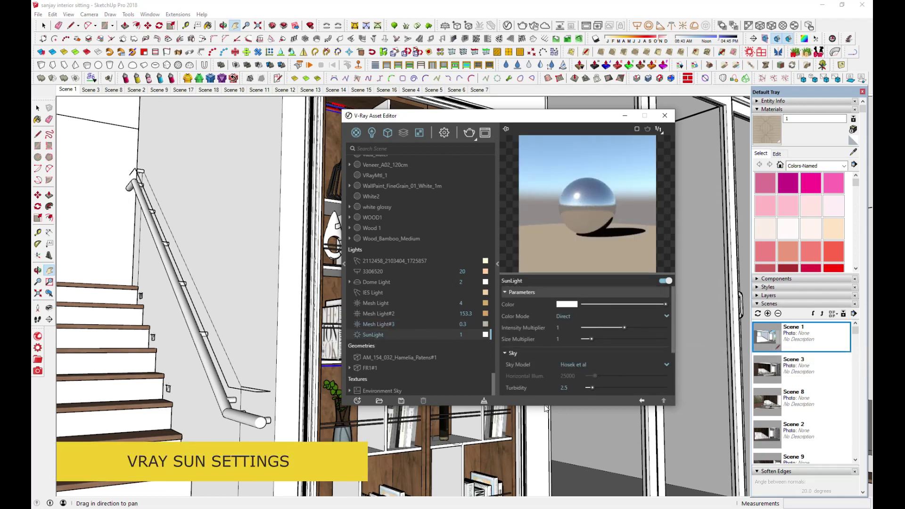
{"action": "left_click_drag", "start_coordinate": [539, 406], "coordinate": [542, 492]}
{"action": "left_click", "coordinate": [518, 459]}
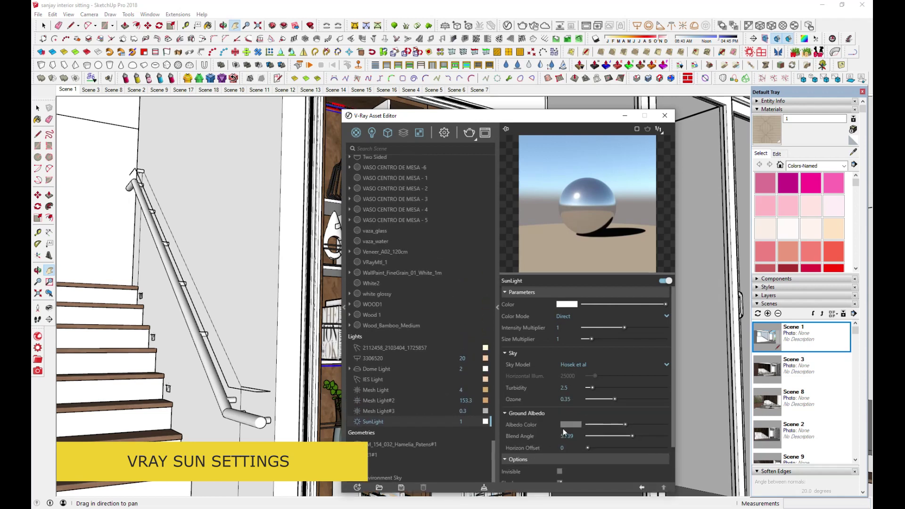
{"action": "scroll", "coordinate": [563, 429], "scroll_direction": "down", "scroll_amount": 1}
{"action": "left_click", "coordinate": [535, 416]}
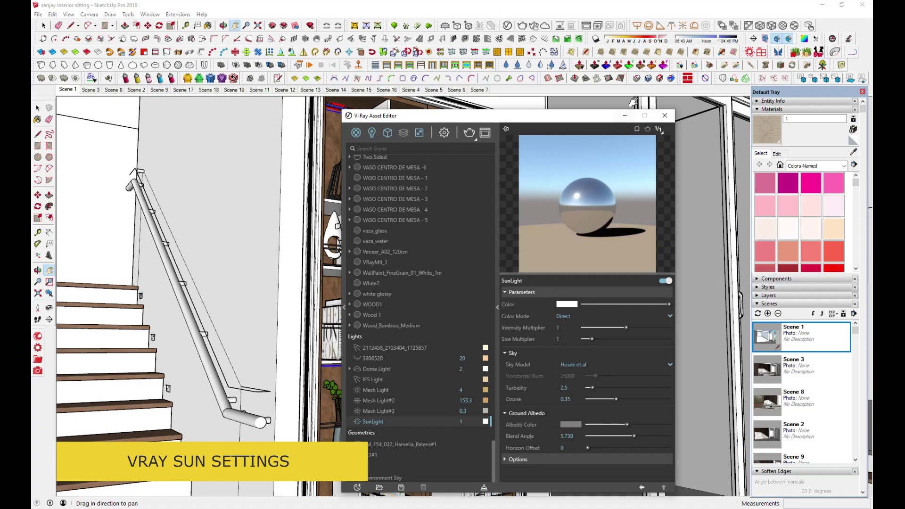
Step: Restore the Scene 3 view, run an interactive render and bring the view closer to the sofa to check the lighting
{"action": "left_click", "coordinate": [625, 116]}
{"action": "left_click", "coordinate": [93, 89]}
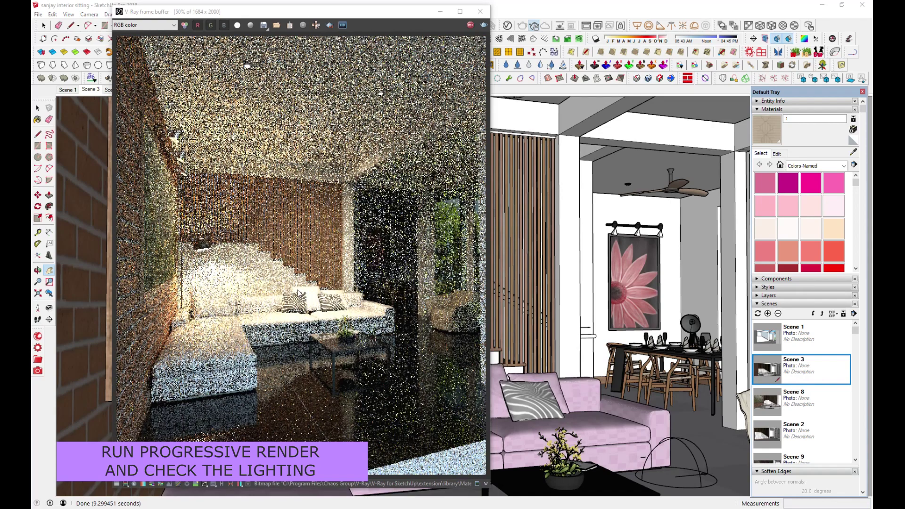
{"action": "left_click_drag", "start_coordinate": [384, 12], "coordinate": [665, 25]}
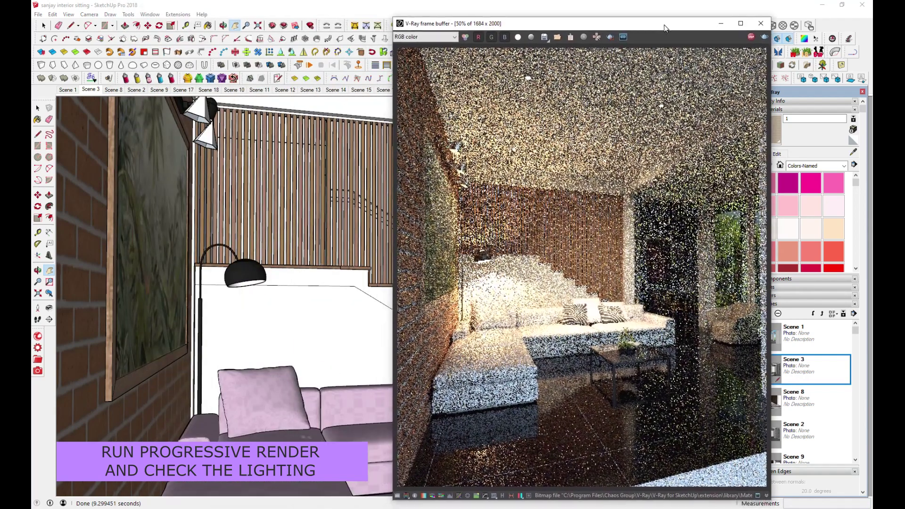
{"action": "scroll", "coordinate": [280, 346], "scroll_direction": "up", "scroll_amount": 1}
{"action": "scroll", "coordinate": [280, 345], "scroll_direction": "up", "scroll_amount": 1}
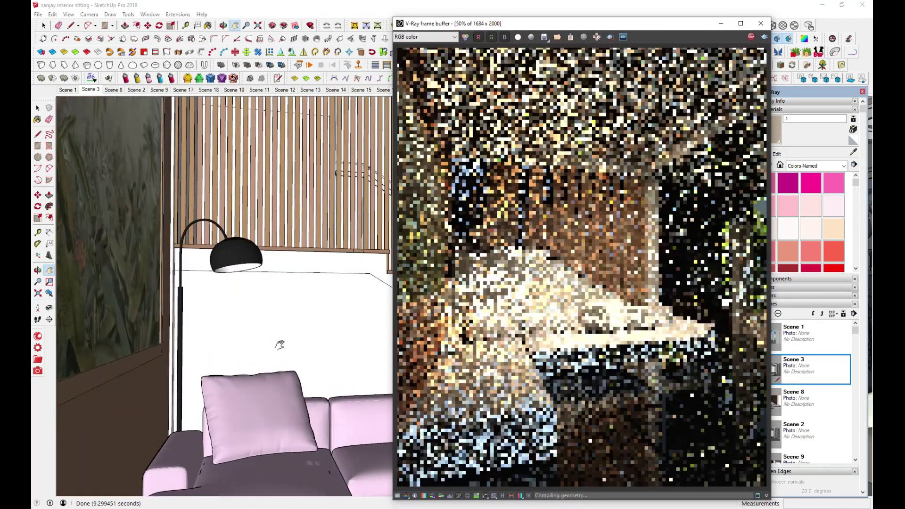
{"action": "left_click_drag", "start_coordinate": [652, 29], "coordinate": [337, 15]}
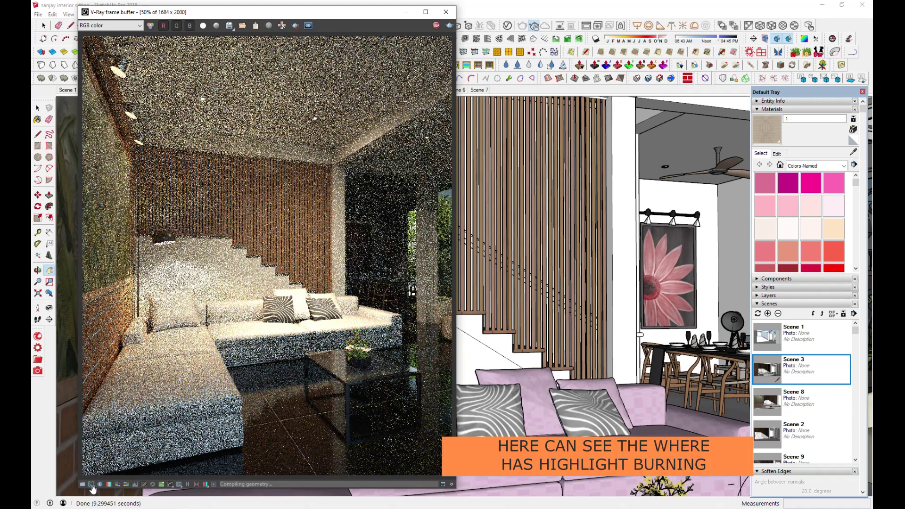
Step: Enable the frame buffer's Exposure correction and set Highlight Burn to 0.04, using the clamped-color display to check the burnt areas
{"action": "left_click", "coordinate": [91, 485]}
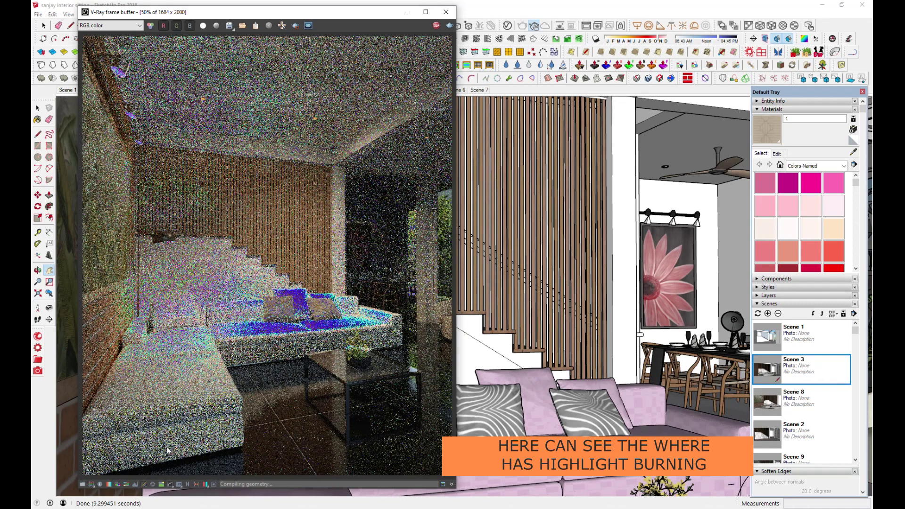
{"action": "left_click", "coordinate": [82, 484]}
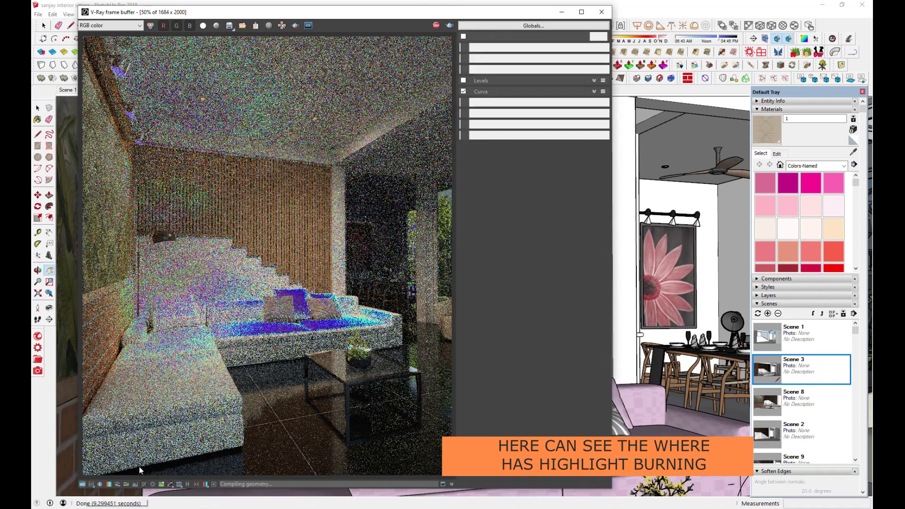
{"action": "left_click", "coordinate": [463, 37]}
{"action": "left_click", "coordinate": [485, 38]}
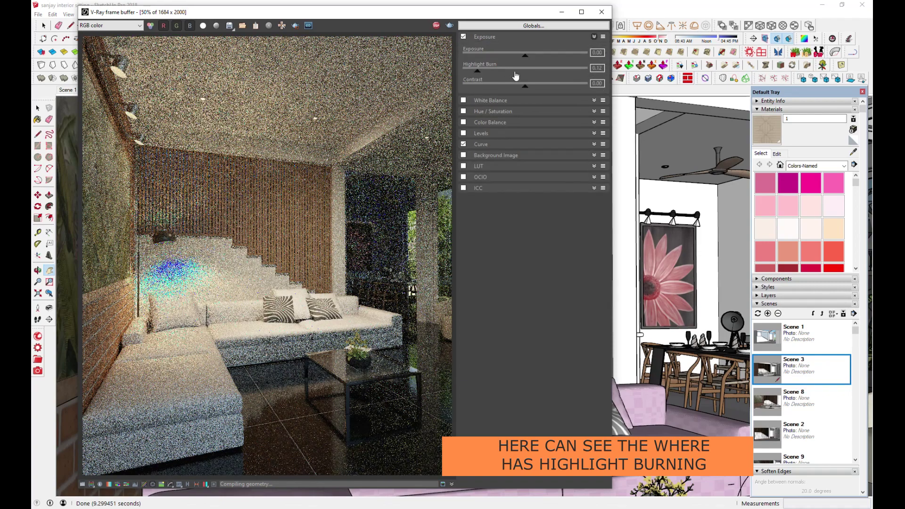
{"action": "mouse_move", "coordinate": [479, 71]}
{"action": "left_mouse_down"}
{"action": "mouse_move", "coordinate": [607, 75]}
{"action": "mouse_move", "coordinate": [464, 80]}
{"action": "left_mouse_up"}
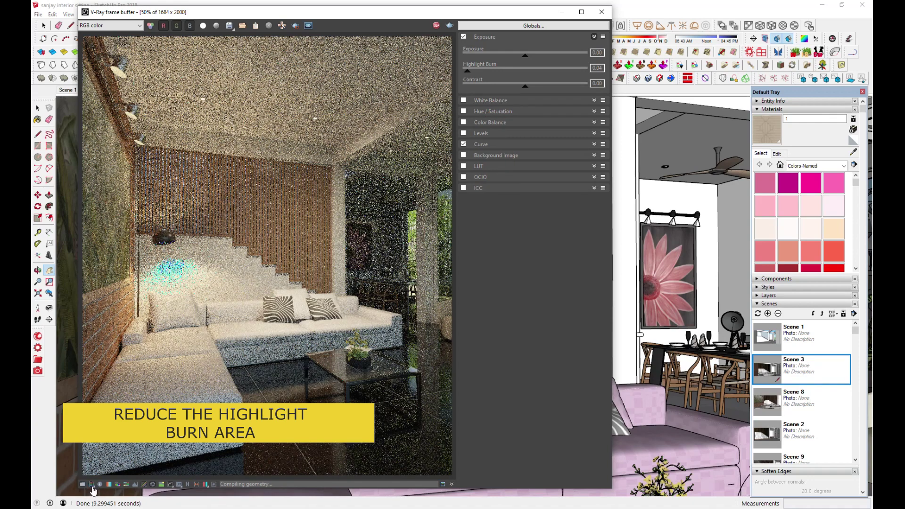
{"action": "left_click", "coordinate": [91, 486]}
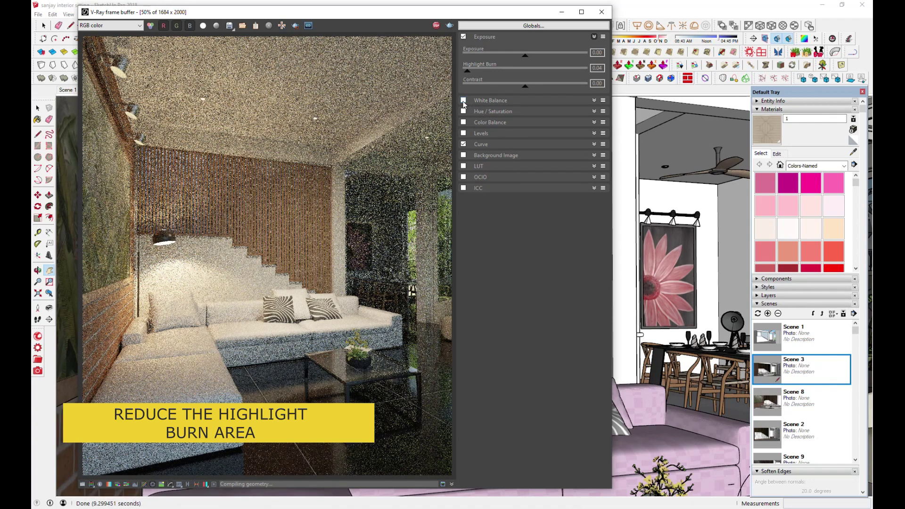
Step: Enable White Balance at a temperature of about 4600 and shift the Curve correction's upper endpoint to 0.71, 0.85
{"action": "left_click", "coordinate": [490, 101]}
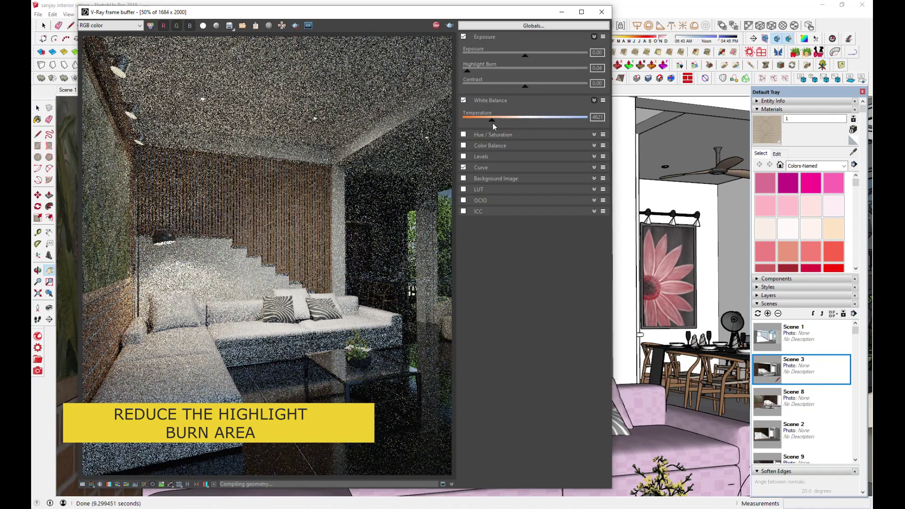
{"action": "left_click_drag", "start_coordinate": [531, 125], "coordinate": [491, 129]}
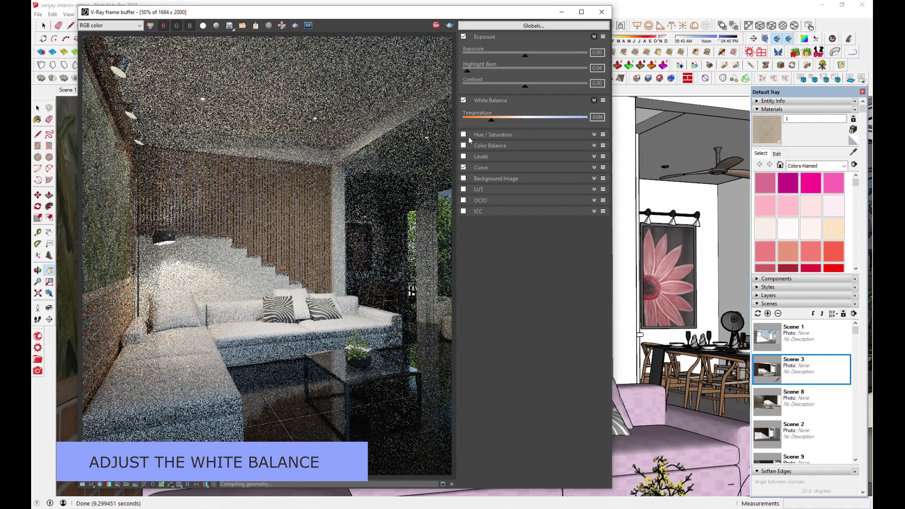
{"action": "left_click", "coordinate": [480, 167]}
{"action": "left_click", "coordinate": [464, 168]}
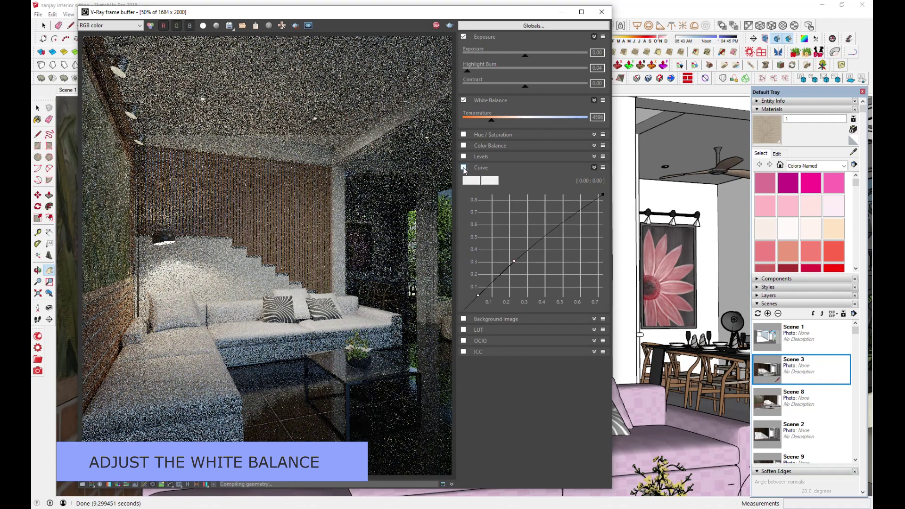
{"action": "left_click", "coordinate": [464, 169]}
{"action": "left_click", "coordinate": [464, 168]}
{"action": "left_click", "coordinate": [464, 168]}
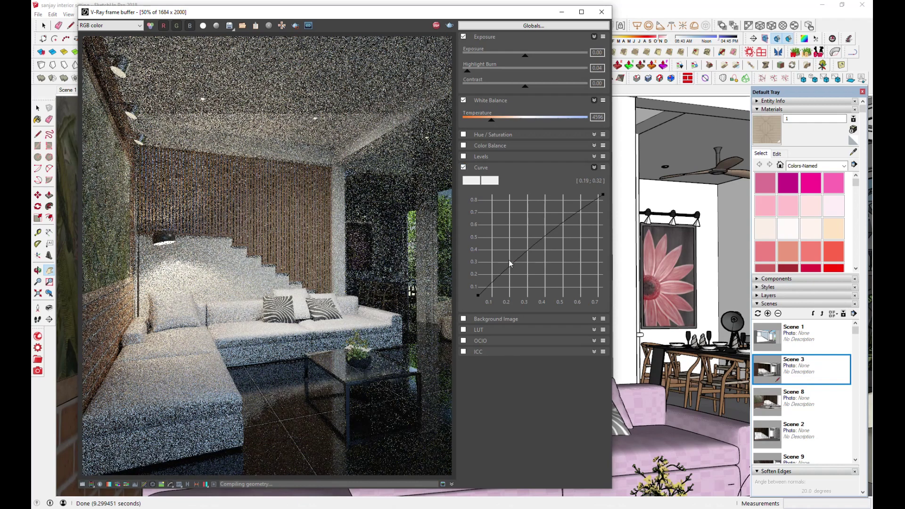
{"action": "left_click", "coordinate": [602, 195]}
{"action": "left_click_drag", "start_coordinate": [603, 195], "coordinate": [600, 194]}
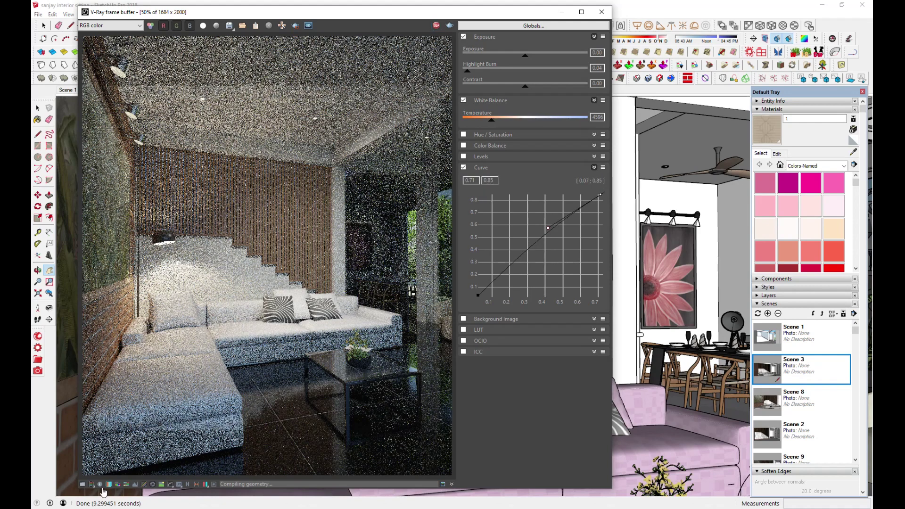
Step: Check the interactive render from the Scene 2 and Scene 17 views and stop the render
{"action": "left_click", "coordinate": [136, 90]}
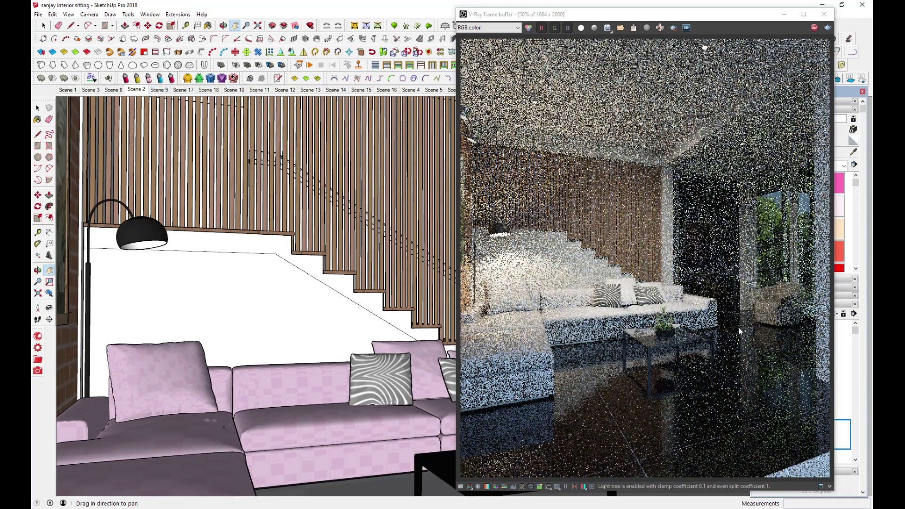
{"action": "left_click", "coordinate": [182, 90]}
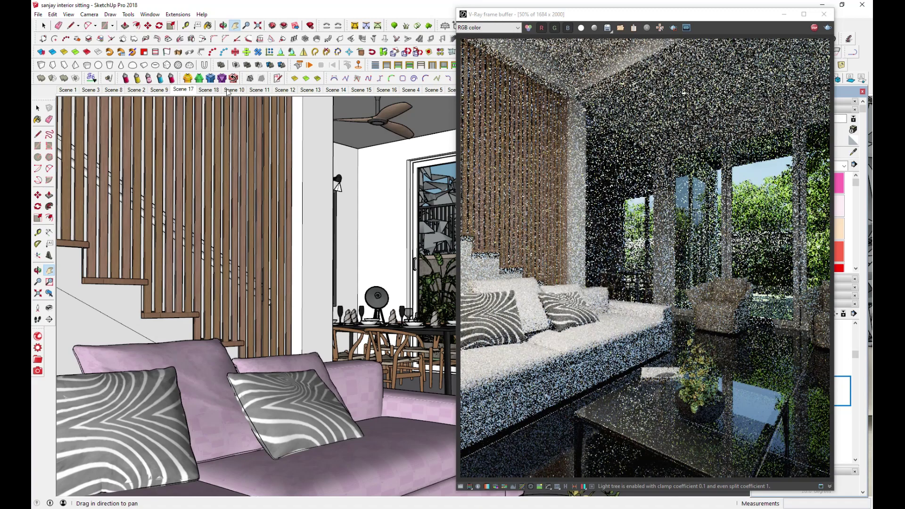
{"action": "mouse_move", "coordinate": [751, 16]}
{"action": "left_mouse_down"}
{"action": "mouse_move", "coordinate": [347, 11]}
{"action": "mouse_move", "coordinate": [357, 18]}
{"action": "left_mouse_up"}
{"action": "left_click", "coordinate": [409, 25]}
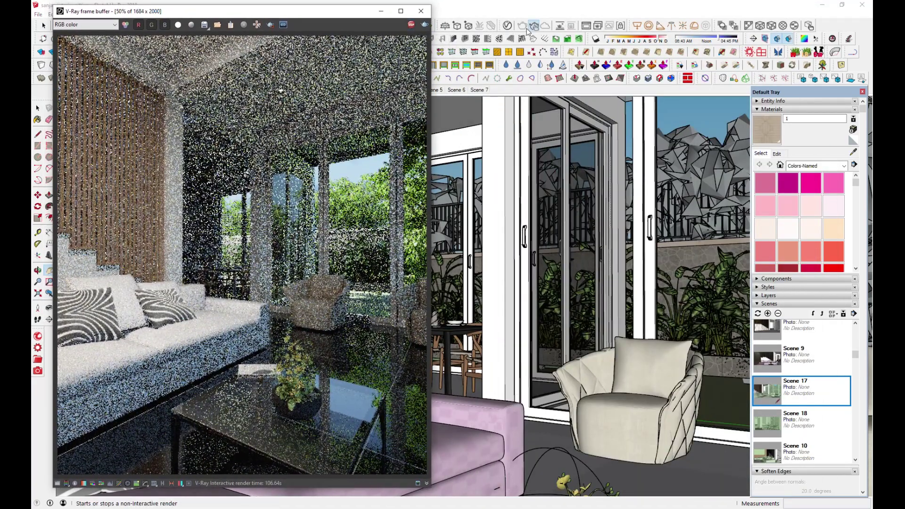
Step: Disable interactive rendering in the V-Ray render settings, raise the quality and set the noise limit to 0.0241
{"action": "left_click", "coordinate": [508, 26]}
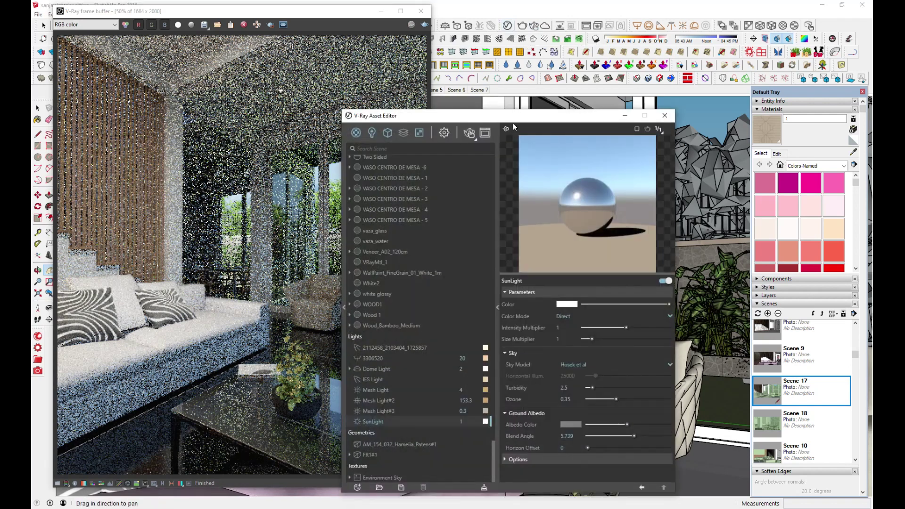
{"action": "left_click", "coordinate": [484, 57]}
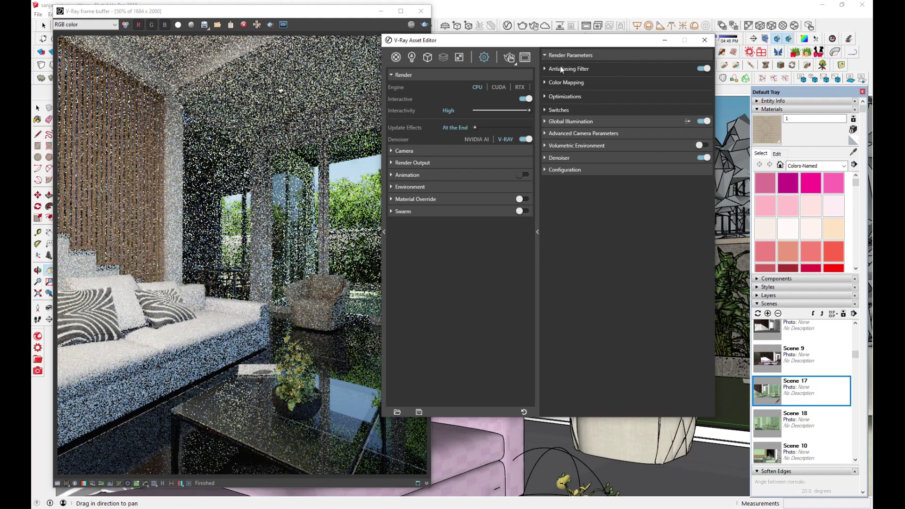
{"action": "left_click", "coordinate": [526, 98]}
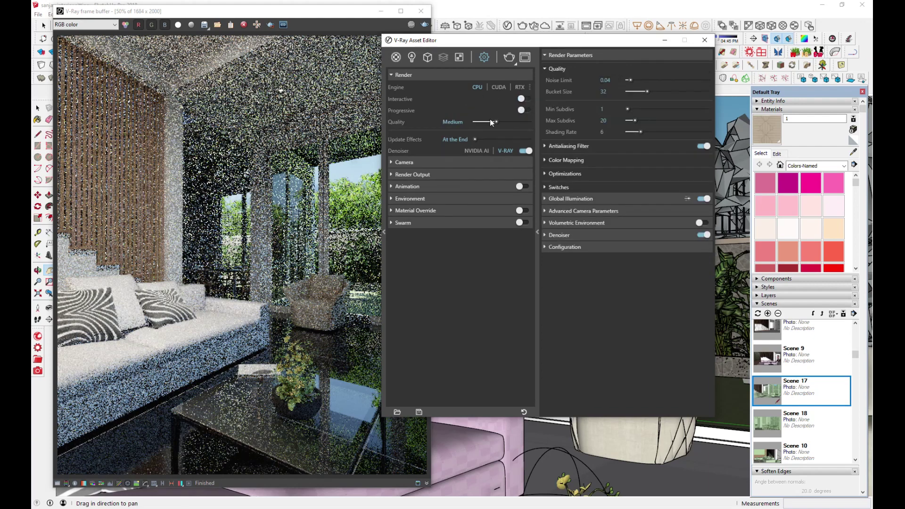
{"action": "mouse_move", "coordinate": [496, 123]}
{"action": "left_mouse_down"}
{"action": "mouse_move", "coordinate": [528, 123]}
{"action": "mouse_move", "coordinate": [501, 121]}
{"action": "left_mouse_up"}
{"action": "left_click", "coordinate": [628, 80]}
Step: Examine the Antialiasing Filter, Color Mapping, Optimizations, Global Illumination, Light Cache and Advanced Camera Parameters of the render settings
{"action": "left_click", "coordinate": [564, 146]}
{"action": "left_click", "coordinate": [564, 146]}
{"action": "left_click", "coordinate": [564, 160]}
{"action": "left_click", "coordinate": [563, 160]}
{"action": "left_click", "coordinate": [561, 173]}
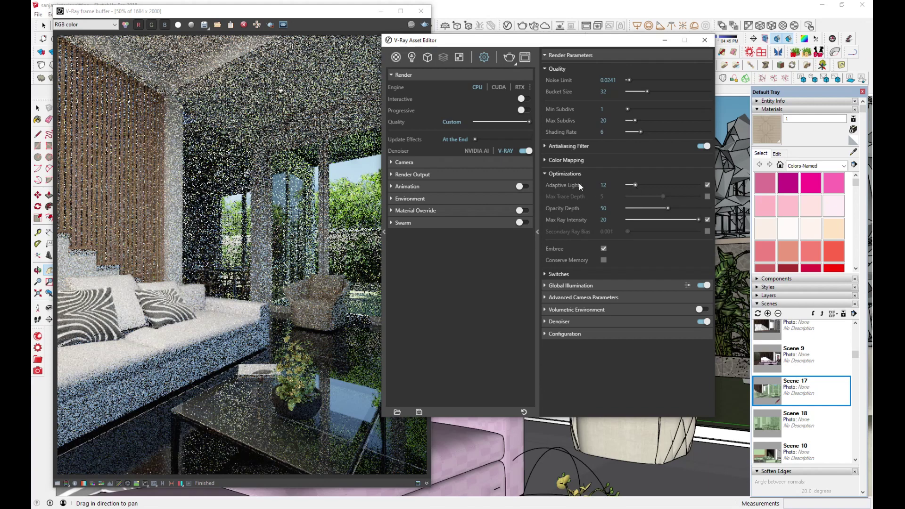
{"action": "left_click", "coordinate": [569, 174]}
{"action": "left_click", "coordinate": [568, 198]}
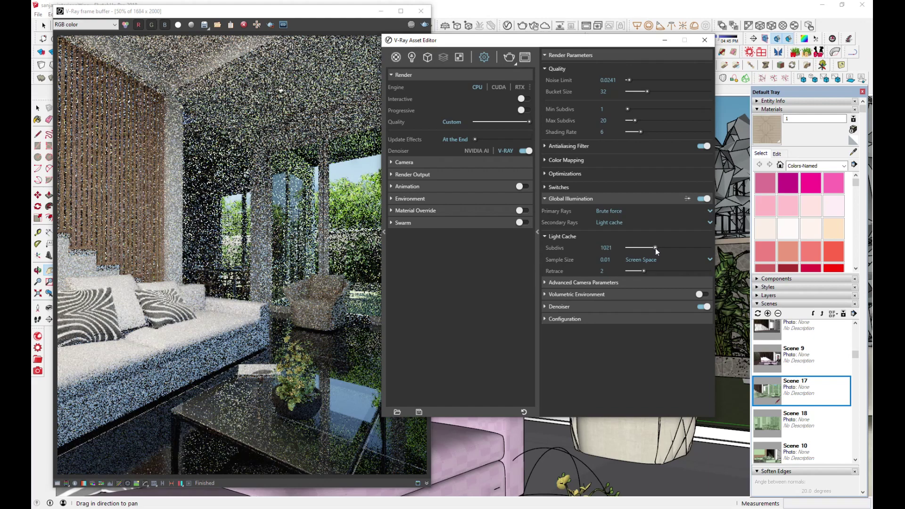
{"action": "left_click", "coordinate": [563, 235]}
{"action": "left_click", "coordinate": [564, 248]}
{"action": "left_click", "coordinate": [564, 248]}
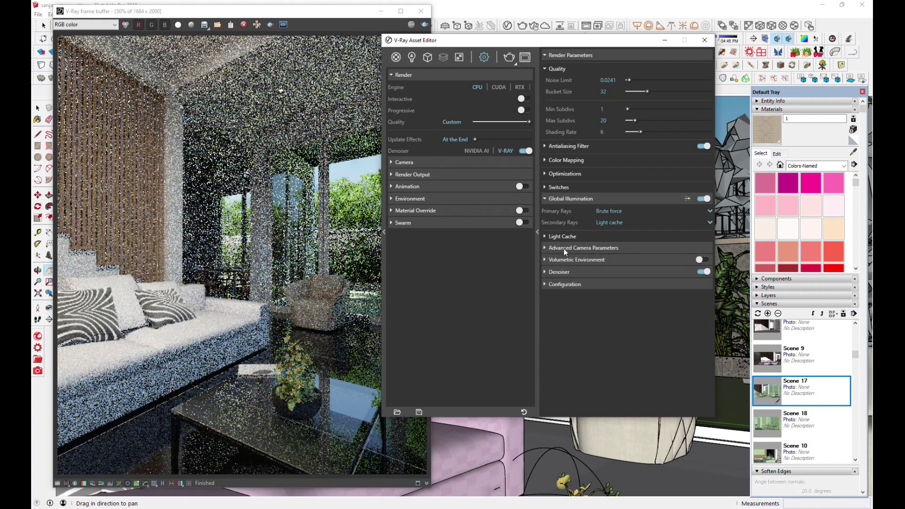
Step: Expand the Denoiser settings and choose the Mild preset for the V-Ray Denoiser
{"action": "left_click", "coordinate": [560, 271]}
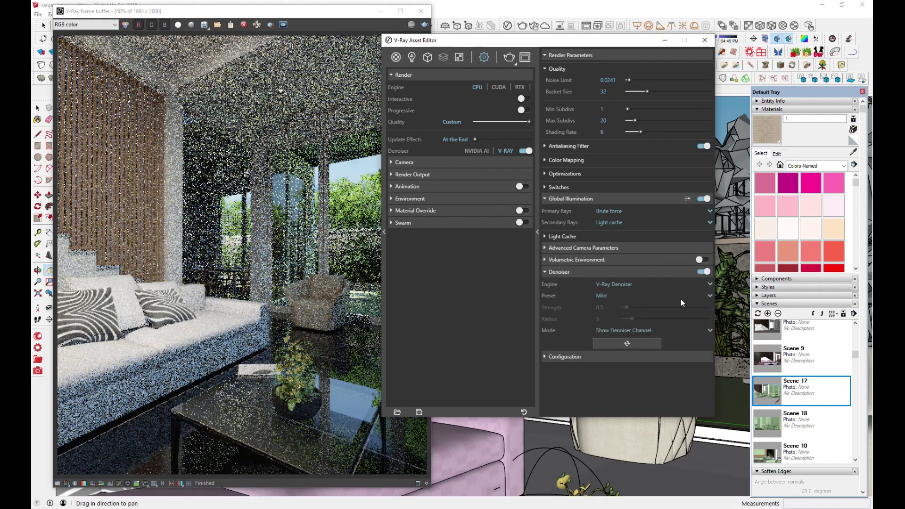
{"action": "left_click", "coordinate": [708, 298]}
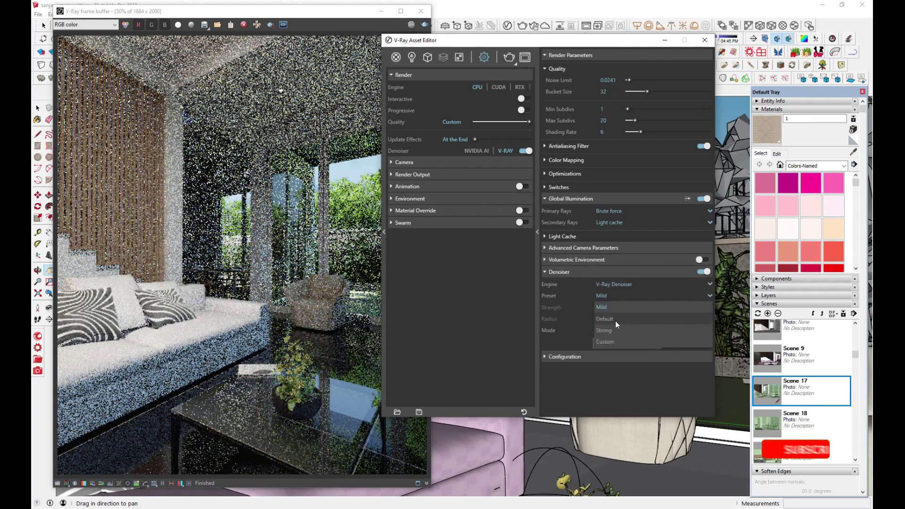
{"action": "left_click", "coordinate": [614, 306]}
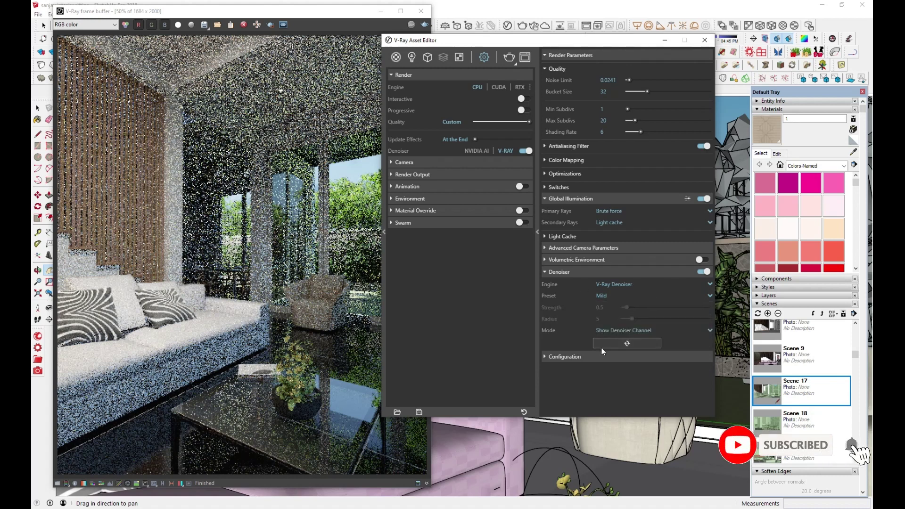
Step: Examine the Camera, Effects and Render Output parameters of the render settings
{"action": "left_click", "coordinate": [403, 162]}
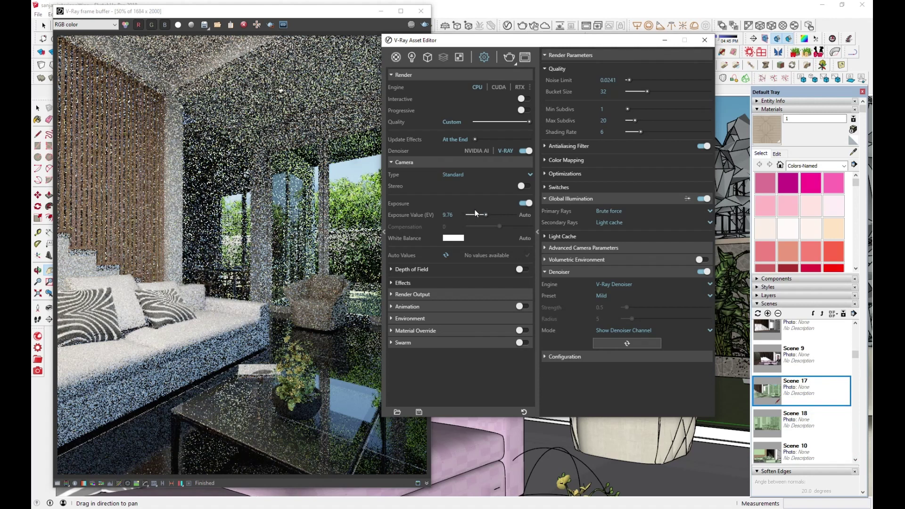
{"action": "left_click", "coordinate": [404, 282]}
{"action": "left_click", "coordinate": [404, 283]}
{"action": "left_click", "coordinate": [407, 295]}
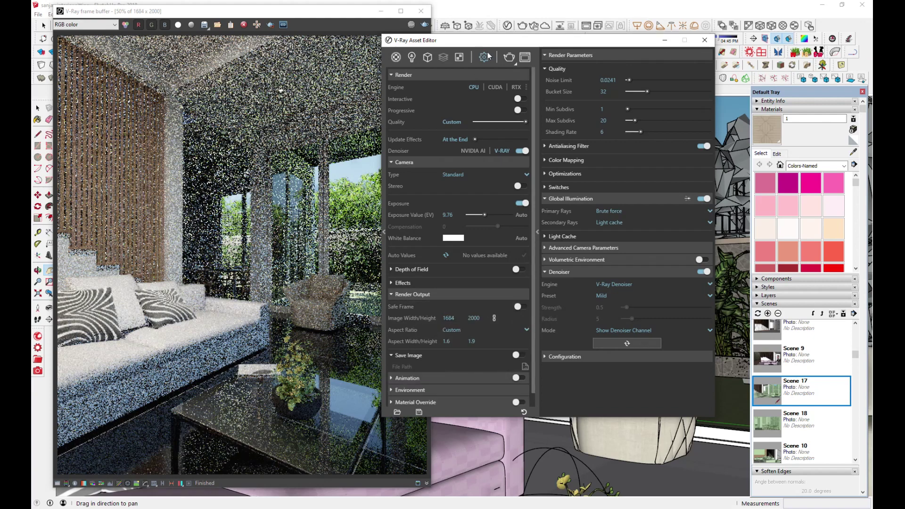
{"action": "left_click", "coordinate": [510, 58]}
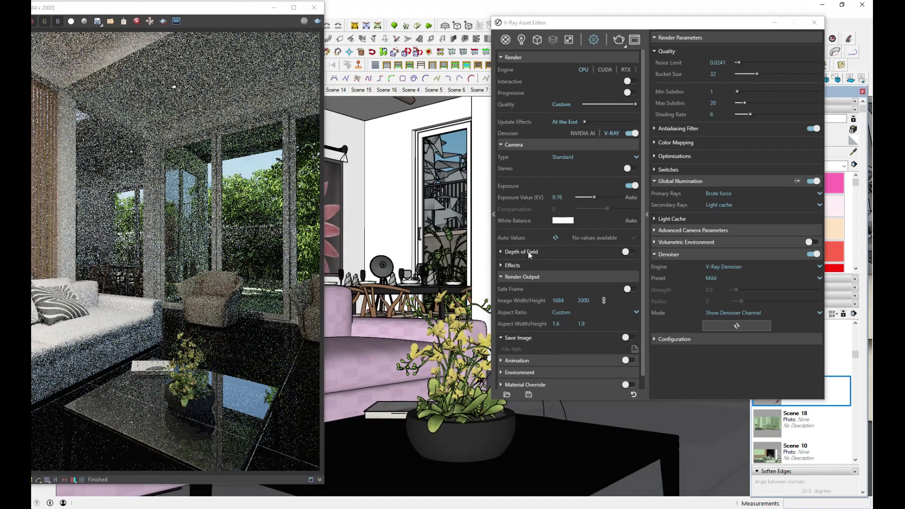
Step: Enable Depth of Field, pick the focus point on the flower pot and set the defocus to 0.503
{"action": "left_click", "coordinate": [628, 251]}
{"action": "left_click", "coordinate": [541, 253]}
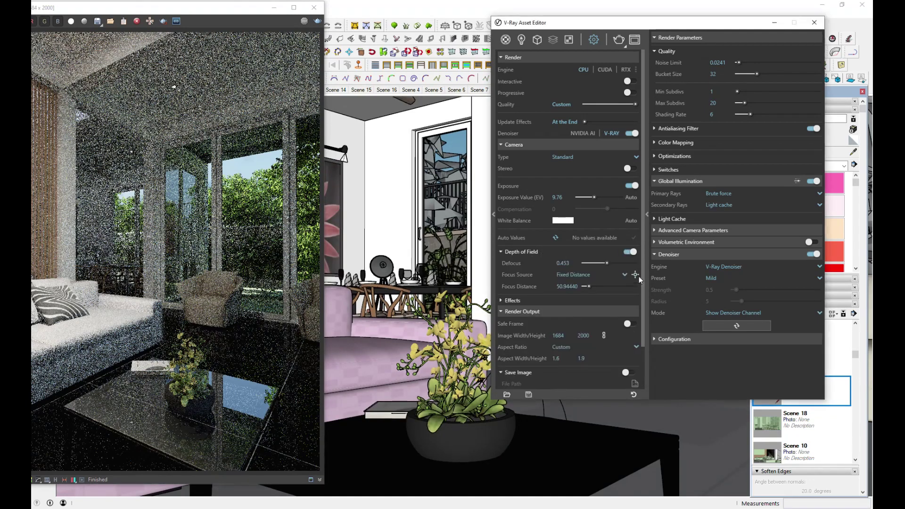
{"action": "left_click", "coordinate": [636, 275]}
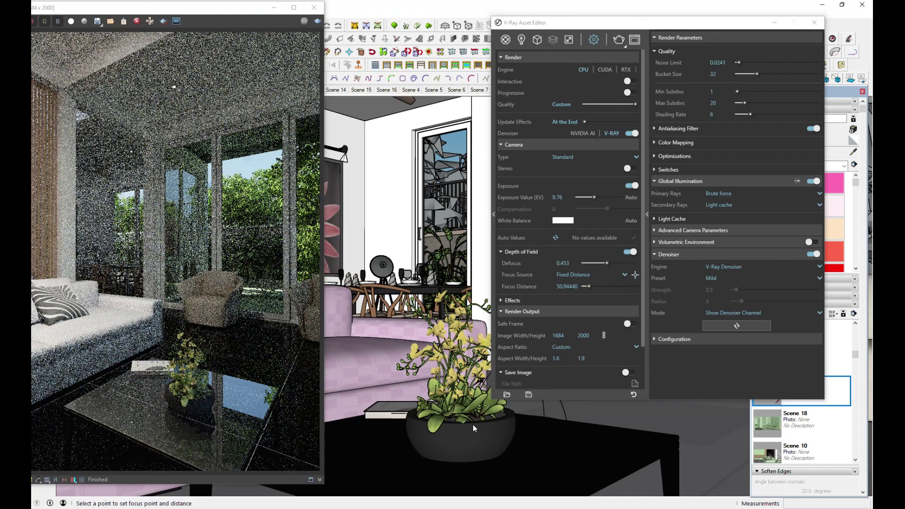
{"action": "left_click_drag", "start_coordinate": [608, 263], "coordinate": [610, 263]}
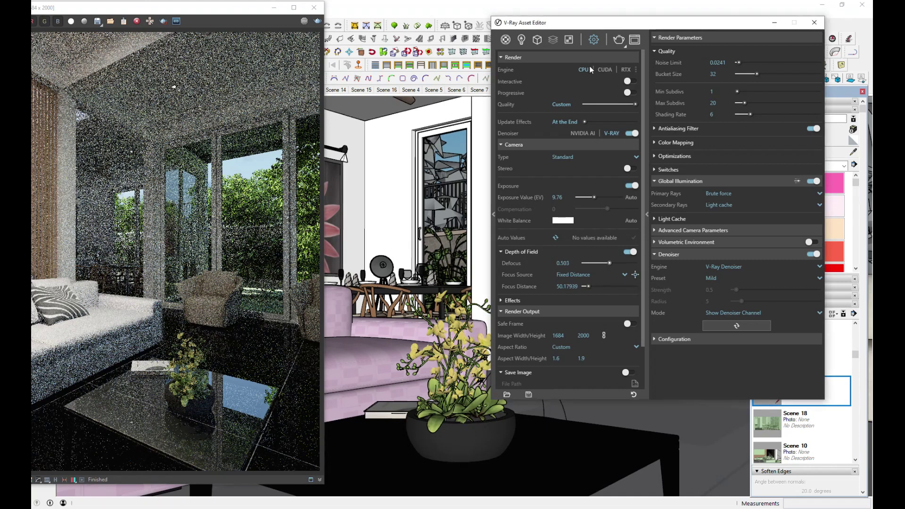
Step: Start an interactive render and check the depth-of-field effect around the flower pot close up
{"action": "left_click_drag", "start_coordinate": [618, 26], "coordinate": [630, 50]}
{"action": "left_click", "coordinate": [533, 26]}
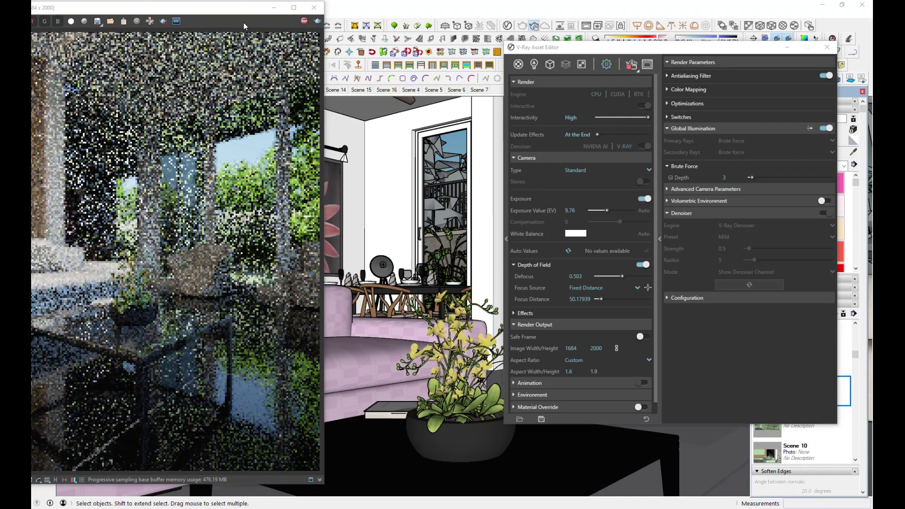
{"action": "left_click_drag", "start_coordinate": [244, 7], "coordinate": [448, 11]}
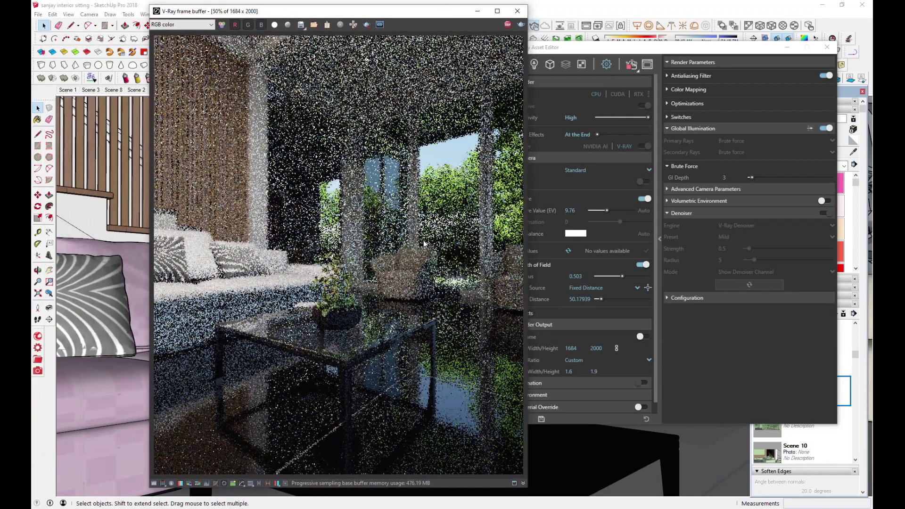
{"action": "scroll", "coordinate": [329, 318], "scroll_direction": "up", "scroll_amount": 2}
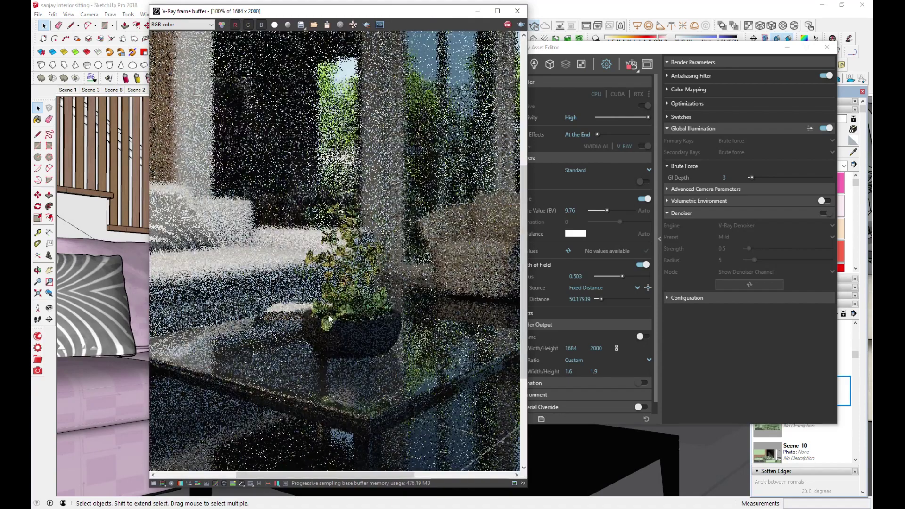